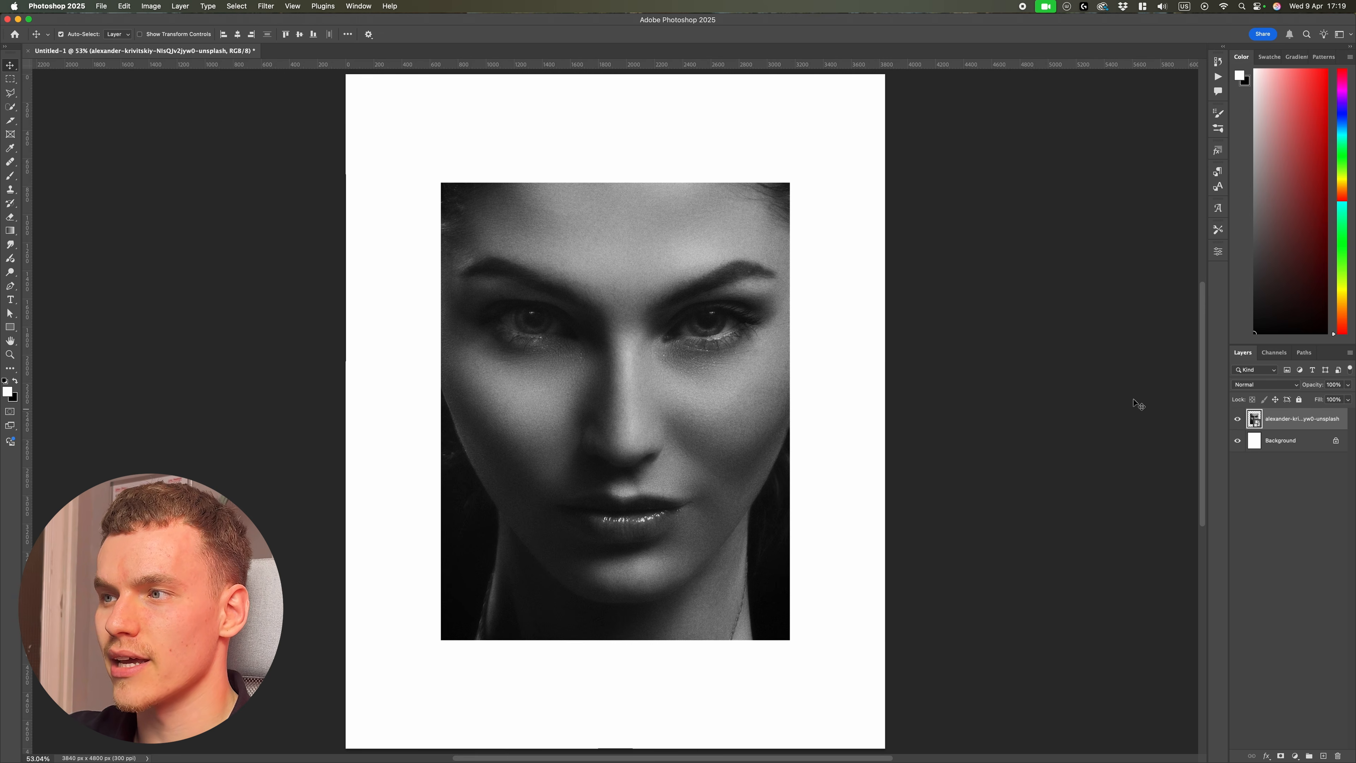
Step: Convert the image to Grayscale mode, discarding the colour information
{"action": "left_click", "coordinate": [151, 6]}
{"action": "mouse_move", "coordinate": [192, 20]}
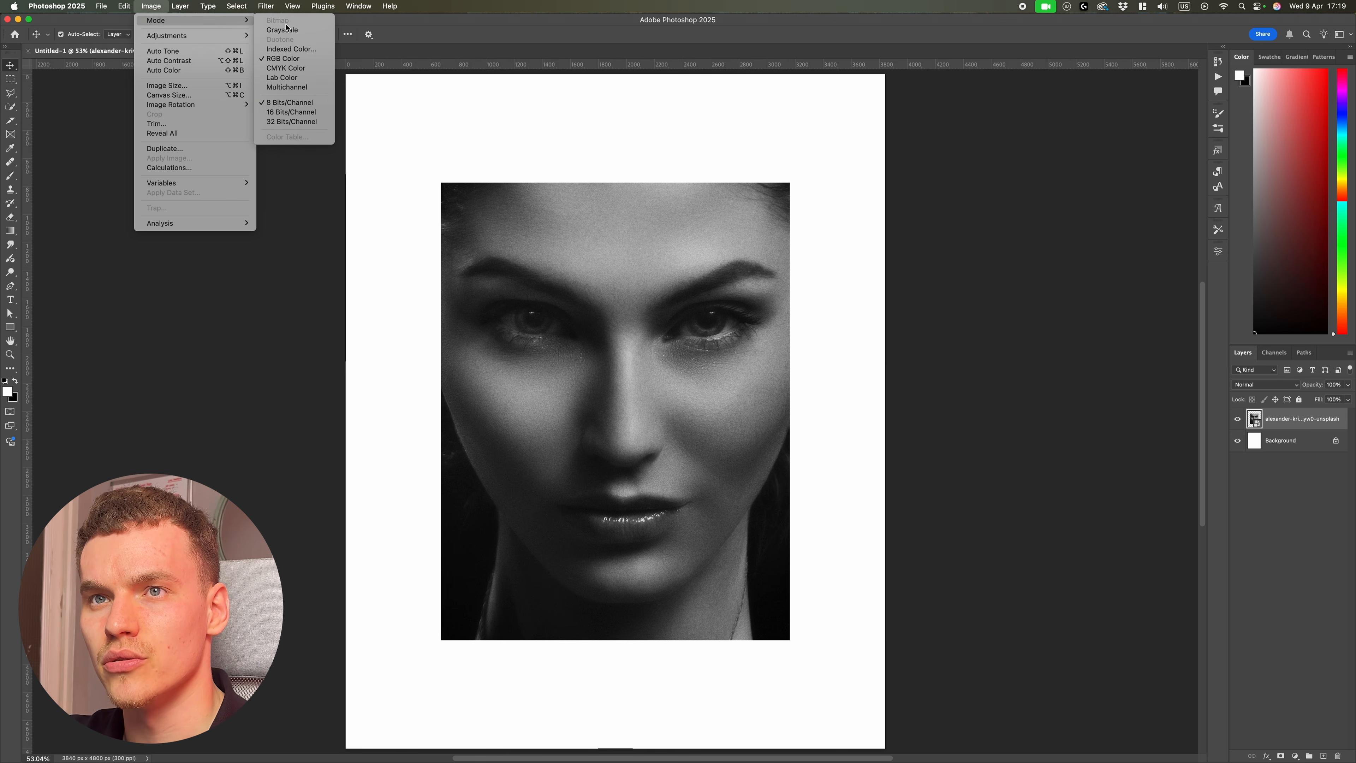
{"action": "left_click", "coordinate": [289, 32]}
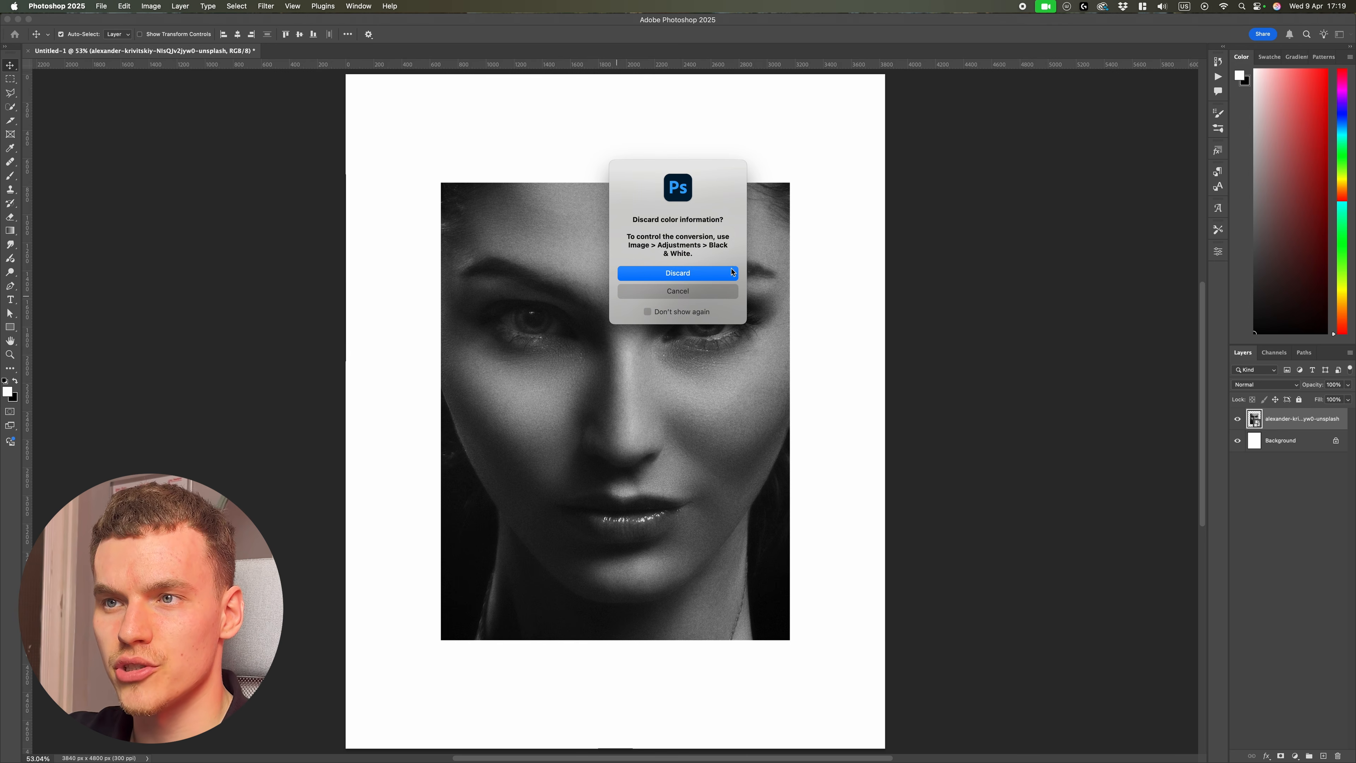
{"action": "left_click", "coordinate": [692, 272]}
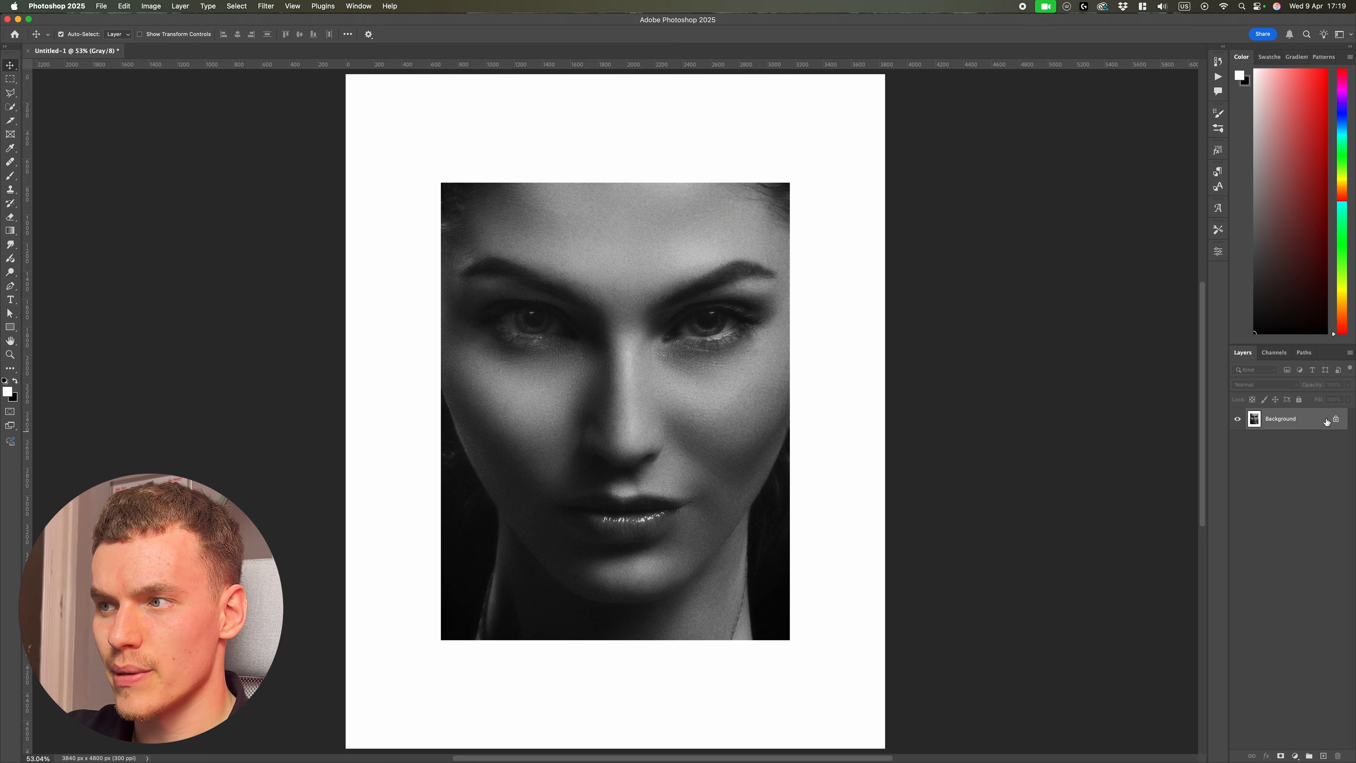
Step: Convert the image to Bitmap at 20 pixels/inch output using the Halftone Screen method with a Square shape
{"action": "left_click", "coordinate": [154, 7]}
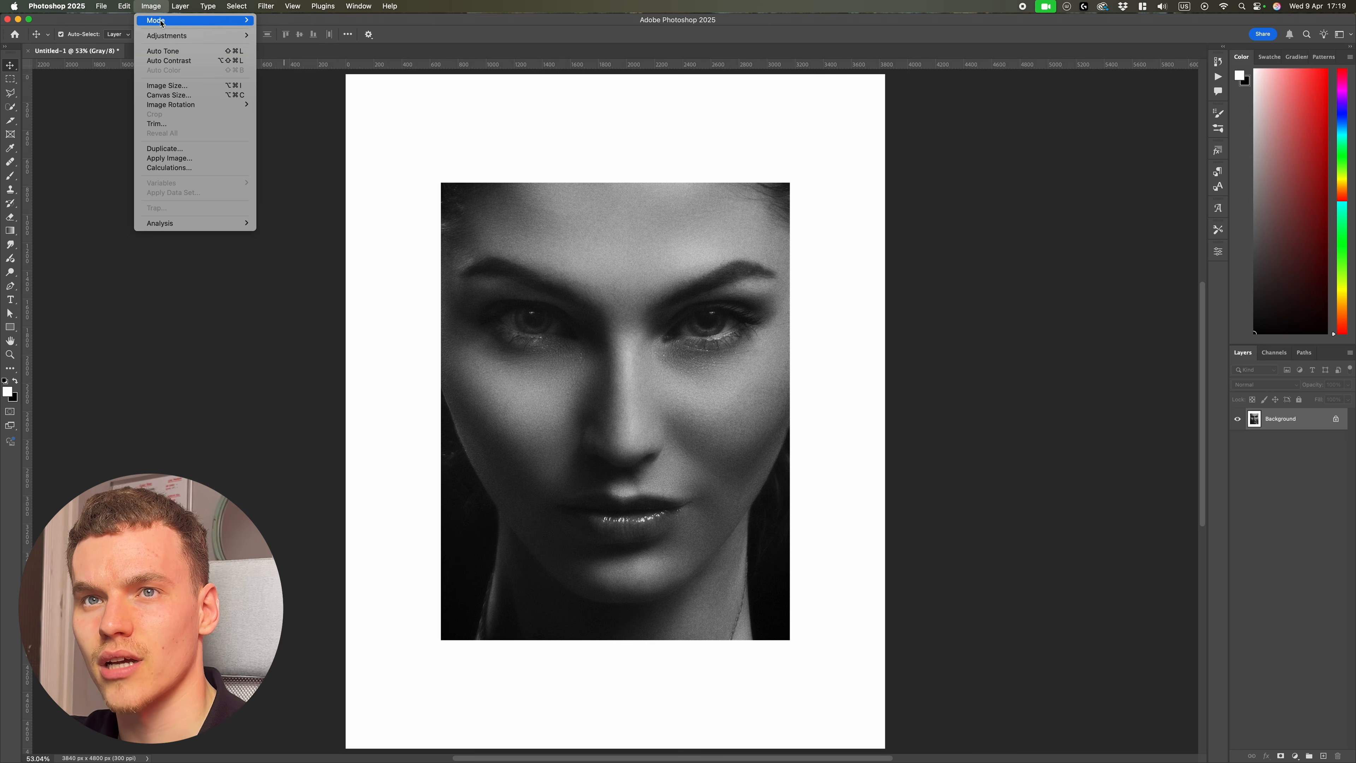
{"action": "mouse_move", "coordinate": [163, 24]}
{"action": "left_click", "coordinate": [295, 22]}
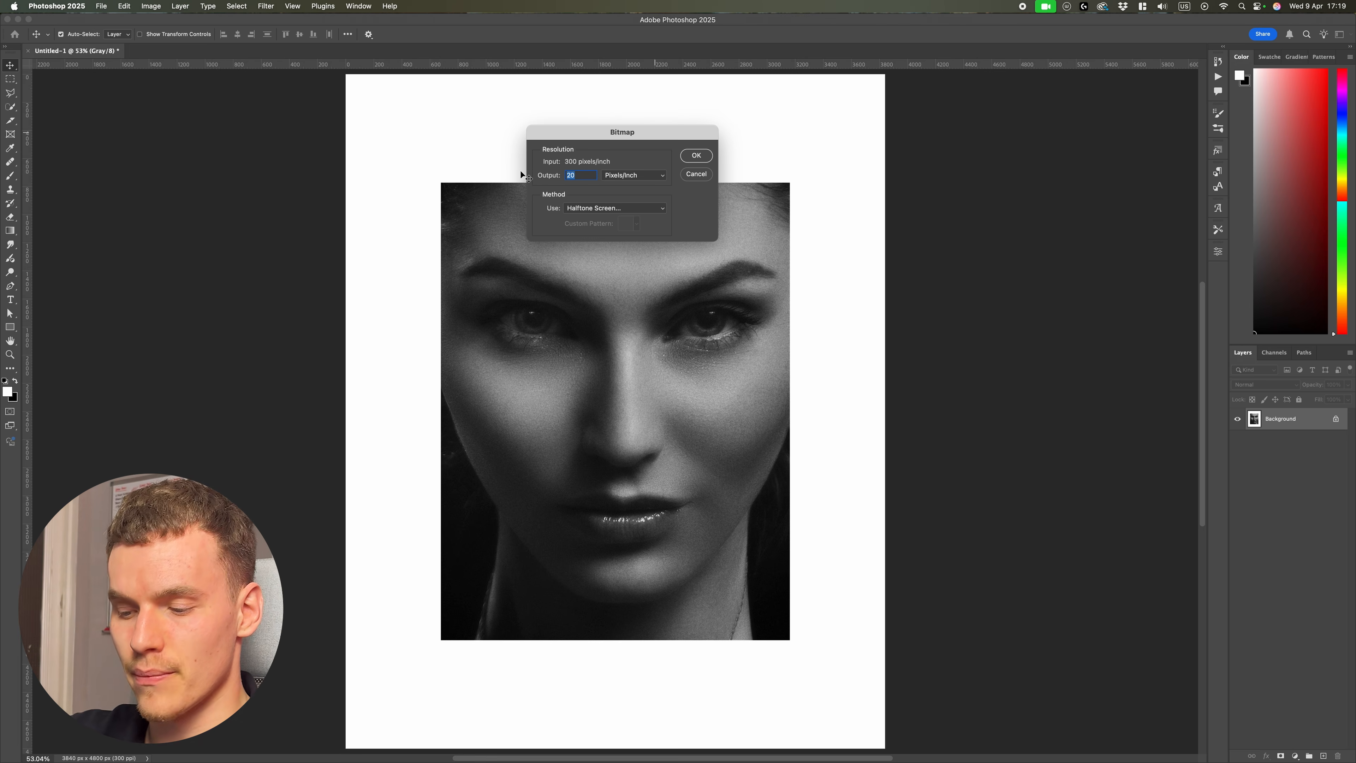
{"action": "type", "text": "20"}
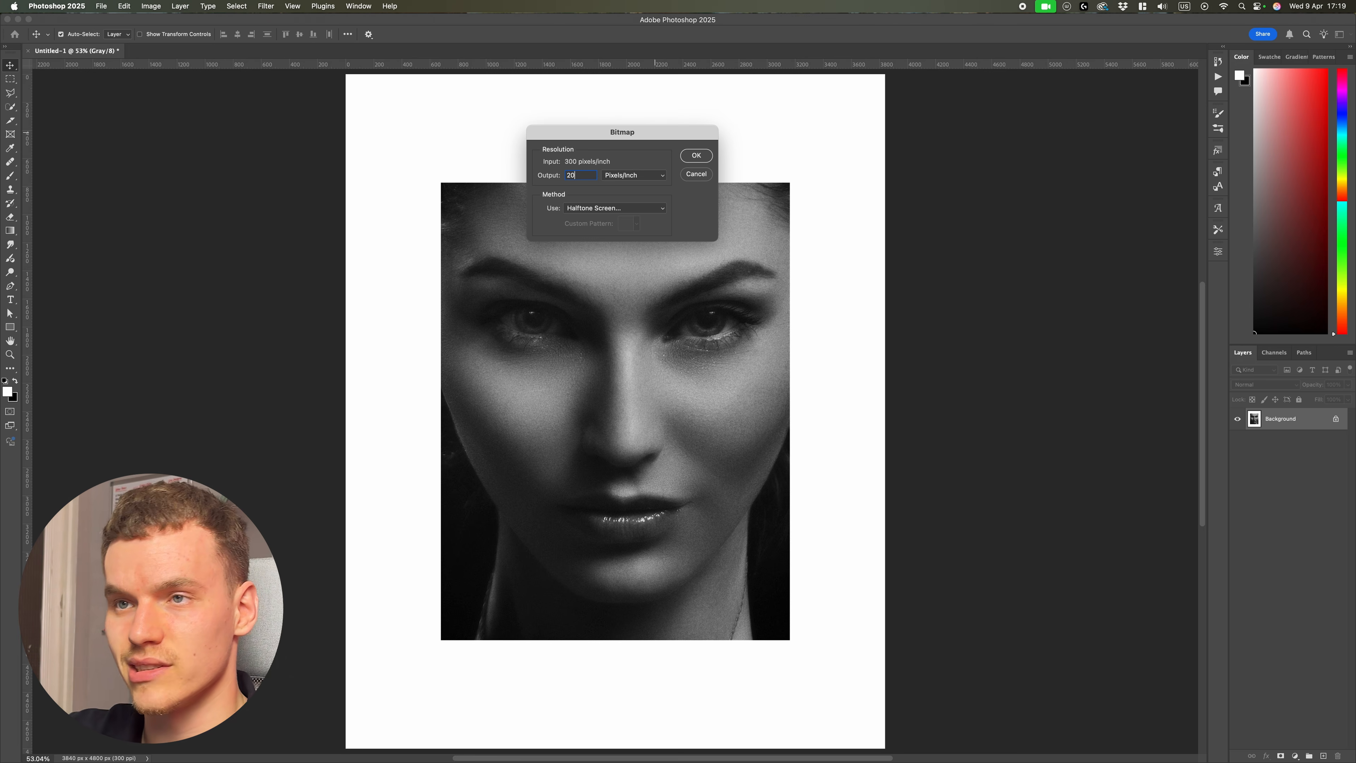
{"action": "left_click", "coordinate": [601, 209]}
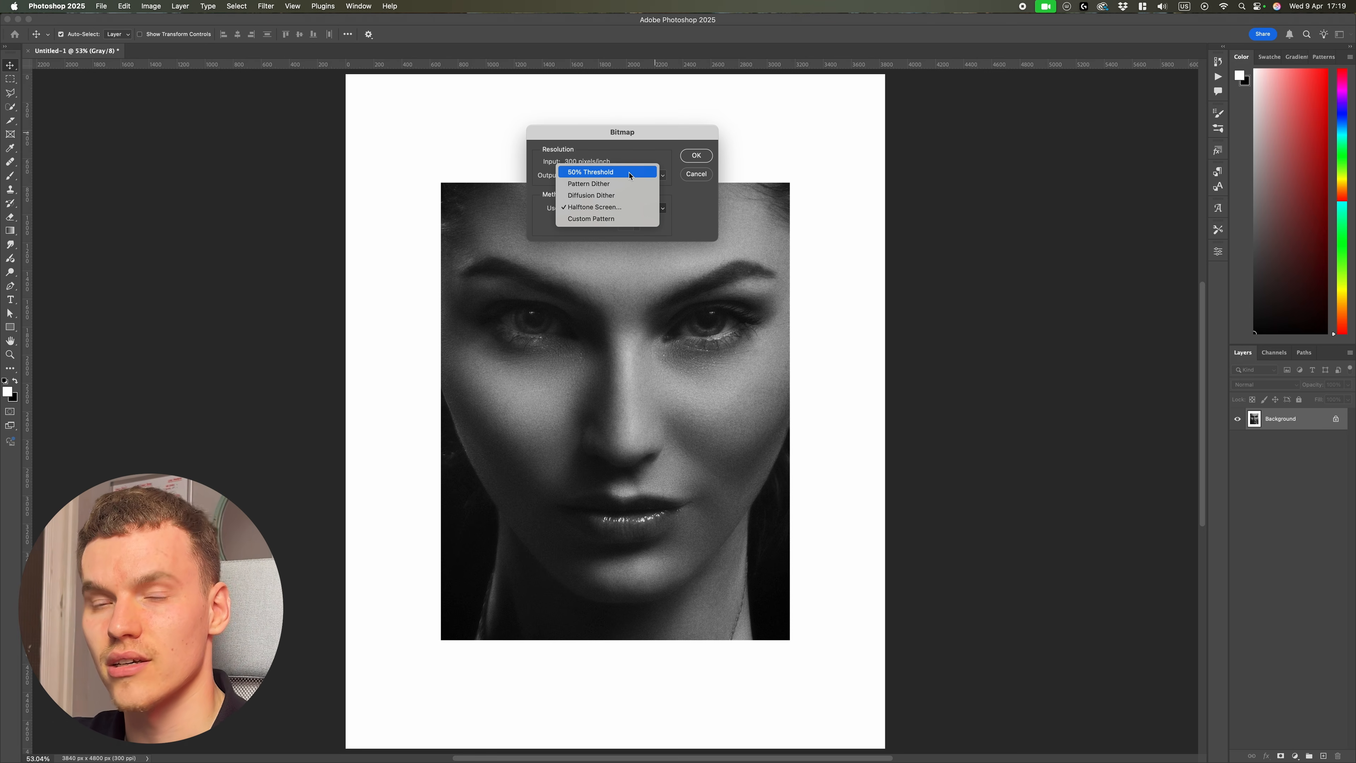
{"action": "left_click", "coordinate": [619, 206]}
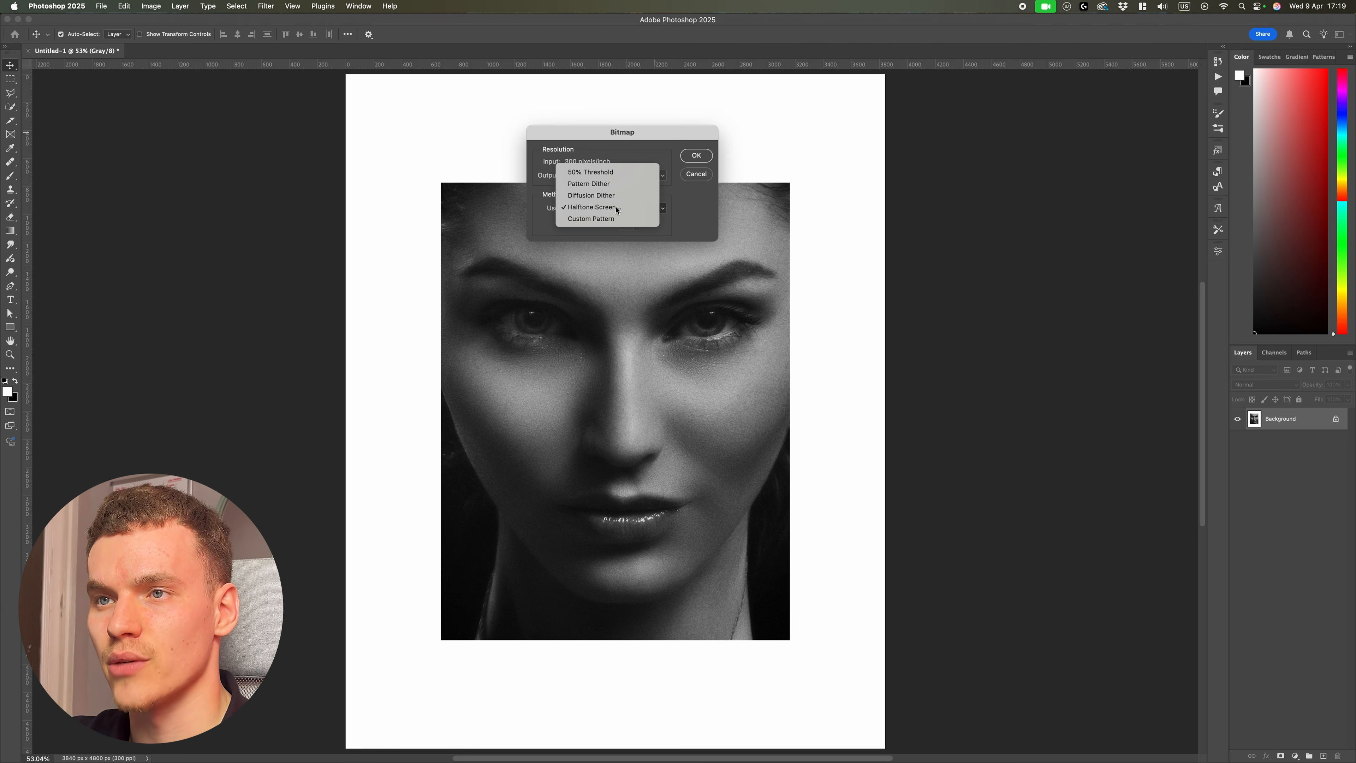
{"action": "left_click", "coordinate": [697, 156]}
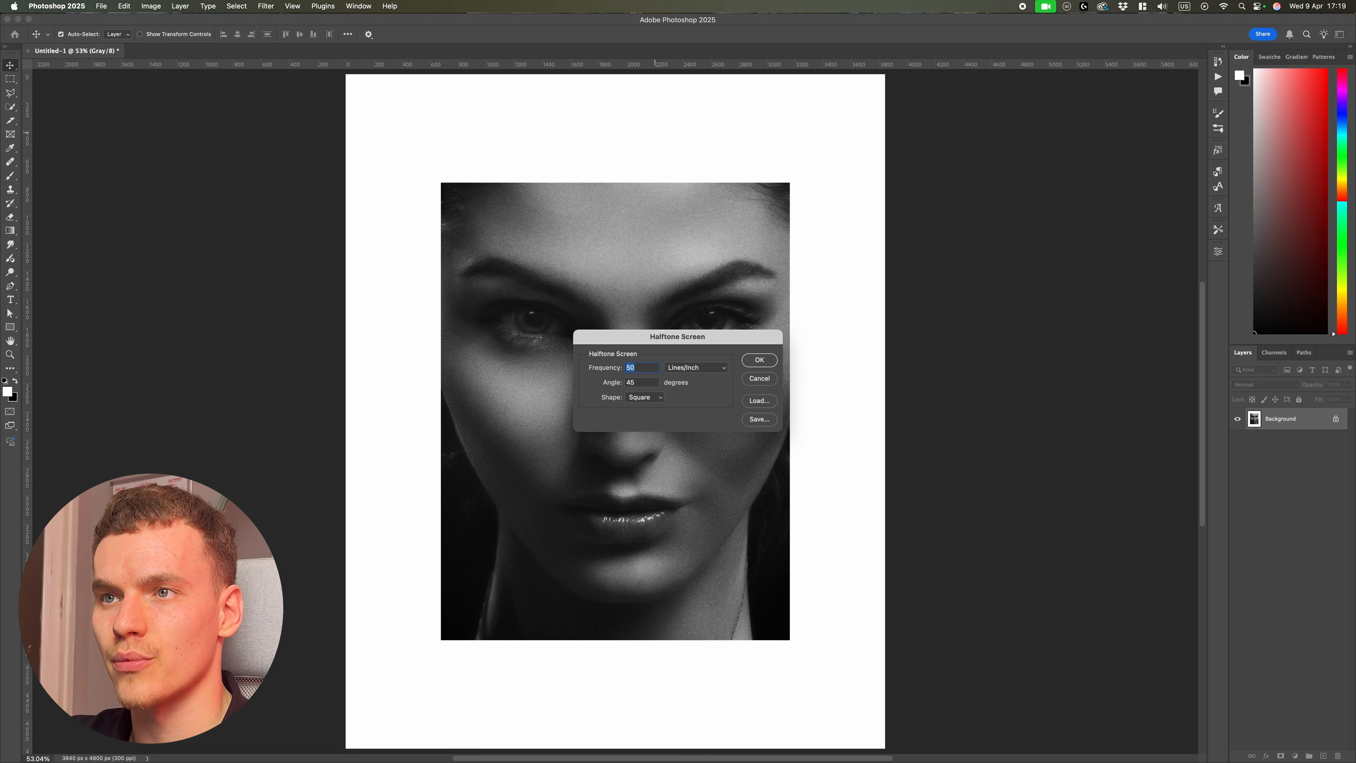
{"action": "double_click", "coordinate": [642, 382]}
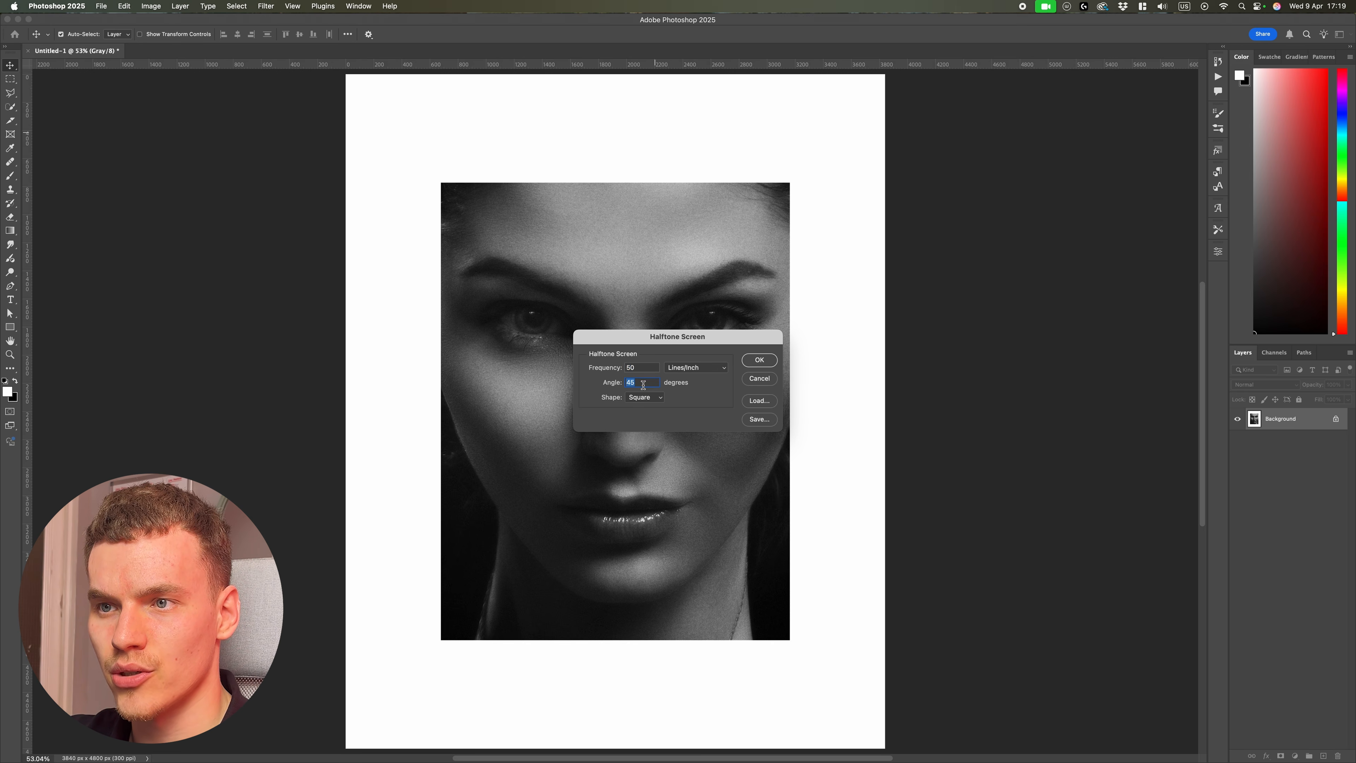
{"action": "left_click", "coordinate": [654, 398]}
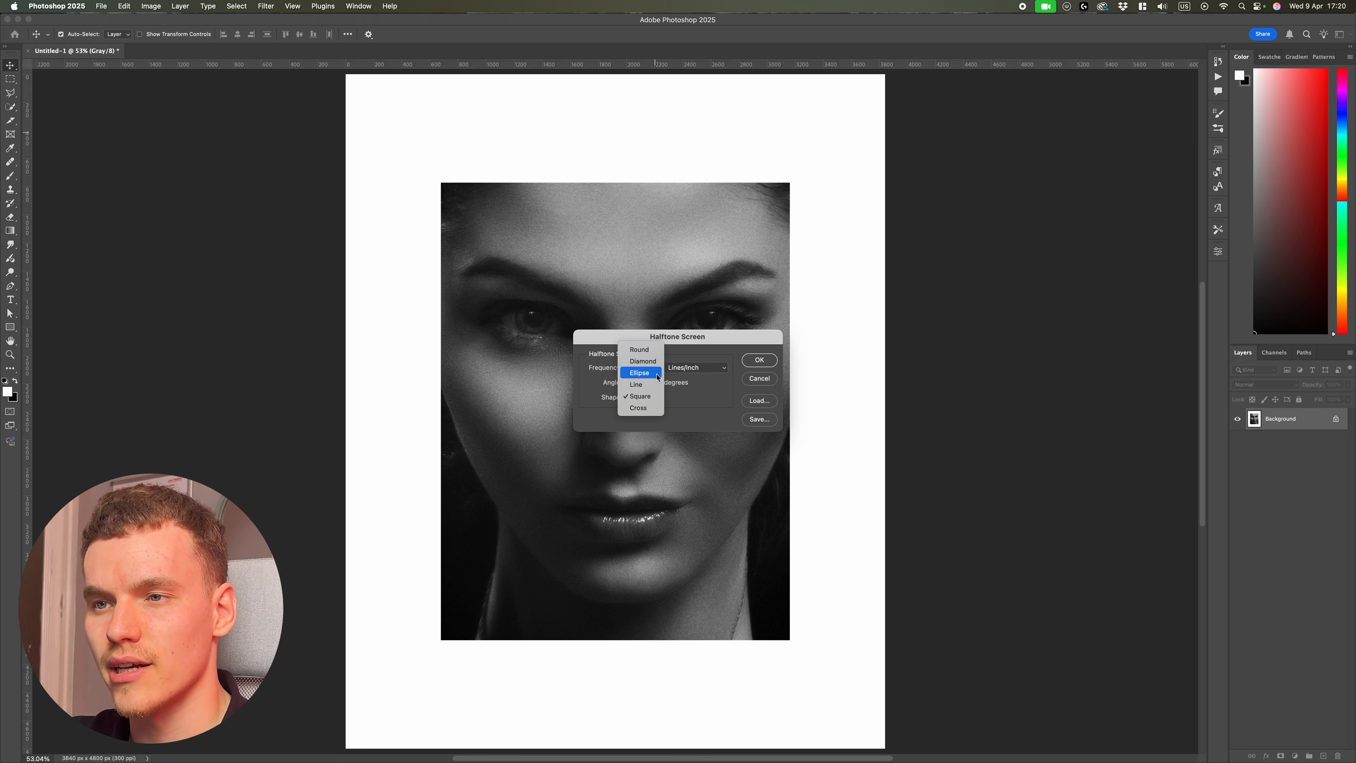
{"action": "left_click", "coordinate": [641, 396]}
{"action": "left_click", "coordinate": [774, 361]}
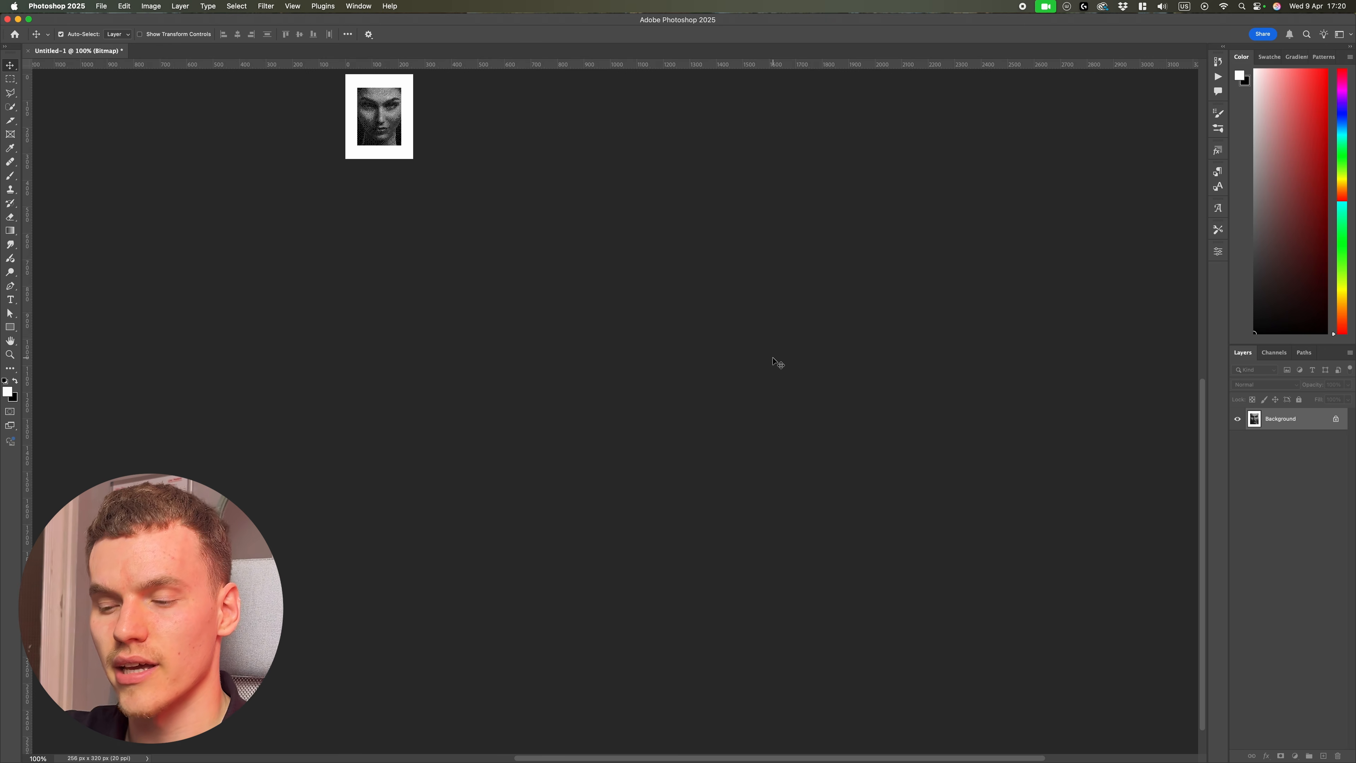
Step: Zoom in and out across the portrait to inspect the halftone dot pattern
{"action": "key", "text": "super+0"}
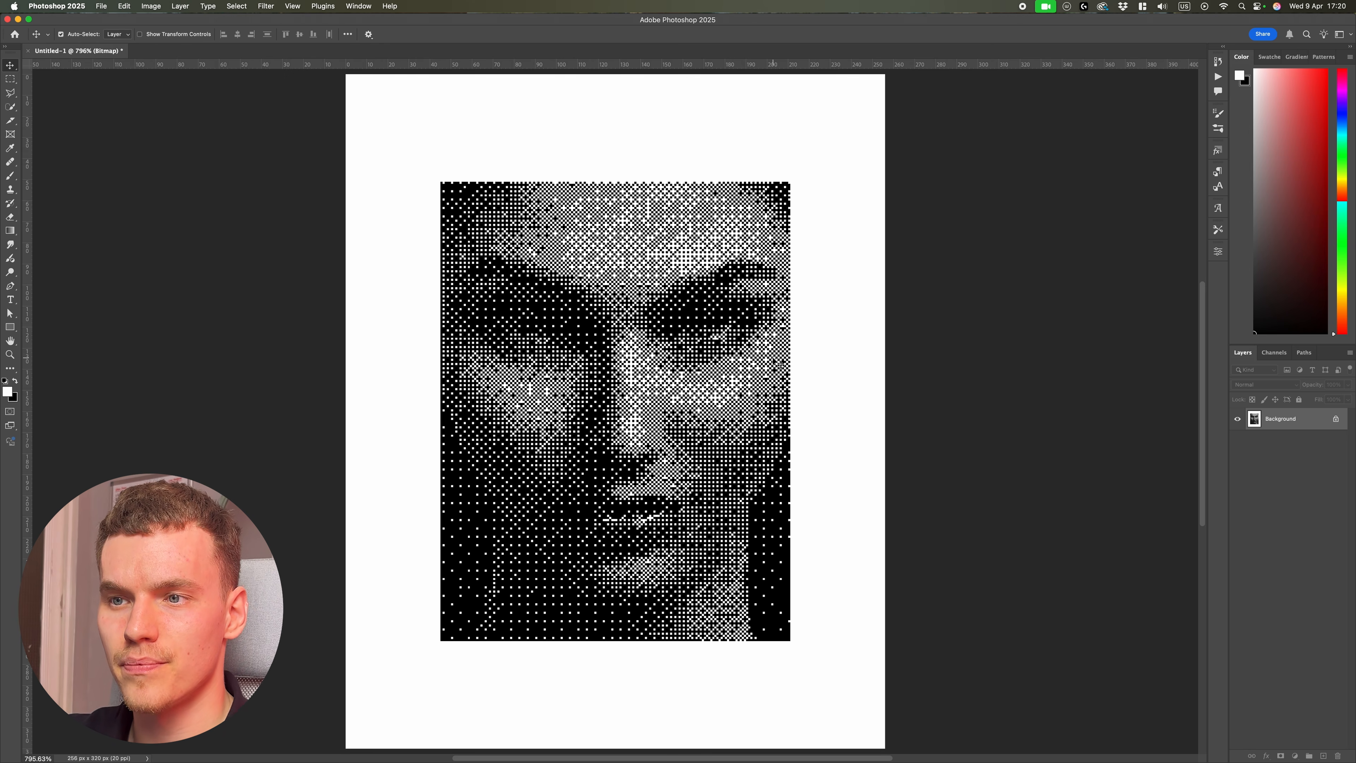
{"action": "scroll", "coordinate": [669, 493], "scroll_direction": "up", "scroll_amount": 5}
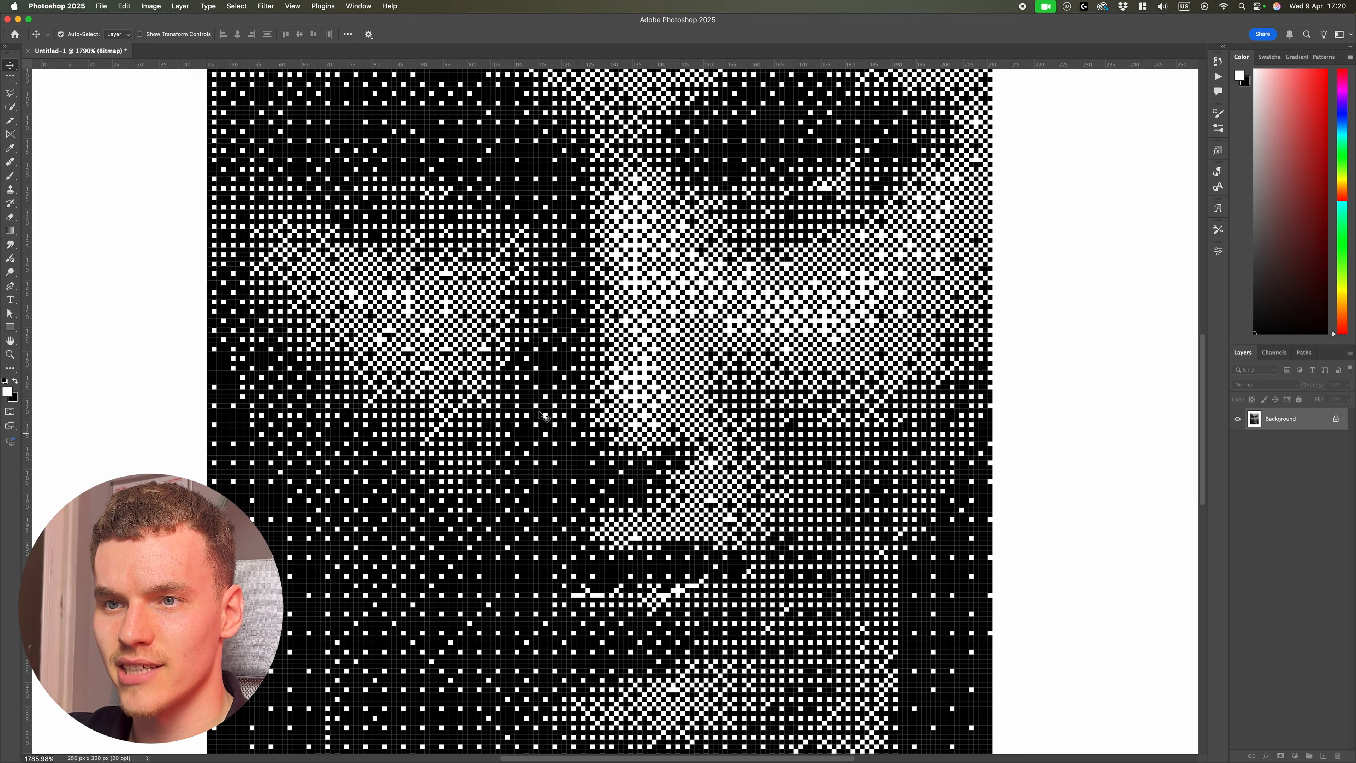
{"action": "scroll", "coordinate": [539, 410], "scroll_direction": "up", "scroll_amount": 10}
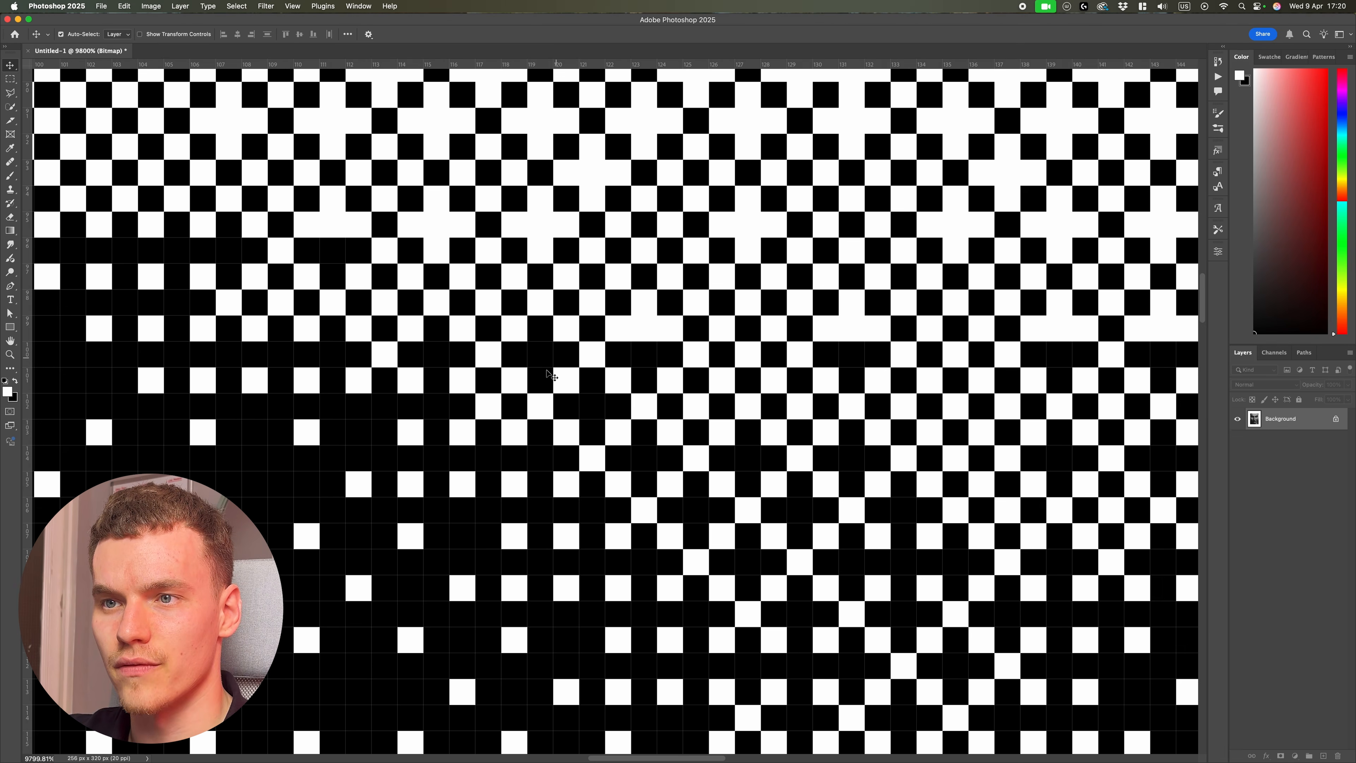
{"action": "scroll", "coordinate": [811, 453], "scroll_direction": "down", "scroll_amount": 20}
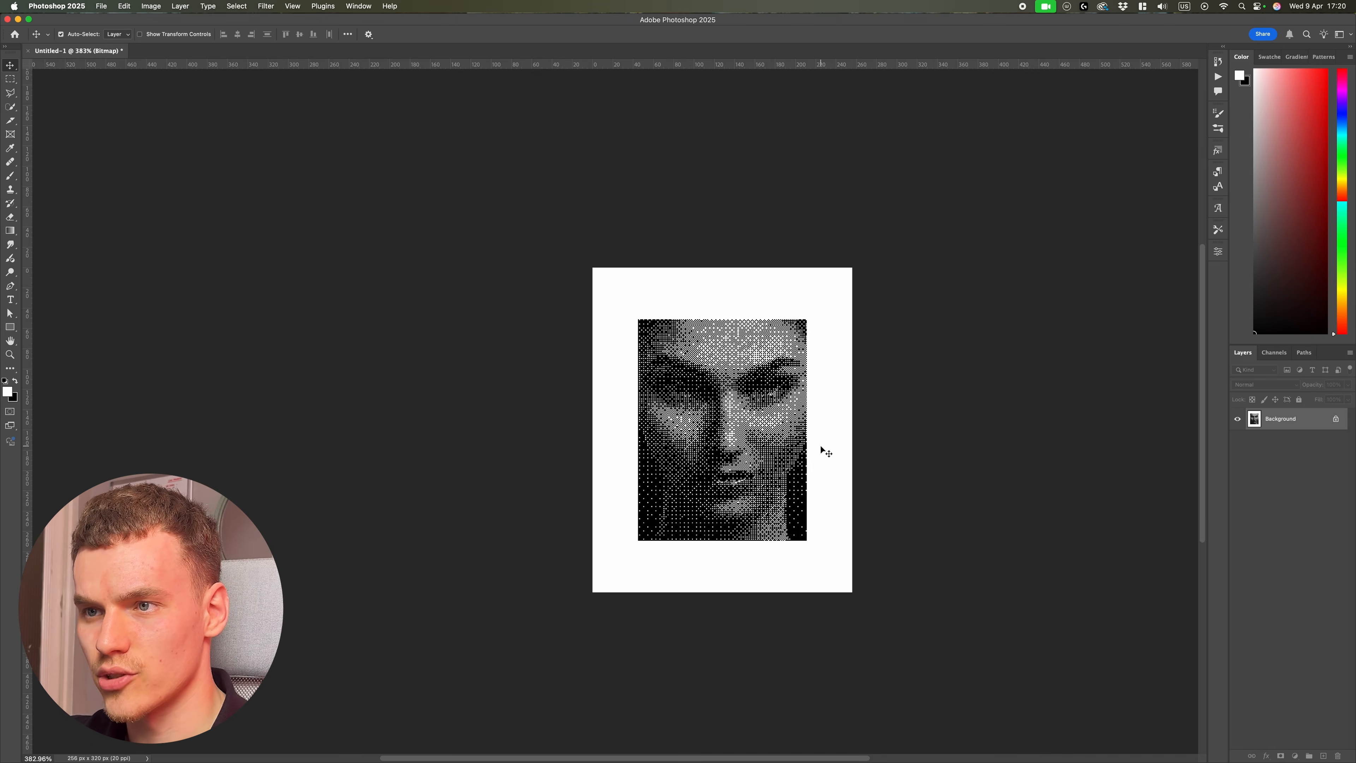
{"action": "scroll", "coordinate": [822, 452], "scroll_direction": "down", "scroll_amount": 6}
{"action": "scroll", "coordinate": [683, 448], "scroll_direction": "up", "scroll_amount": 2}
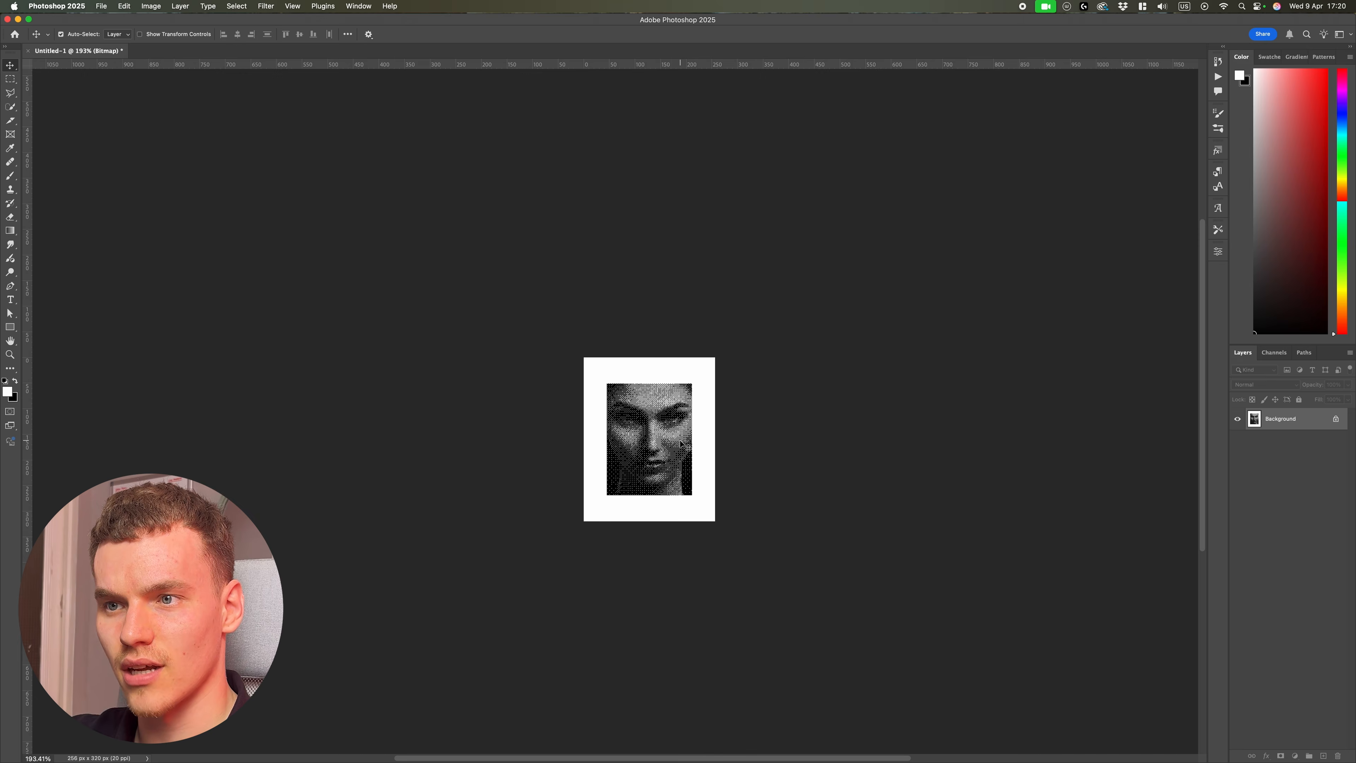
{"action": "scroll", "coordinate": [681, 443], "scroll_direction": "up", "scroll_amount": 2}
{"action": "scroll", "coordinate": [681, 444], "scroll_direction": "down", "scroll_amount": 4}
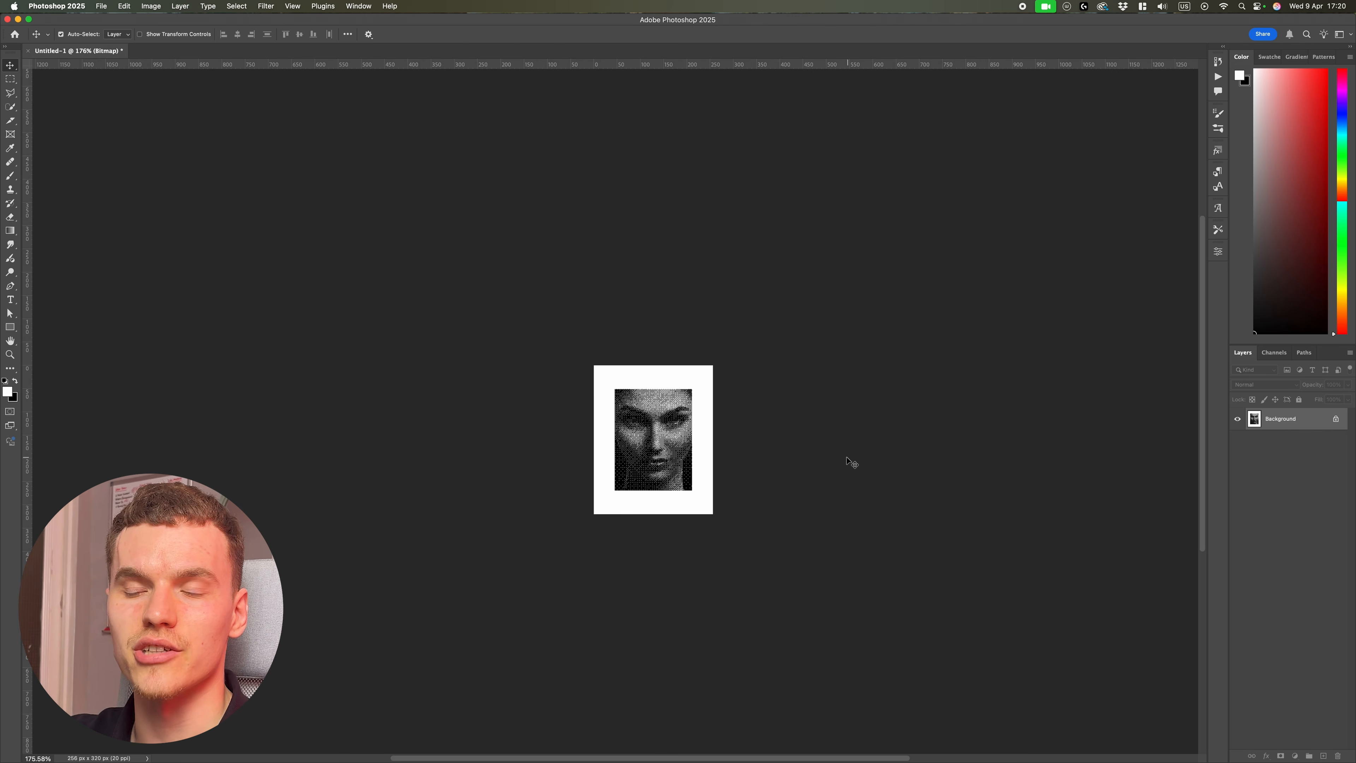
{"action": "scroll", "coordinate": [670, 455], "scroll_direction": "up", "scroll_amount": 12}
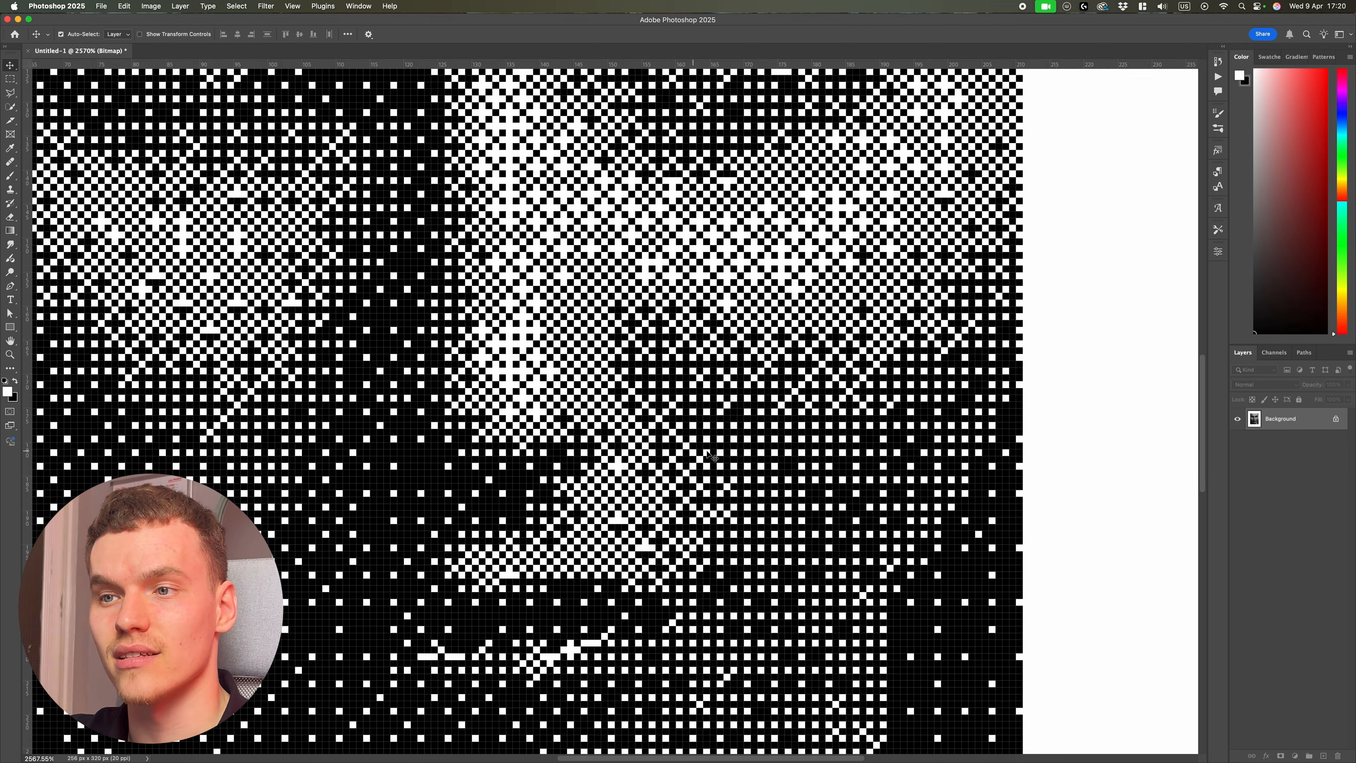
{"action": "scroll", "coordinate": [734, 313], "scroll_direction": "up", "scroll_amount": 3}
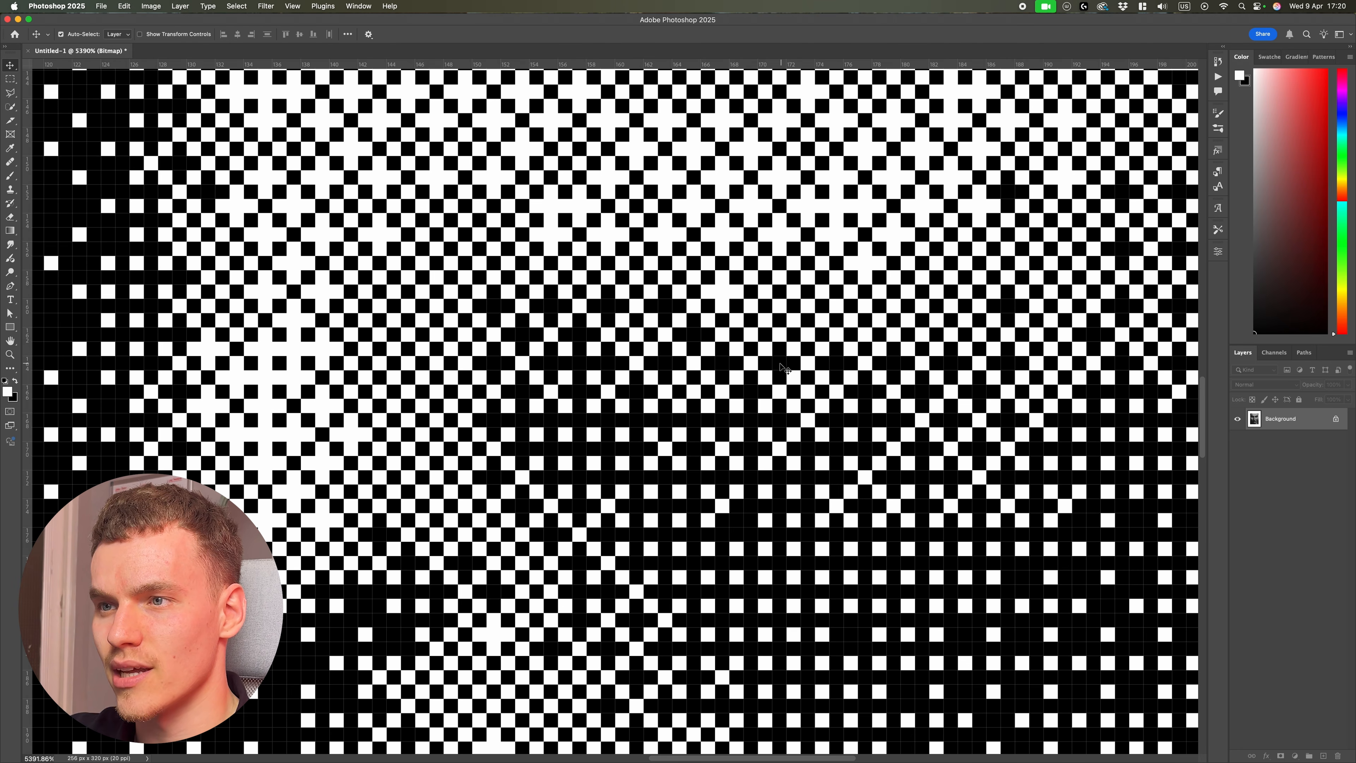
{"action": "scroll", "coordinate": [785, 368], "scroll_direction": "down", "scroll_amount": 15}
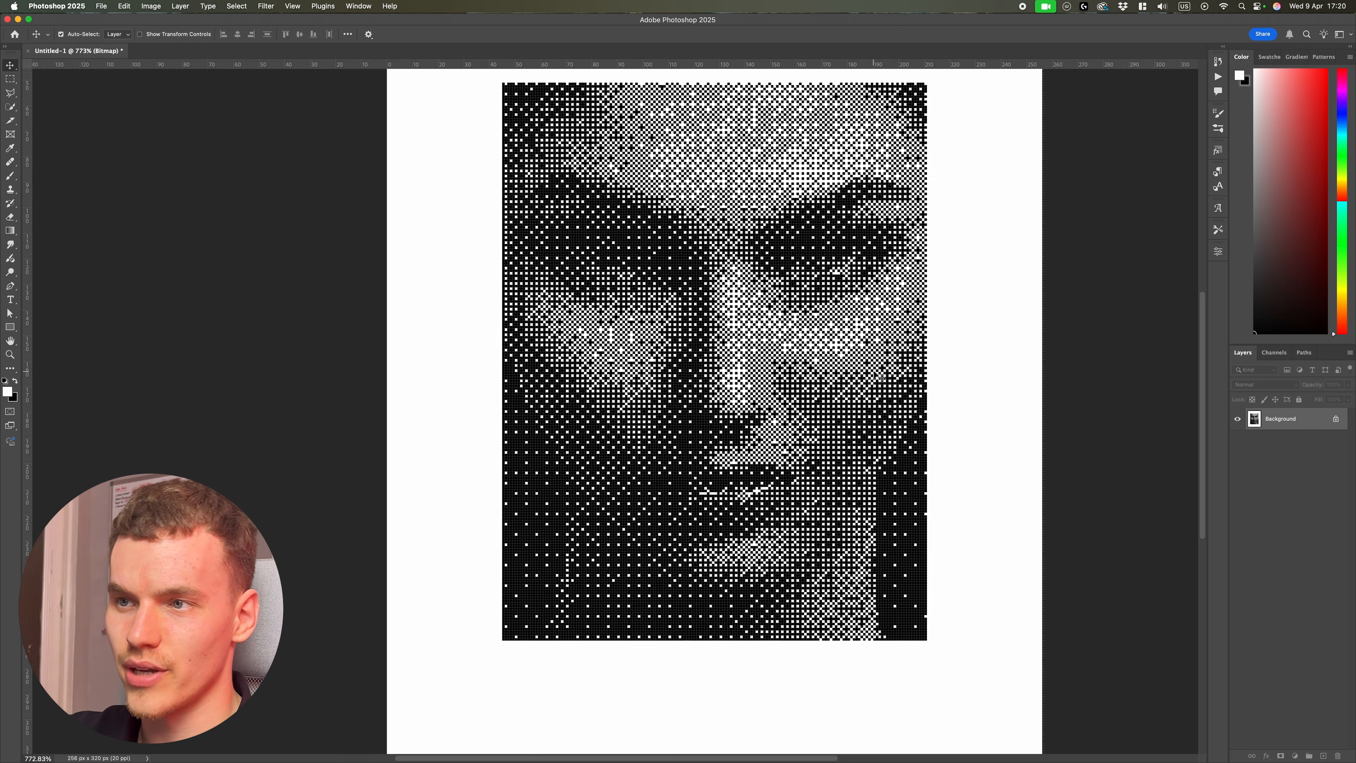
{"action": "scroll", "coordinate": [881, 376], "scroll_direction": "down", "scroll_amount": 10}
{"action": "key", "text": "super+0"}
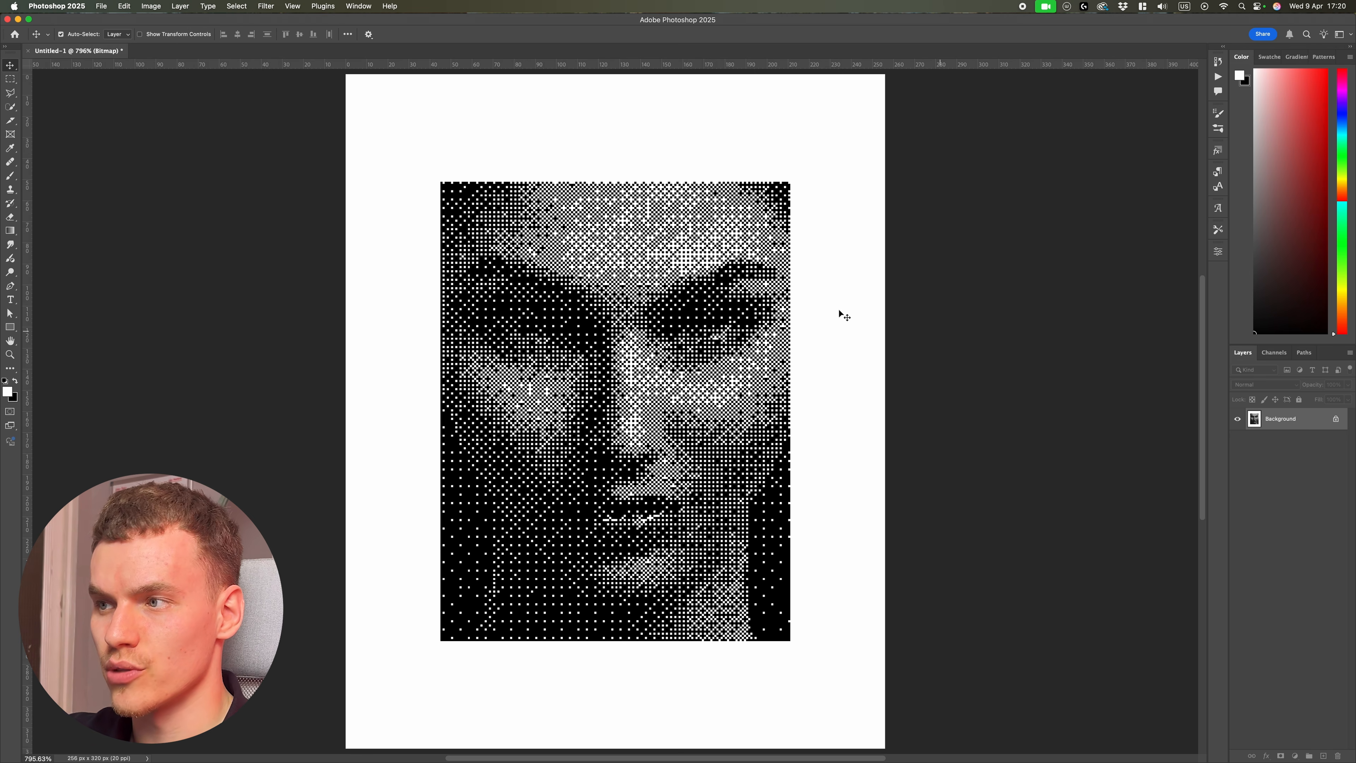
Step: Resize the image to 3840 by 4800 pixels
{"action": "left_click", "coordinate": [151, 6]}
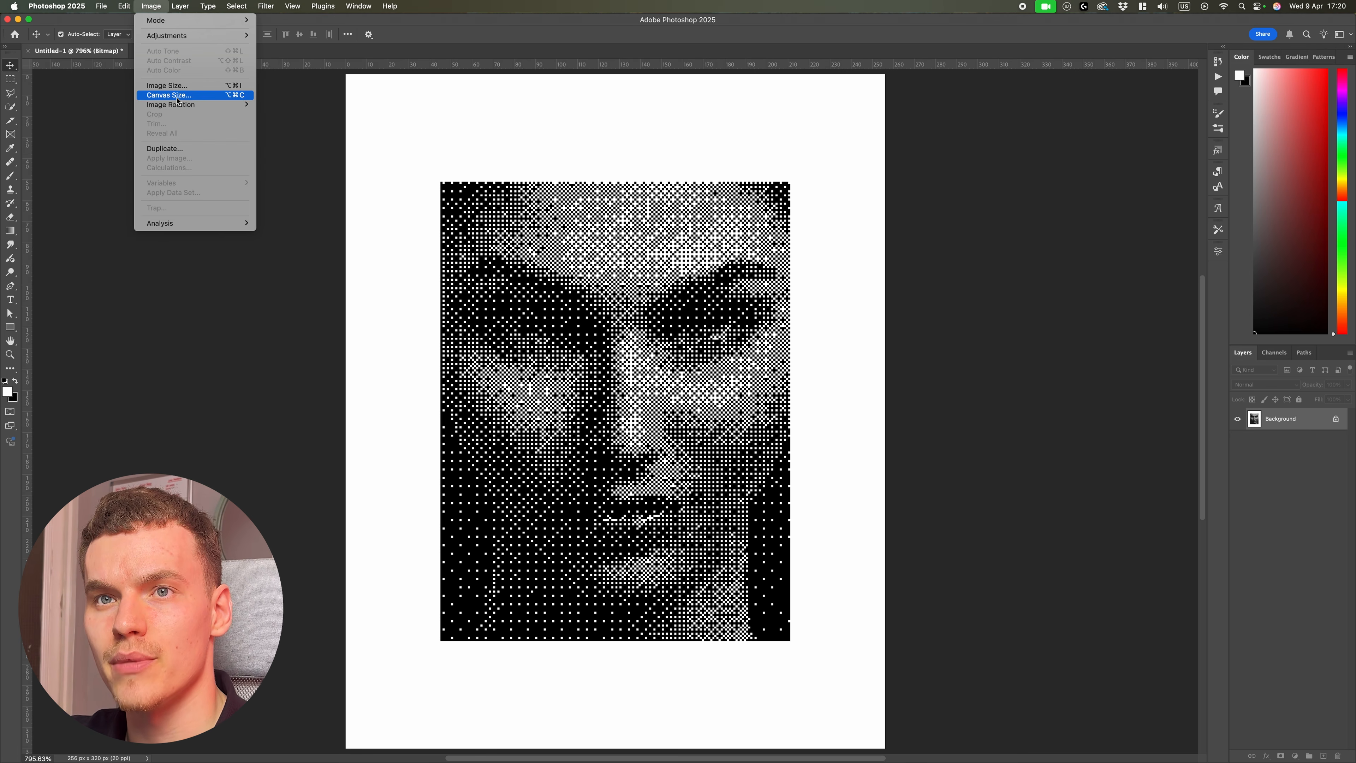
{"action": "left_click", "coordinate": [171, 86]}
{"action": "type", "text": "3840"}
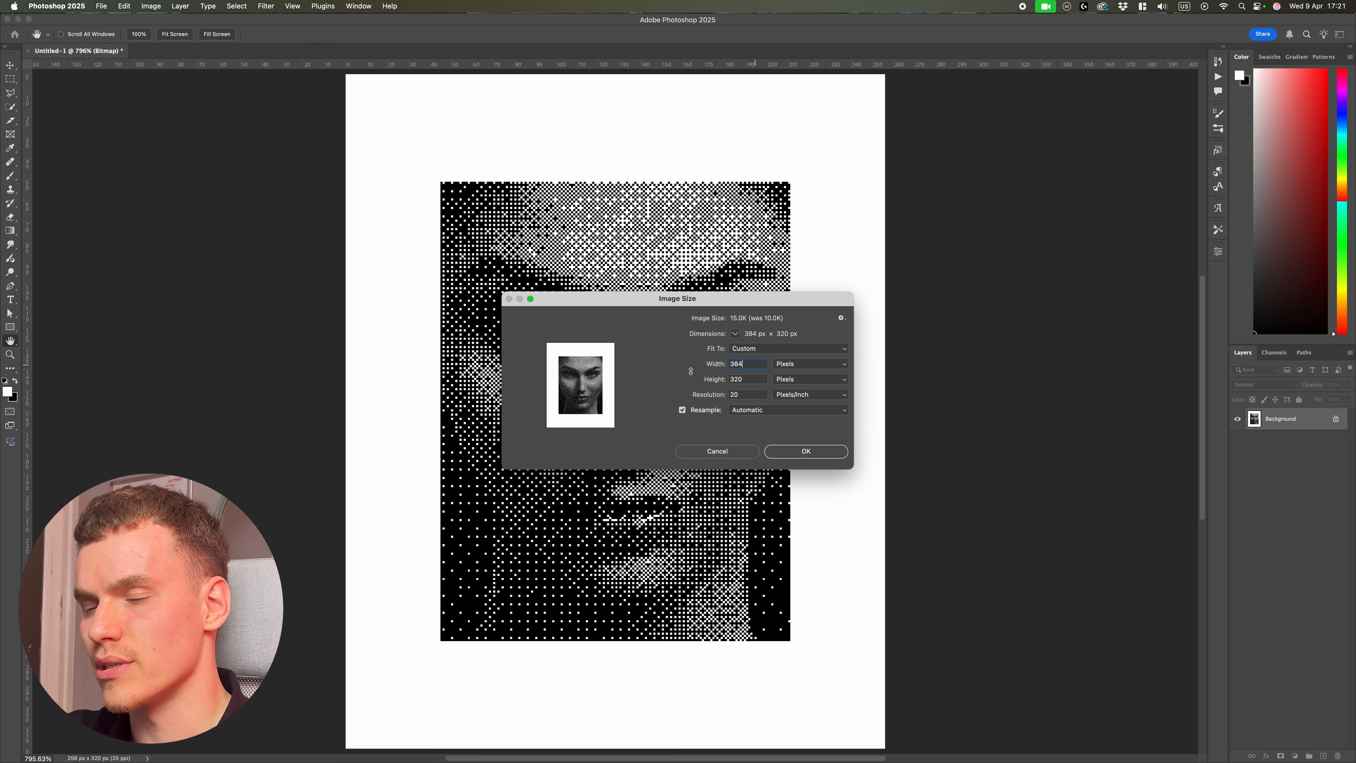
{"action": "key", "text": "Tab"}
{"action": "type", "text": "4800"}
{"action": "key", "text": "Return"}
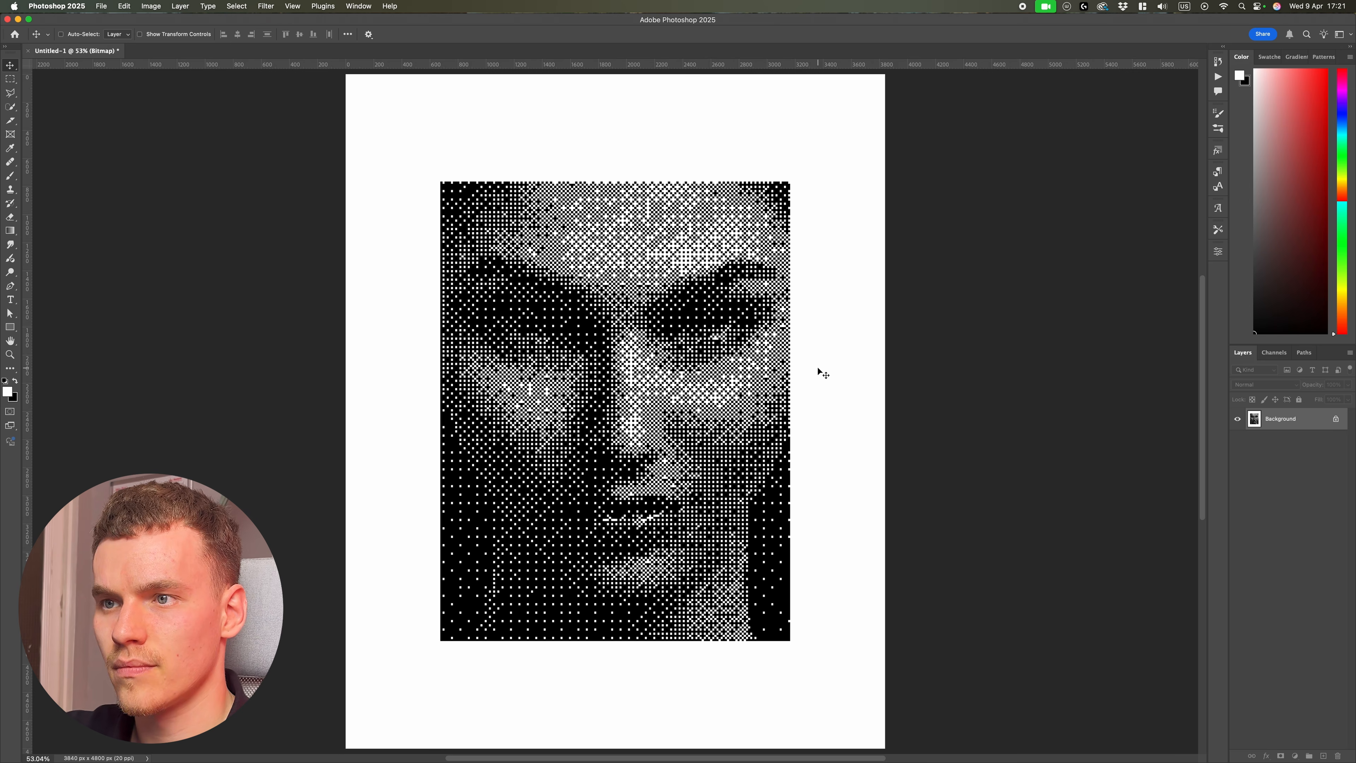
Step: Convert the bitmap image back to Grayscale mode and then to RGB Color mode
{"action": "scroll", "coordinate": [940, 453], "scroll_direction": "down", "scroll_amount": 5}
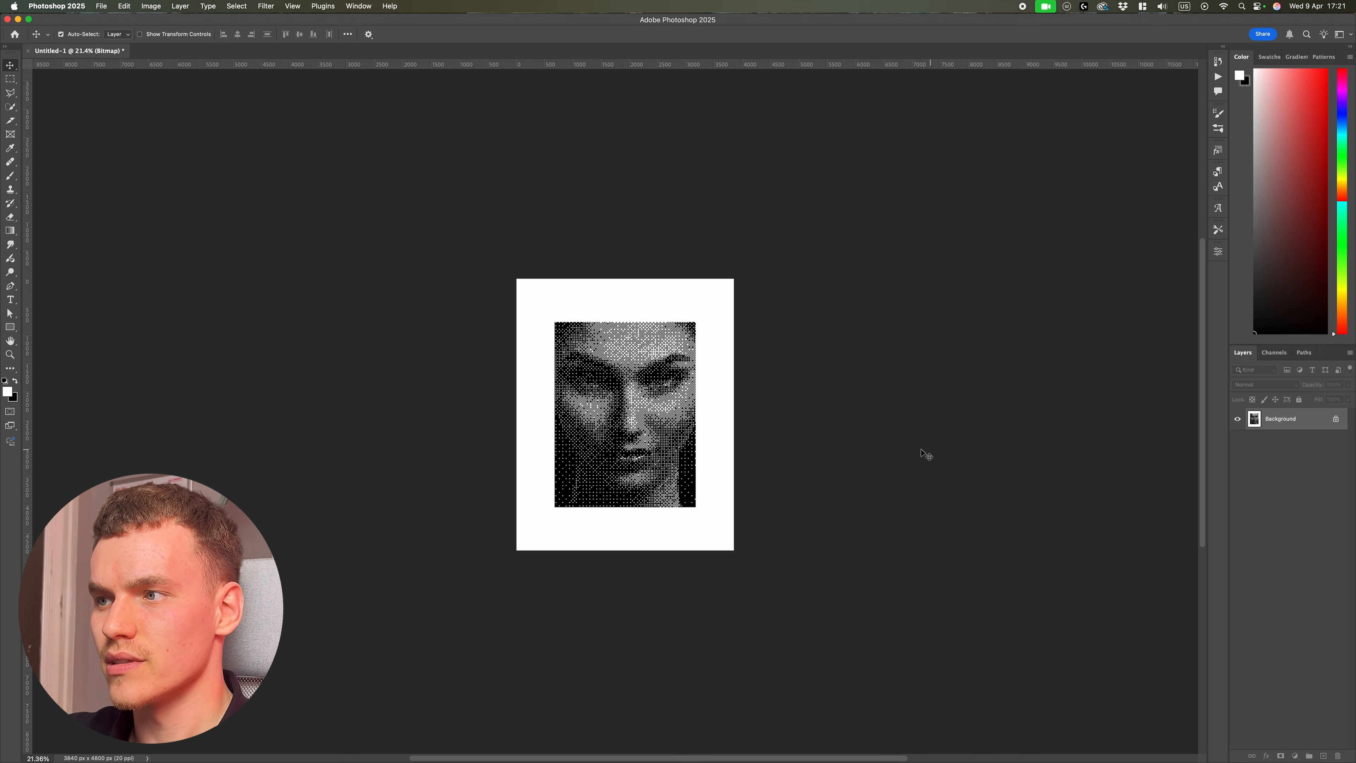
{"action": "scroll", "coordinate": [939, 452], "scroll_direction": "up", "scroll_amount": 3}
{"action": "left_click", "coordinate": [151, 6]}
{"action": "mouse_move", "coordinate": [160, 18]}
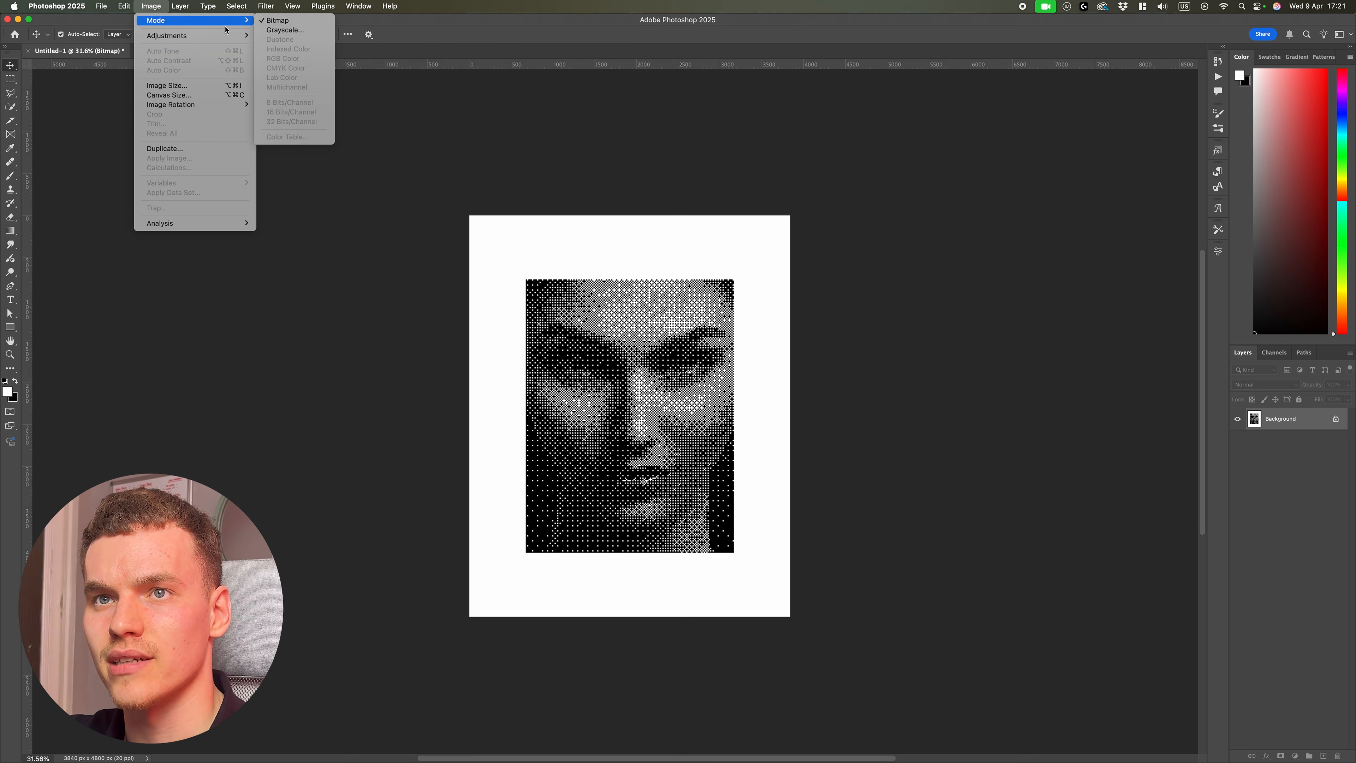
{"action": "left_click", "coordinate": [283, 27]}
{"action": "left_click", "coordinate": [709, 378]}
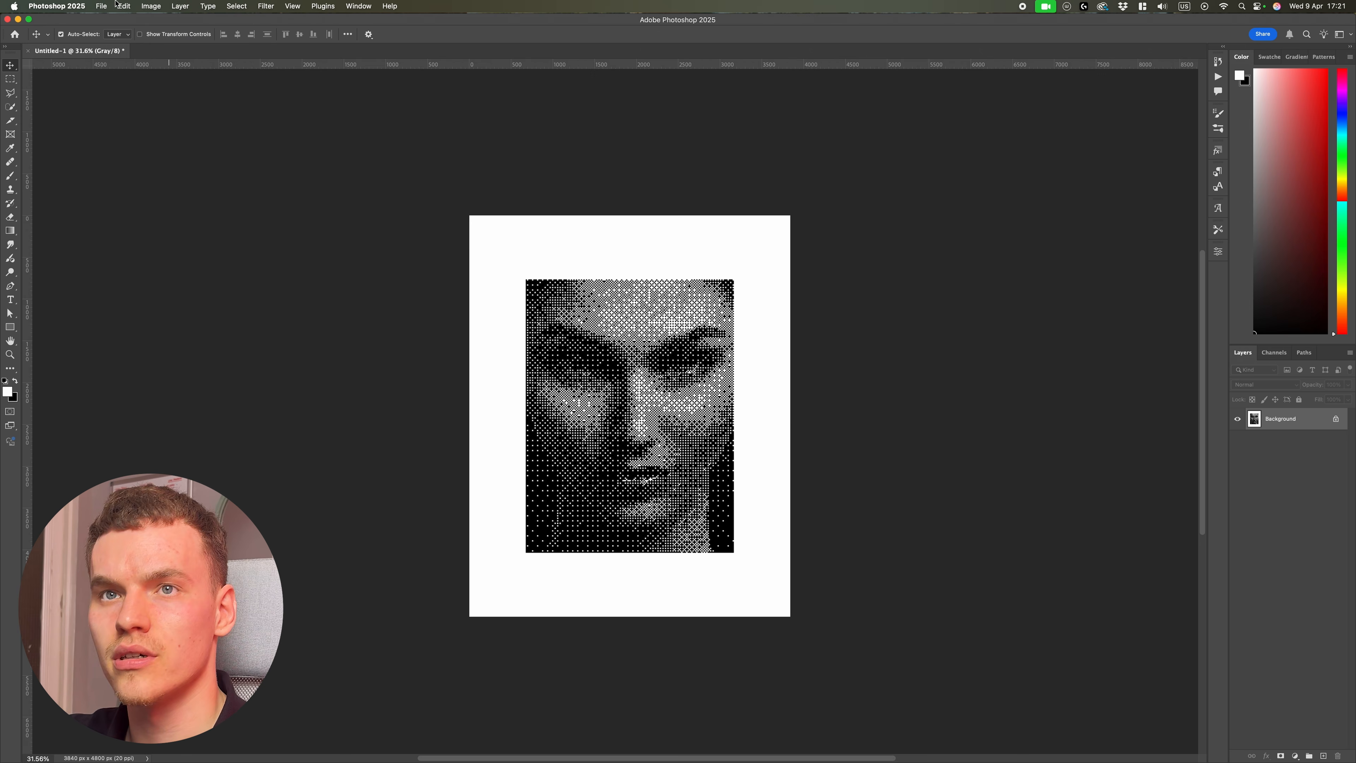
{"action": "left_click", "coordinate": [151, 6]}
{"action": "mouse_move", "coordinate": [161, 20]}
{"action": "left_click", "coordinate": [282, 58]}
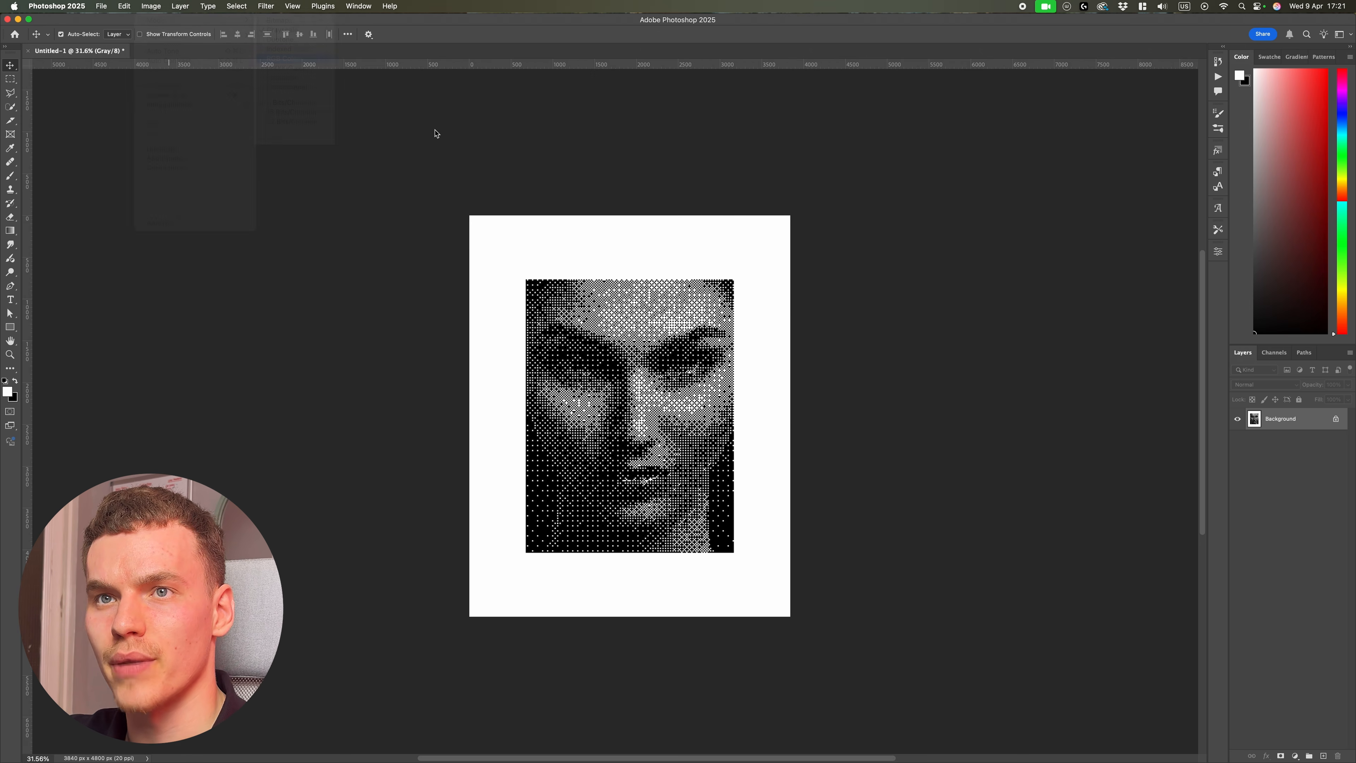
Step: Load the RGB composite channel's luminosity as a selection
{"action": "scroll", "coordinate": [980, 444], "scroll_direction": "up", "scroll_amount": 3}
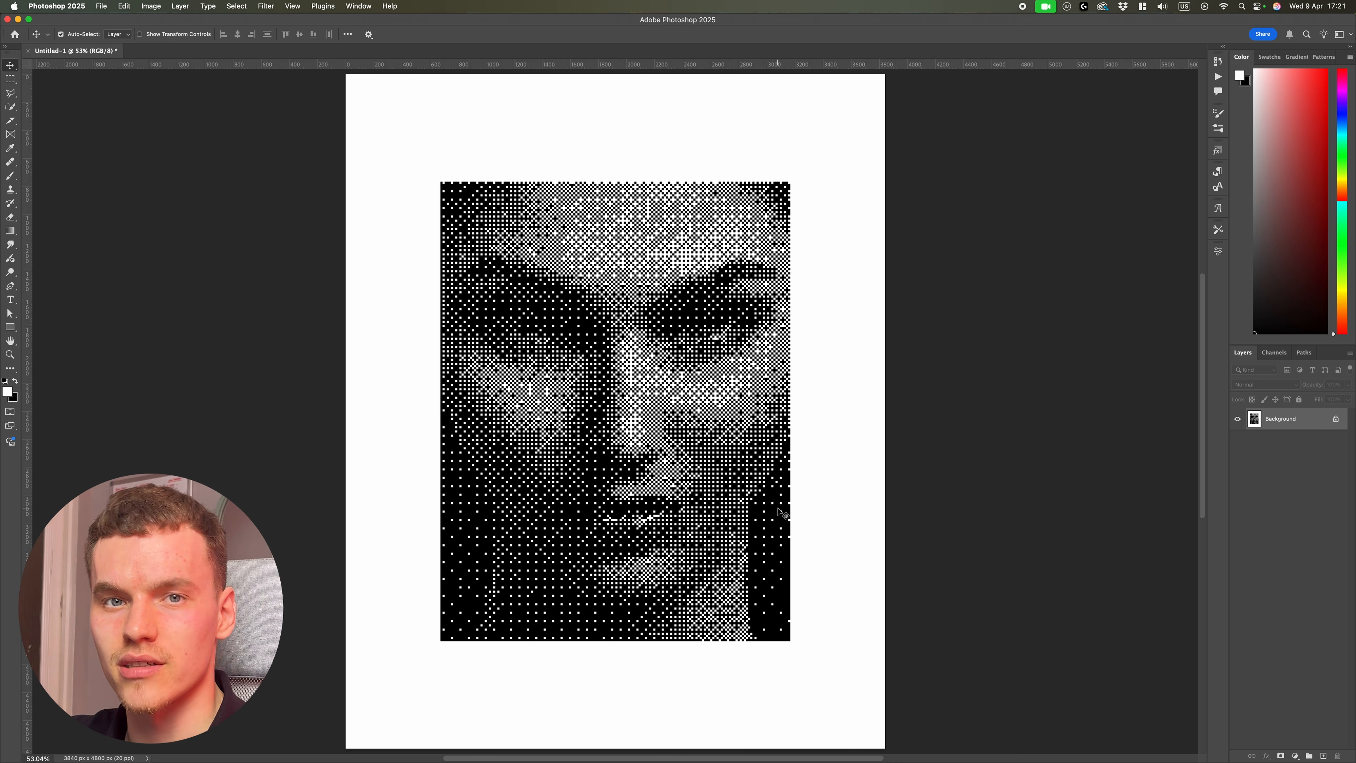
{"action": "scroll", "coordinate": [688, 489], "scroll_direction": "up", "scroll_amount": 4}
{"action": "key", "text": "super+0"}
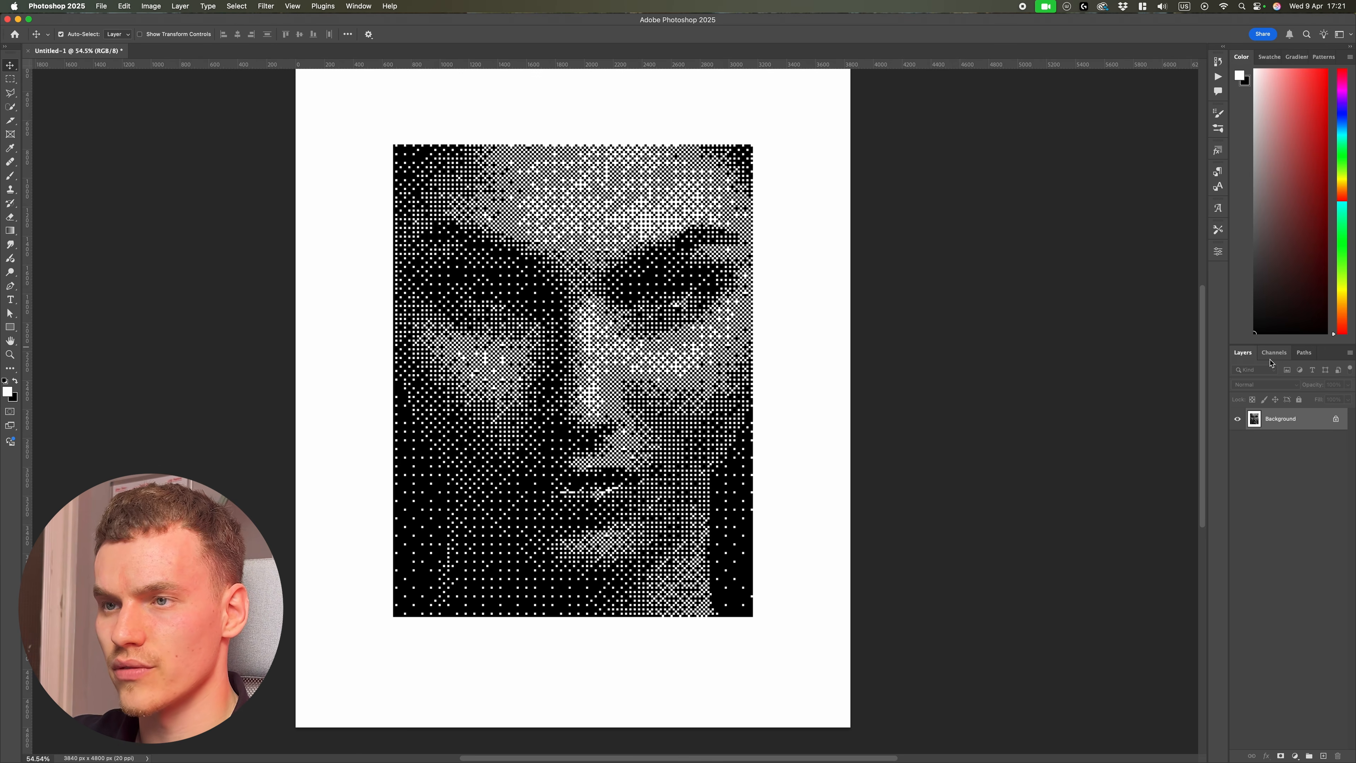
{"action": "left_click", "coordinate": [1273, 353]}
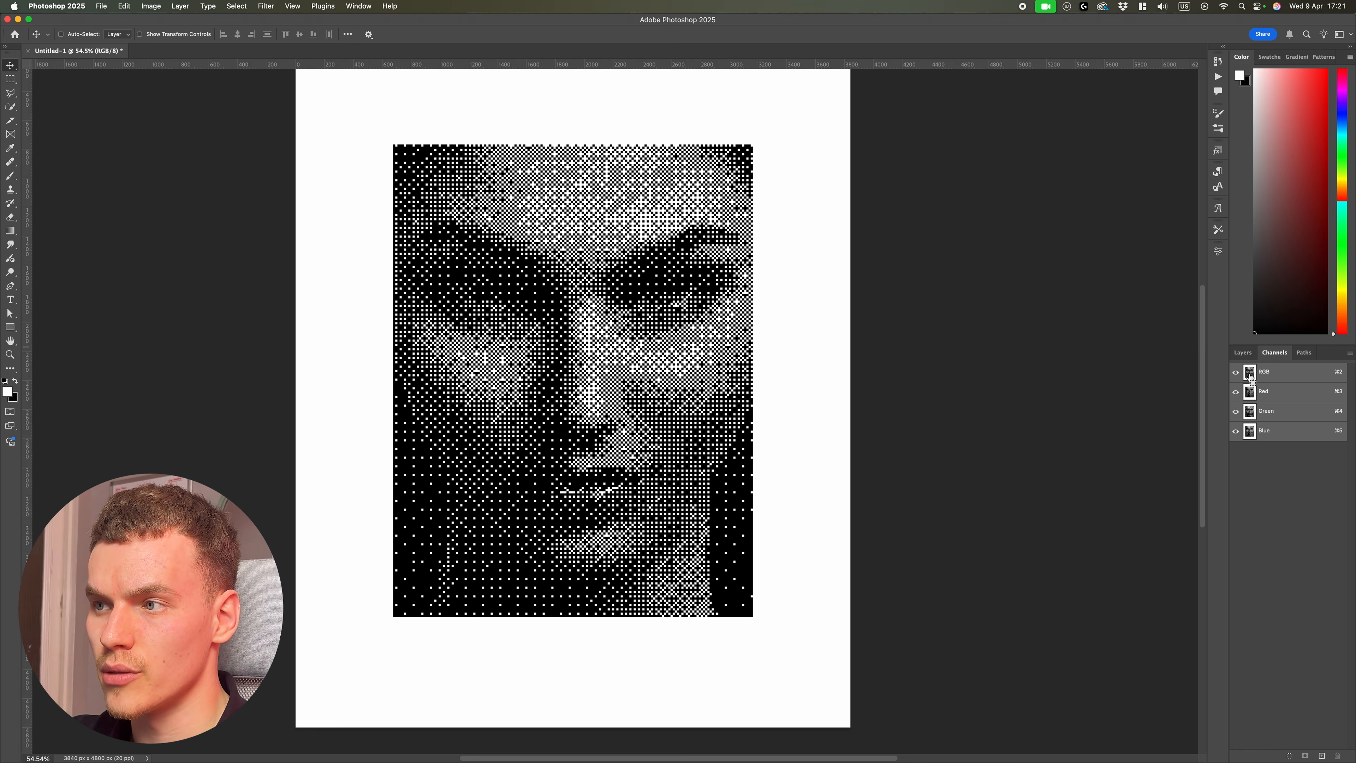
{"action": "left_click", "coordinate": [1249, 372], "text": "super"}
Step: Unlock the Background layer so it becomes a regular editable layer
{"action": "scroll", "coordinate": [733, 473], "scroll_direction": "up", "scroll_amount": 10}
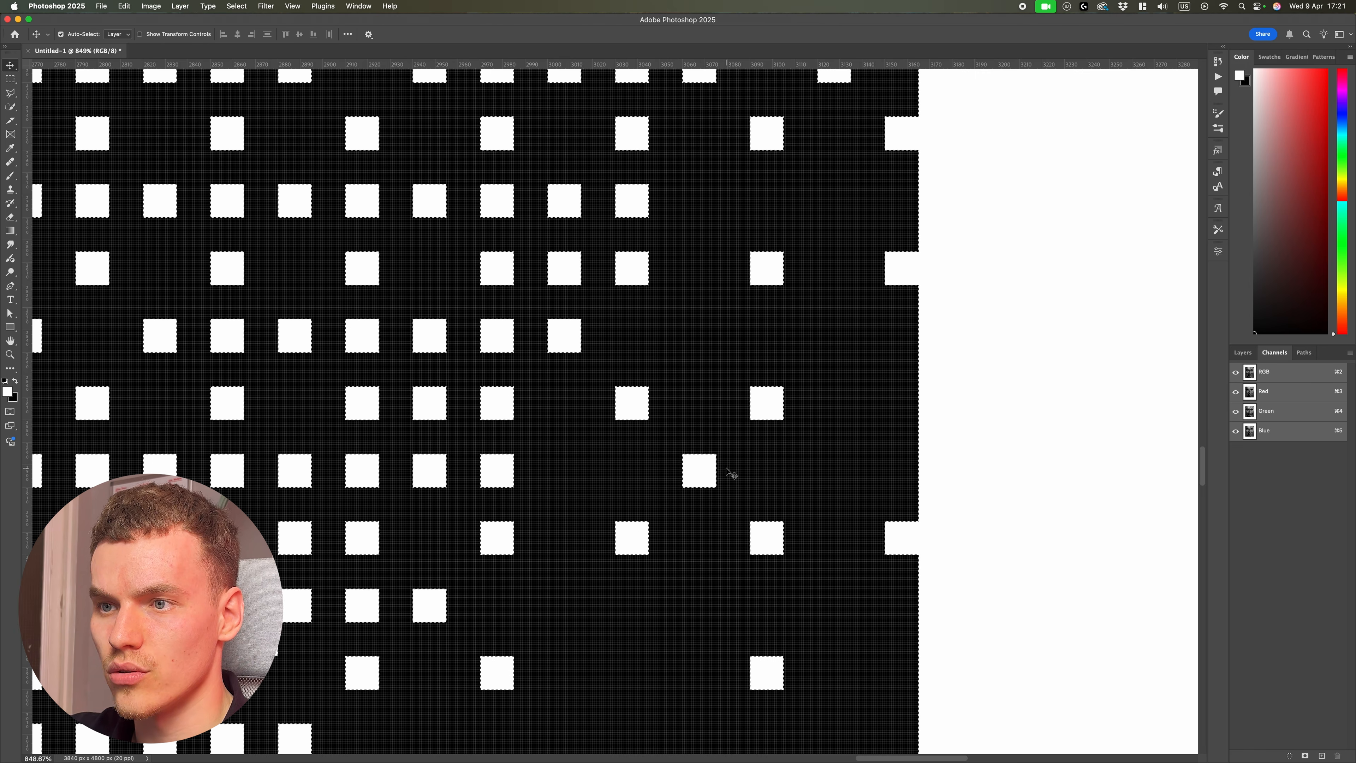
{"action": "scroll", "coordinate": [725, 470], "scroll_direction": "down", "scroll_amount": 10}
{"action": "left_click", "coordinate": [1256, 353]}
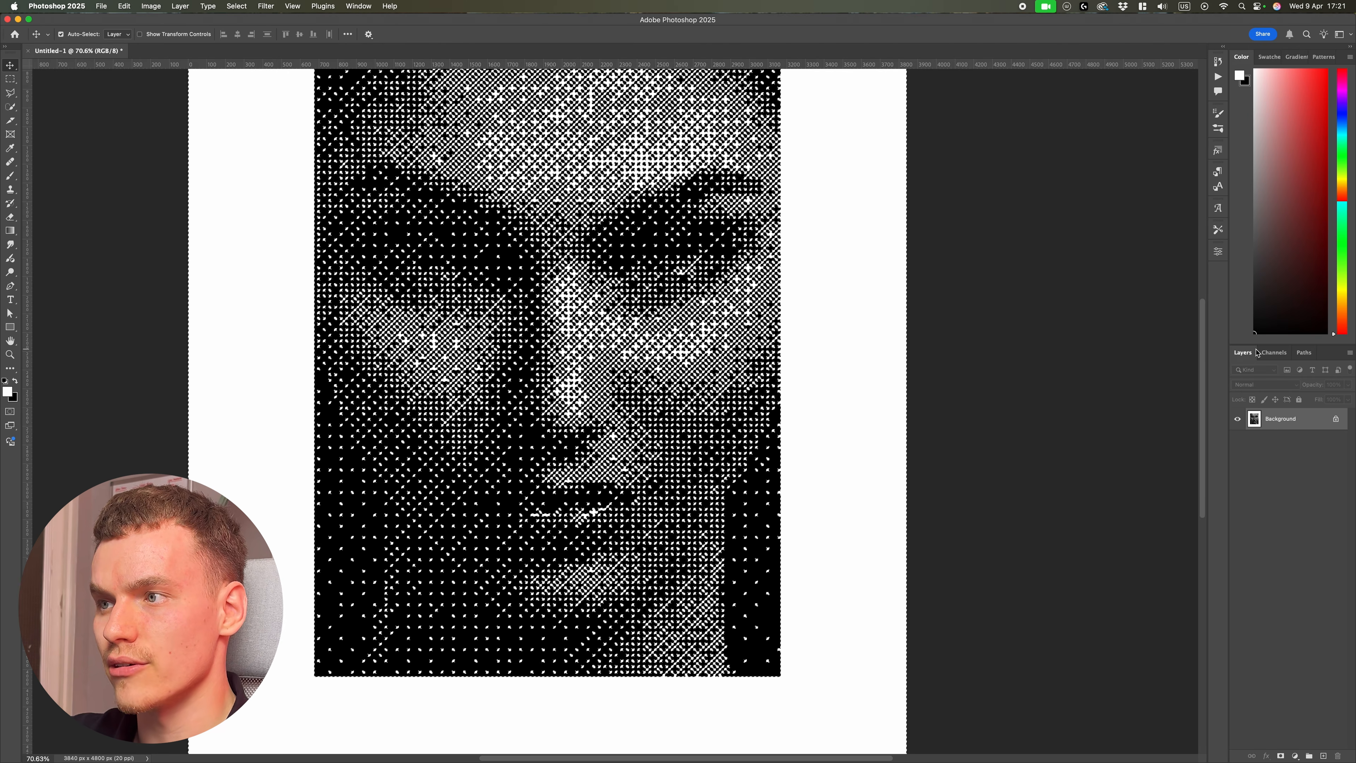
{"action": "scroll", "coordinate": [972, 391], "scroll_direction": "down", "scroll_amount": 2}
{"action": "left_click", "coordinate": [1336, 419]}
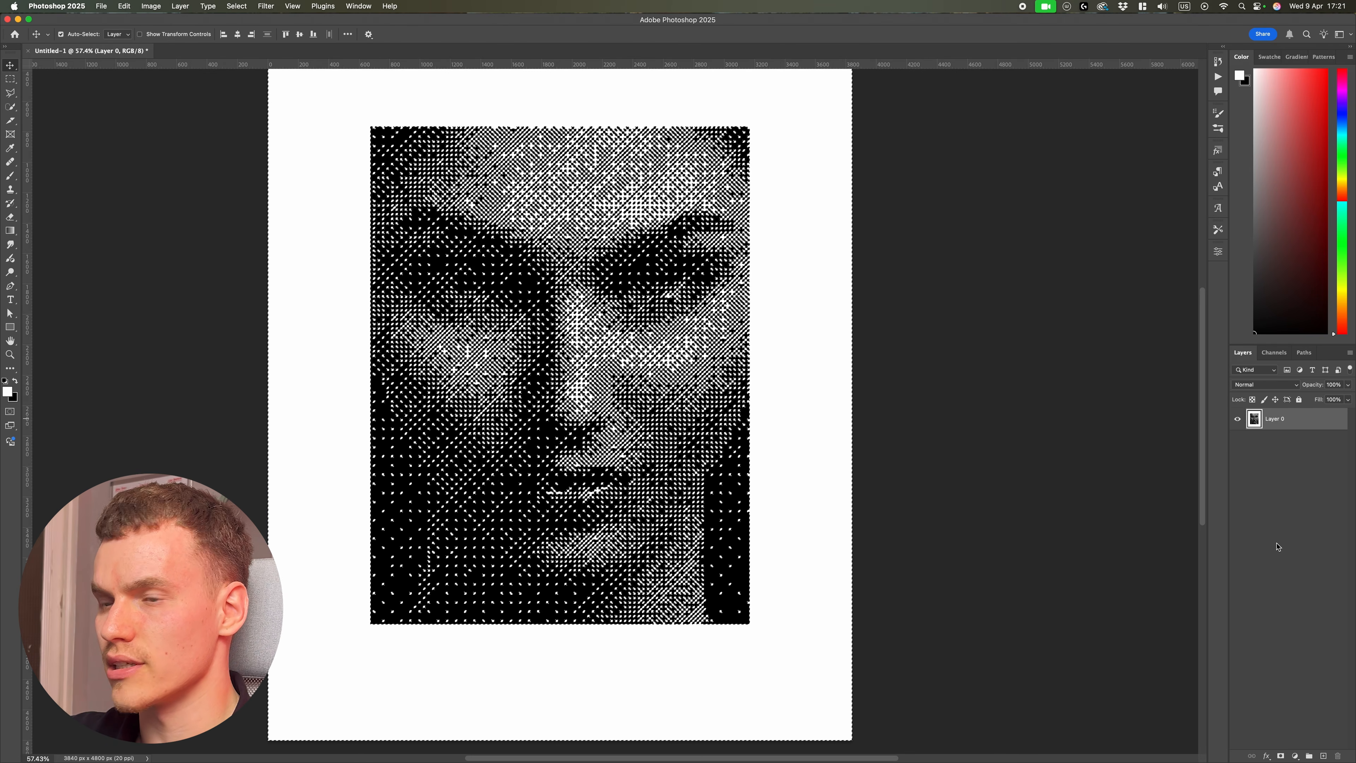
Step: Add a layer mask to Layer 0 from the active luminosity selection
{"action": "left_click", "coordinate": [1281, 755]}
{"action": "scroll", "coordinate": [757, 447], "scroll_direction": "up", "scroll_amount": 4}
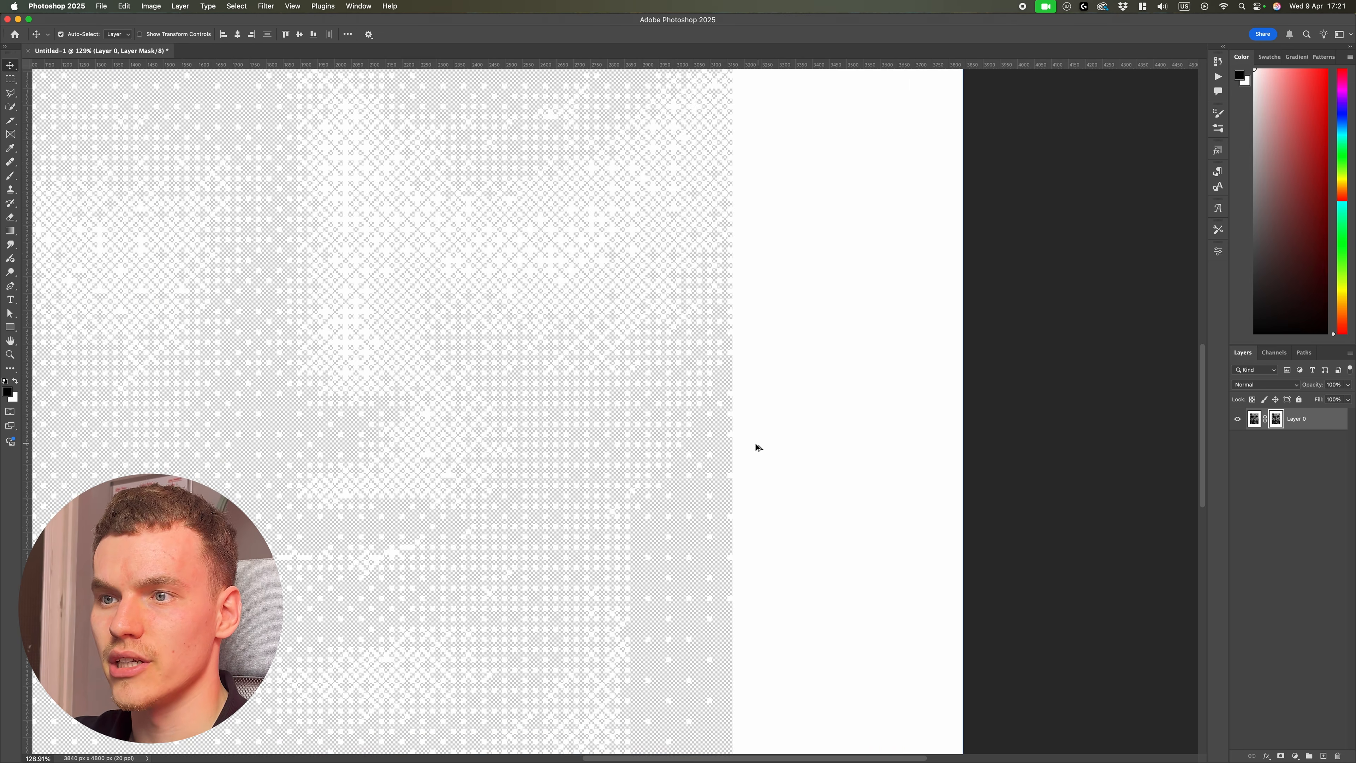
{"action": "scroll", "coordinate": [700, 448], "scroll_direction": "up", "scroll_amount": 3}
{"action": "scroll", "coordinate": [775, 463], "scroll_direction": "up", "scroll_amount": 5}
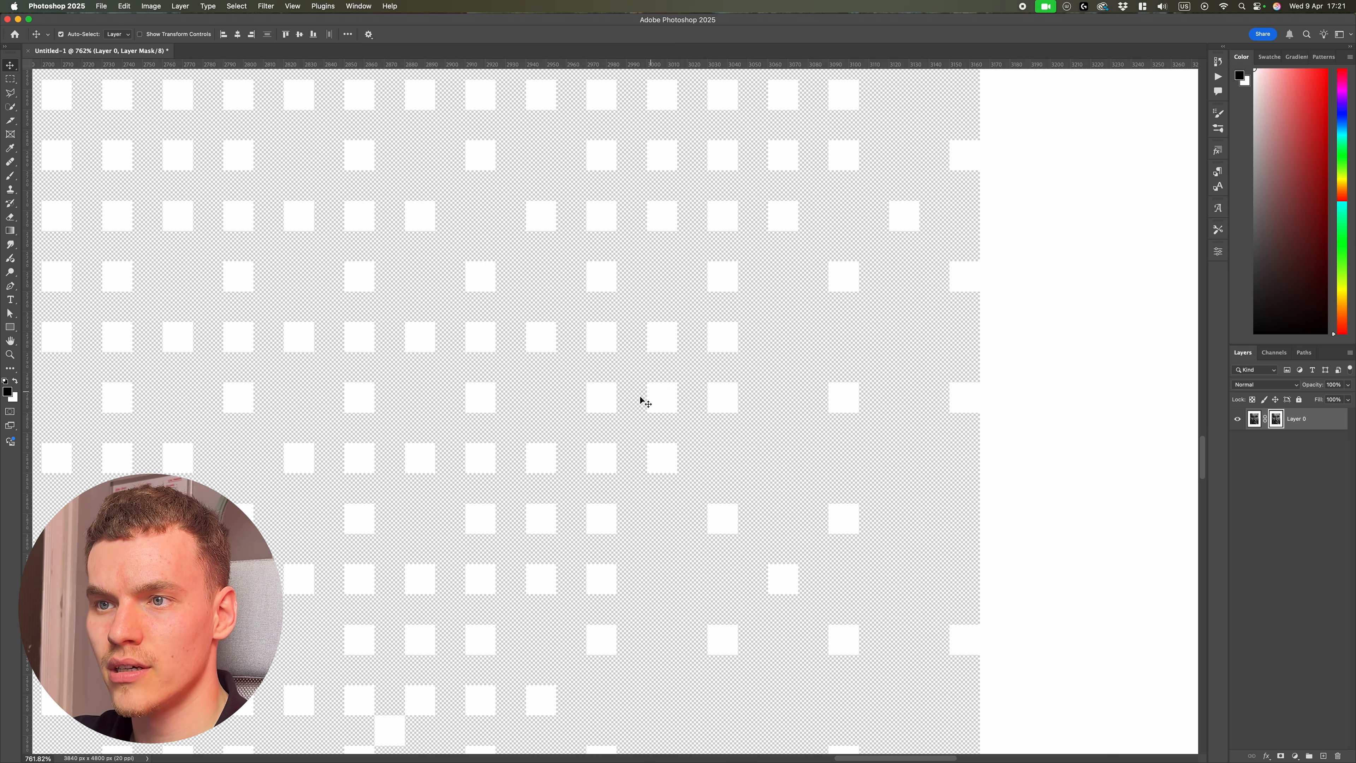
{"action": "scroll", "coordinate": [649, 422], "scroll_direction": "down", "scroll_amount": 5}
Step: Create a new layer, move it beneath Layer 0 and fill it with red
{"action": "left_click", "coordinate": [1324, 756]}
{"action": "key", "text": "x"}
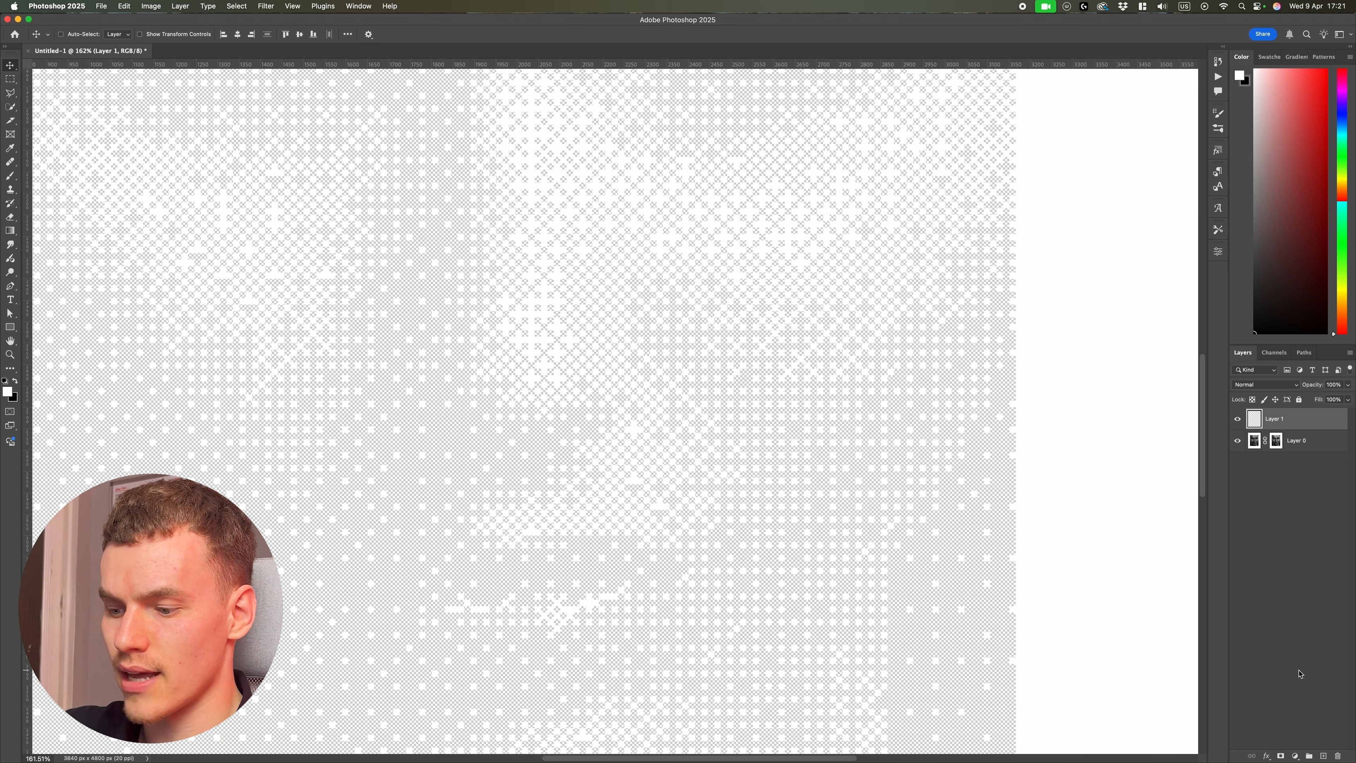
{"action": "key", "text": "super+bracketleft"}
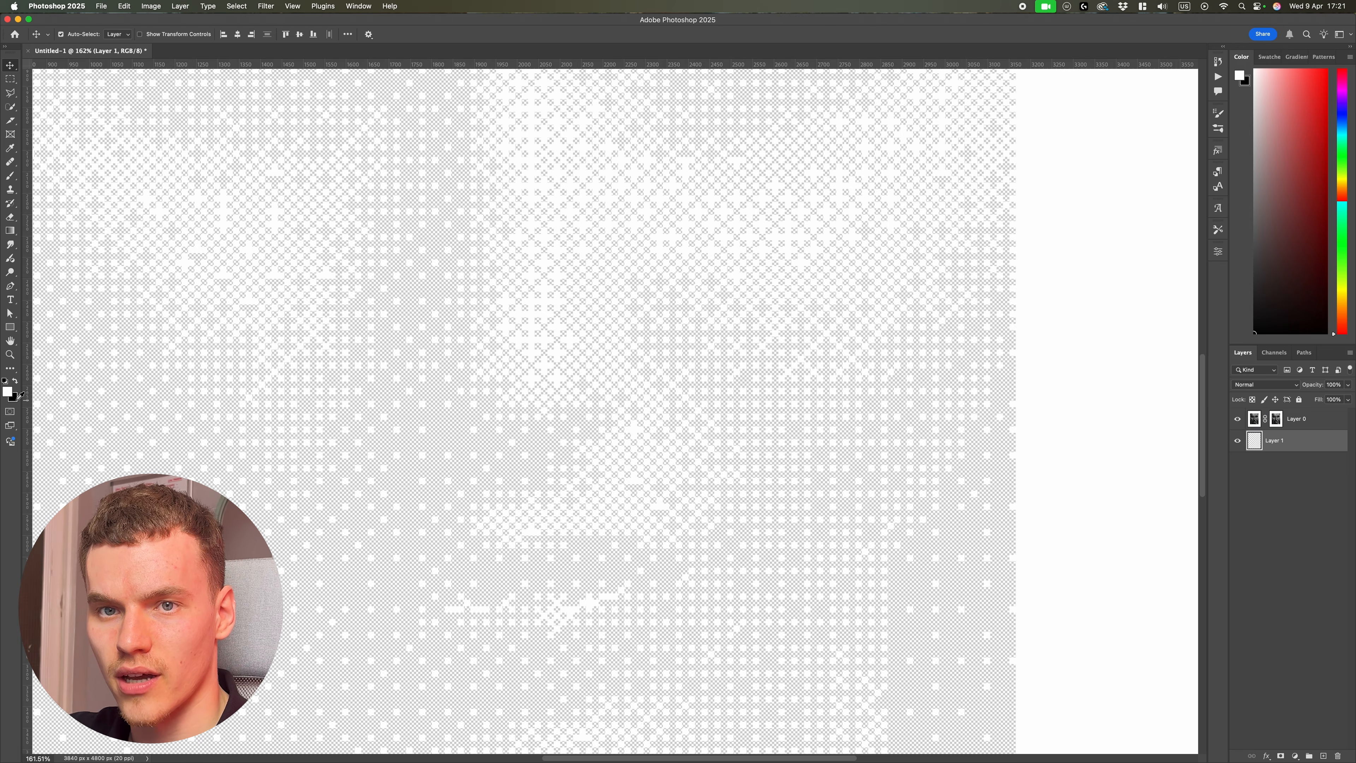
{"action": "left_click", "coordinate": [17, 399]}
{"action": "left_click_drag", "start_coordinate": [1045, 242], "coordinate": [1120, 210]}
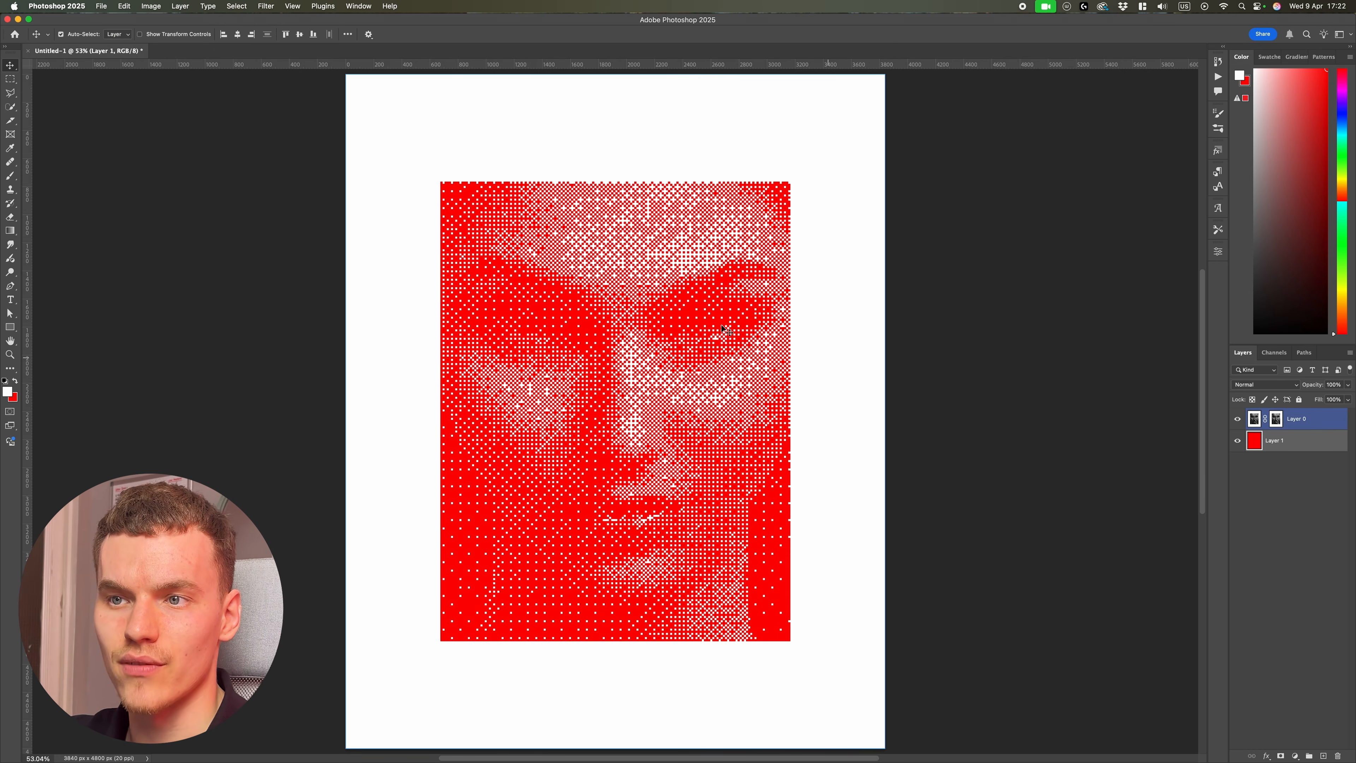
Step: Add a Solid Color fill layer above Layer 0 using the turquoise color 00ddbb
{"action": "left_click", "coordinate": [1315, 425]}
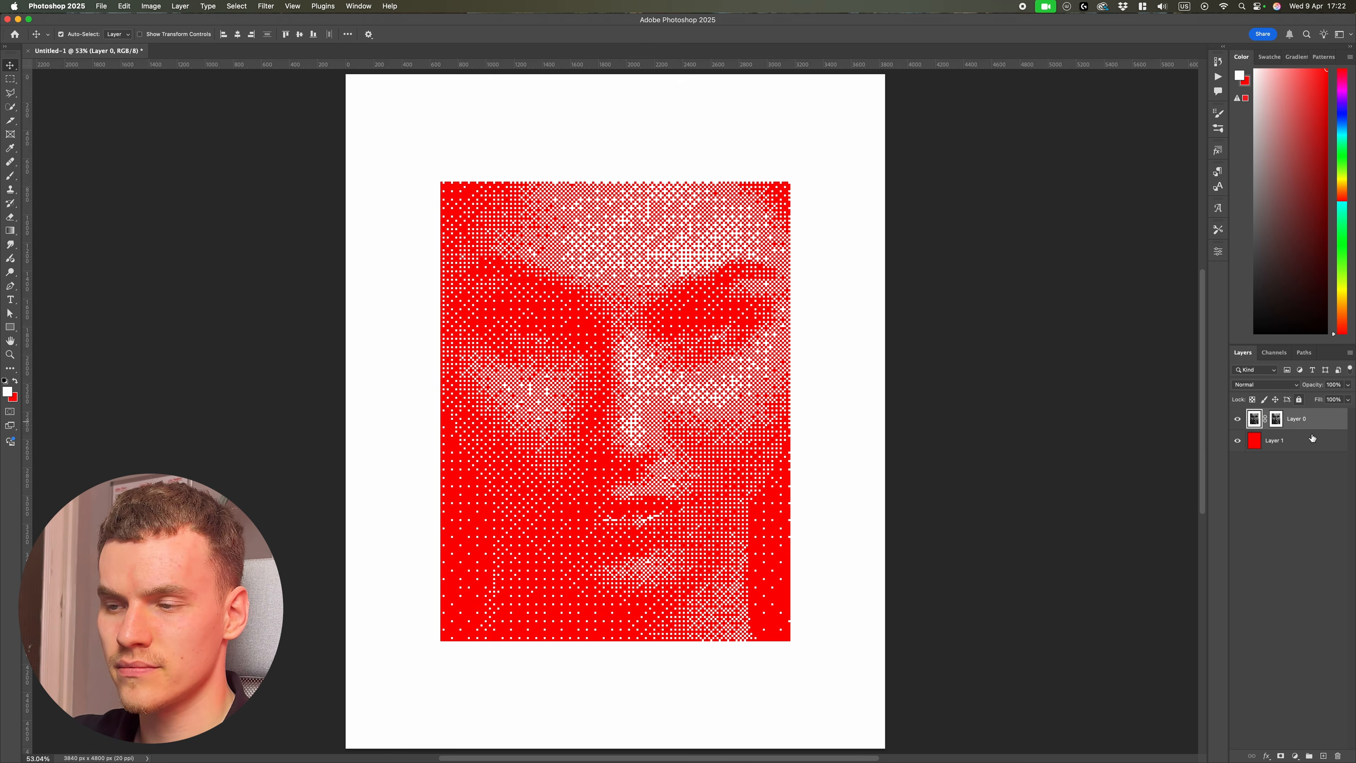
{"action": "left_click", "coordinate": [1295, 755]}
{"action": "left_click", "coordinate": [1303, 578]}
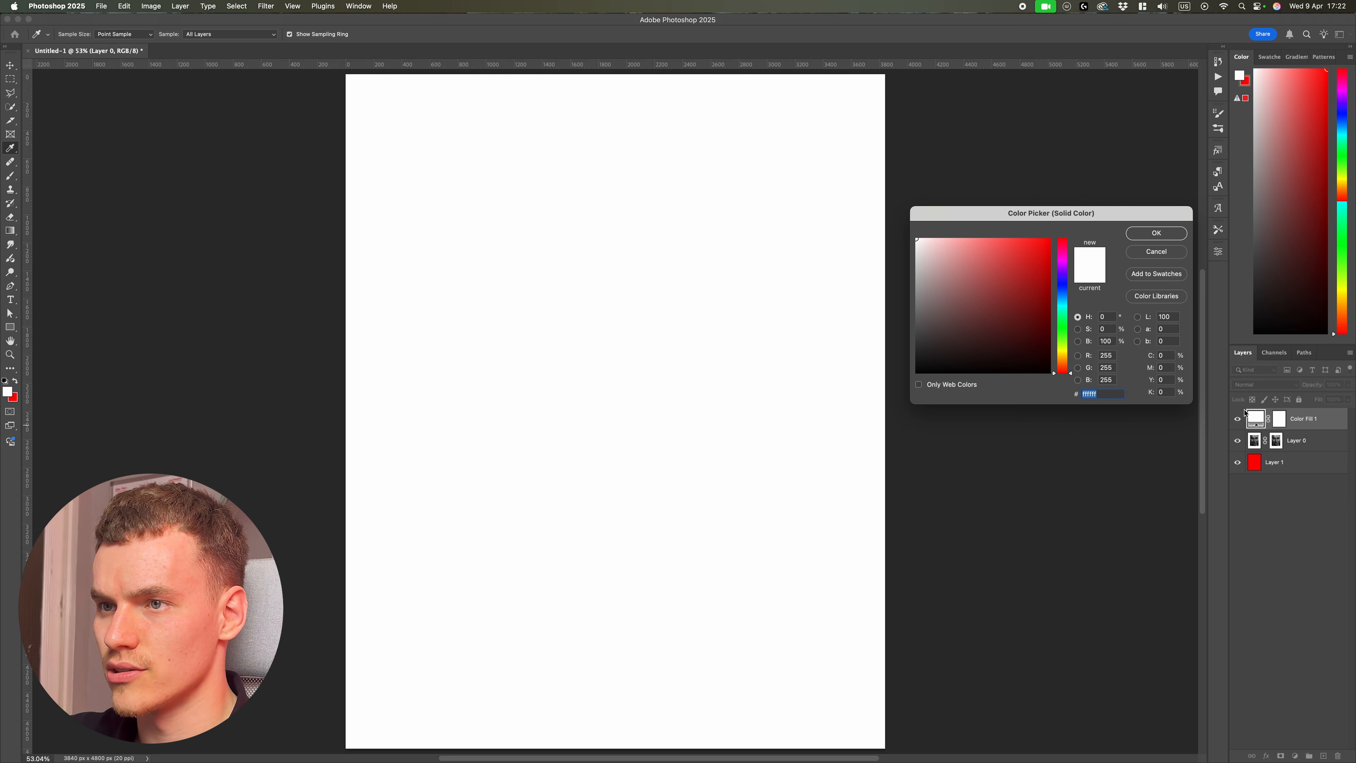
{"action": "left_click", "coordinate": [1053, 313]}
{"action": "left_click", "coordinate": [1048, 248]}
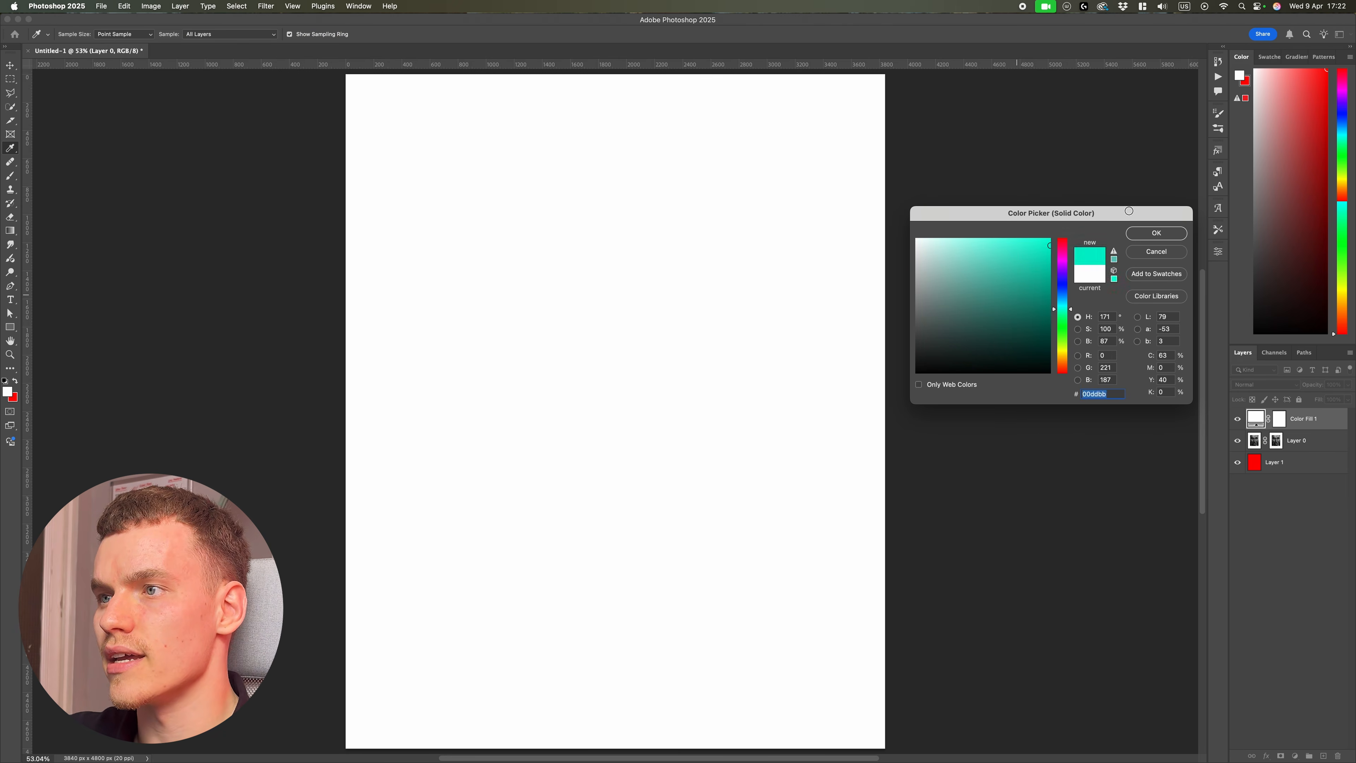
{"action": "left_click", "coordinate": [1156, 233]}
Step: Fill Layer 1 with black and reset the default colors
{"action": "left_click", "coordinate": [1288, 467]}
{"action": "key", "text": "x"}
{"action": "key", "text": "super+BackSpace"}
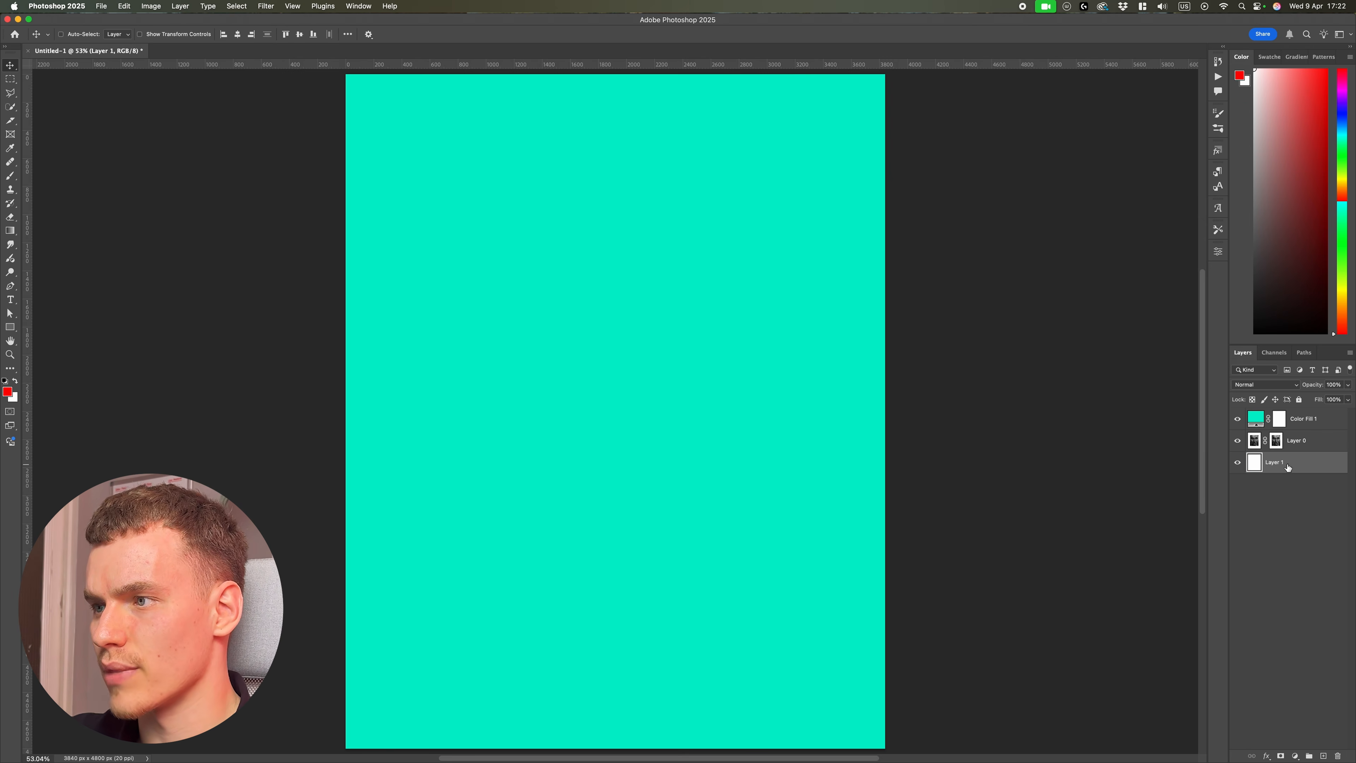
{"action": "key", "text": "d"}
Step: Change the blend mode of the Color Fill 1 layer so the turquoise tints the halftone dots
{"action": "left_click", "coordinate": [1308, 419]}
{"action": "key", "text": "x"}
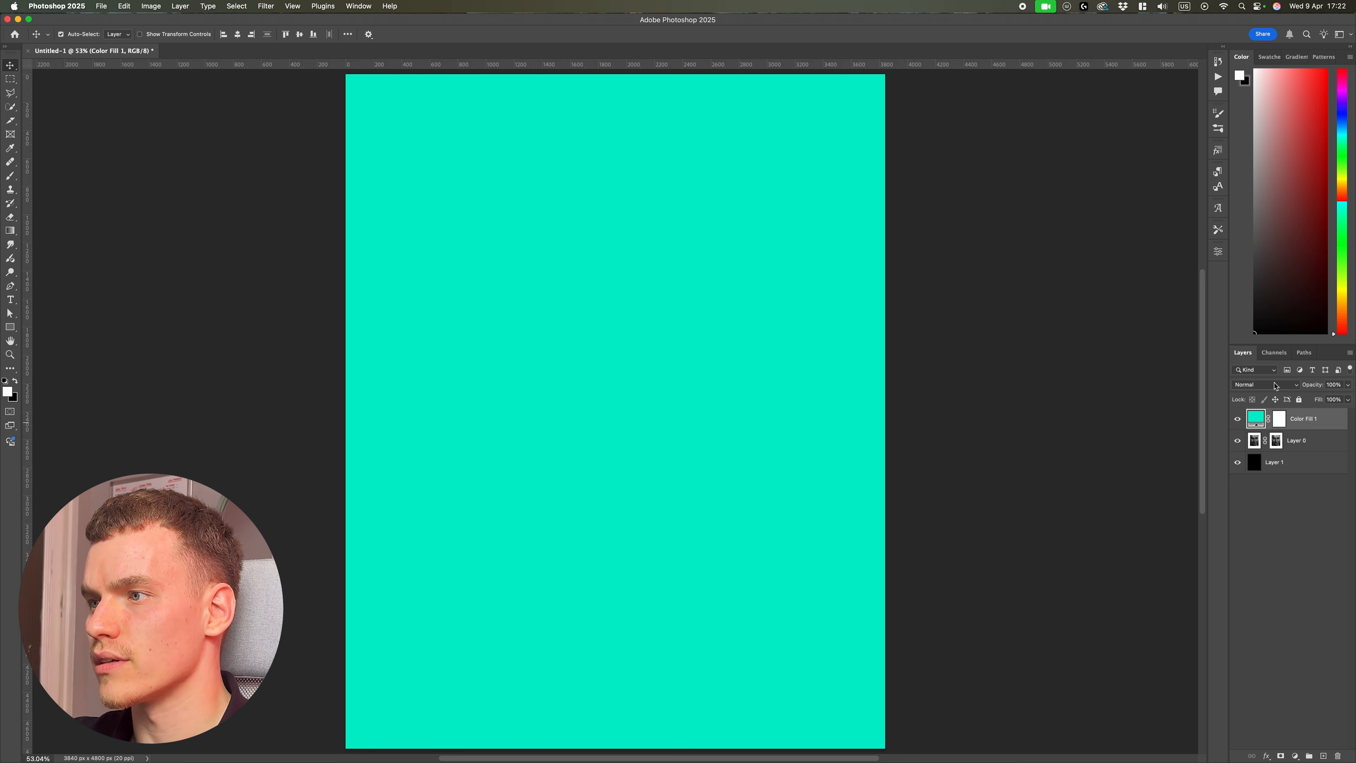
{"action": "left_click", "coordinate": [1265, 385]}
{"action": "left_click", "coordinate": [1268, 414]}
Step: Zoom in and out to inspect the turquoise halftone dots over the black background
{"action": "scroll", "coordinate": [797, 291], "scroll_direction": "up", "scroll_amount": 5}
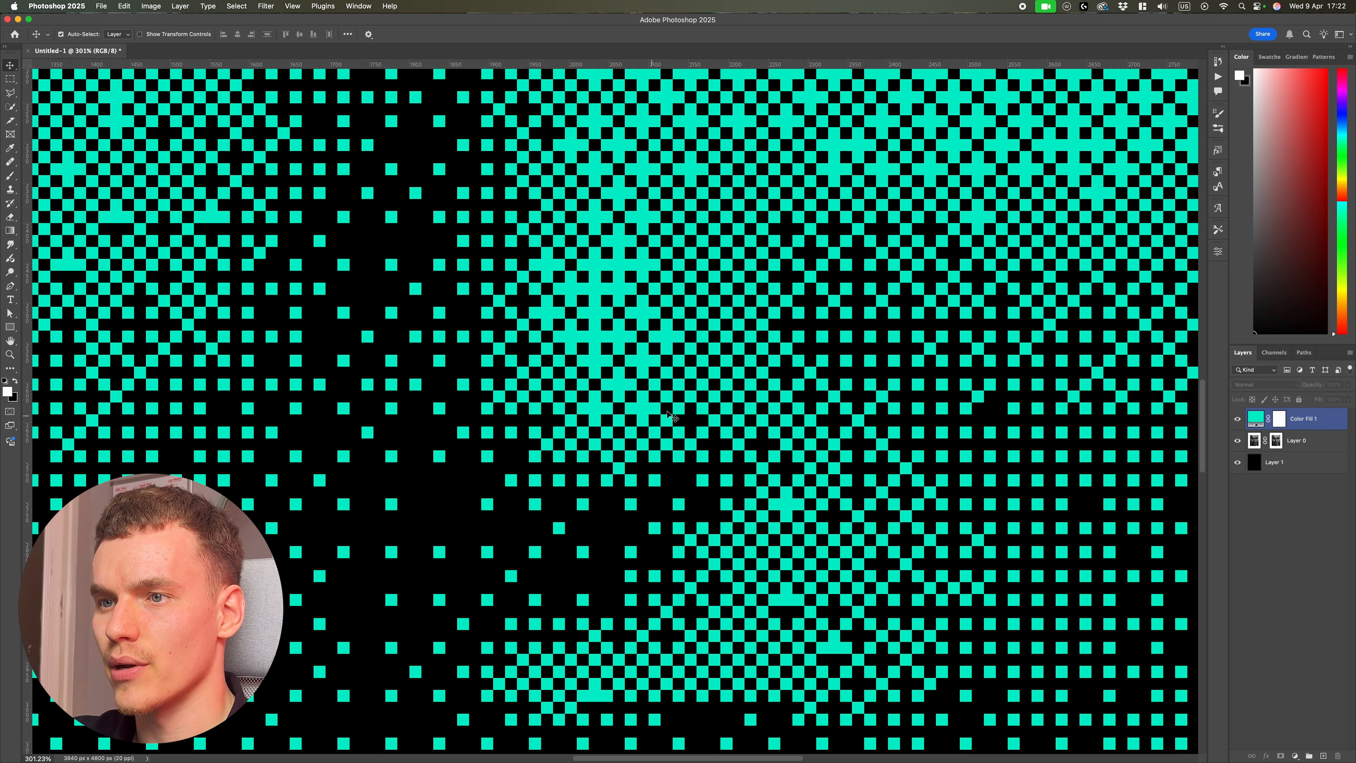
{"action": "scroll", "coordinate": [797, 291], "scroll_direction": "down", "scroll_amount": 5}
{"action": "scroll", "coordinate": [798, 291], "scroll_direction": "down", "scroll_amount": 5}
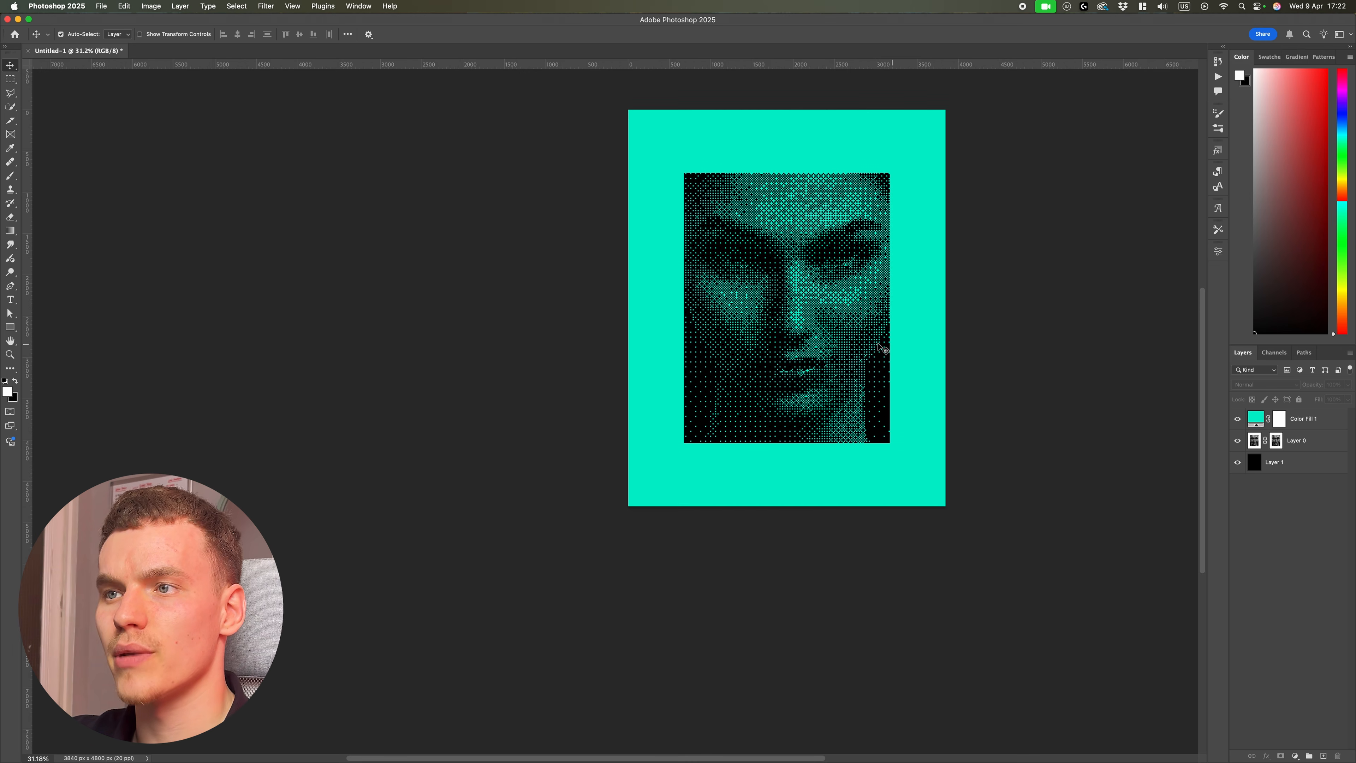
{"action": "scroll", "coordinate": [941, 351], "scroll_direction": "right", "scroll_amount": 3}
{"action": "key", "text": "super+0"}
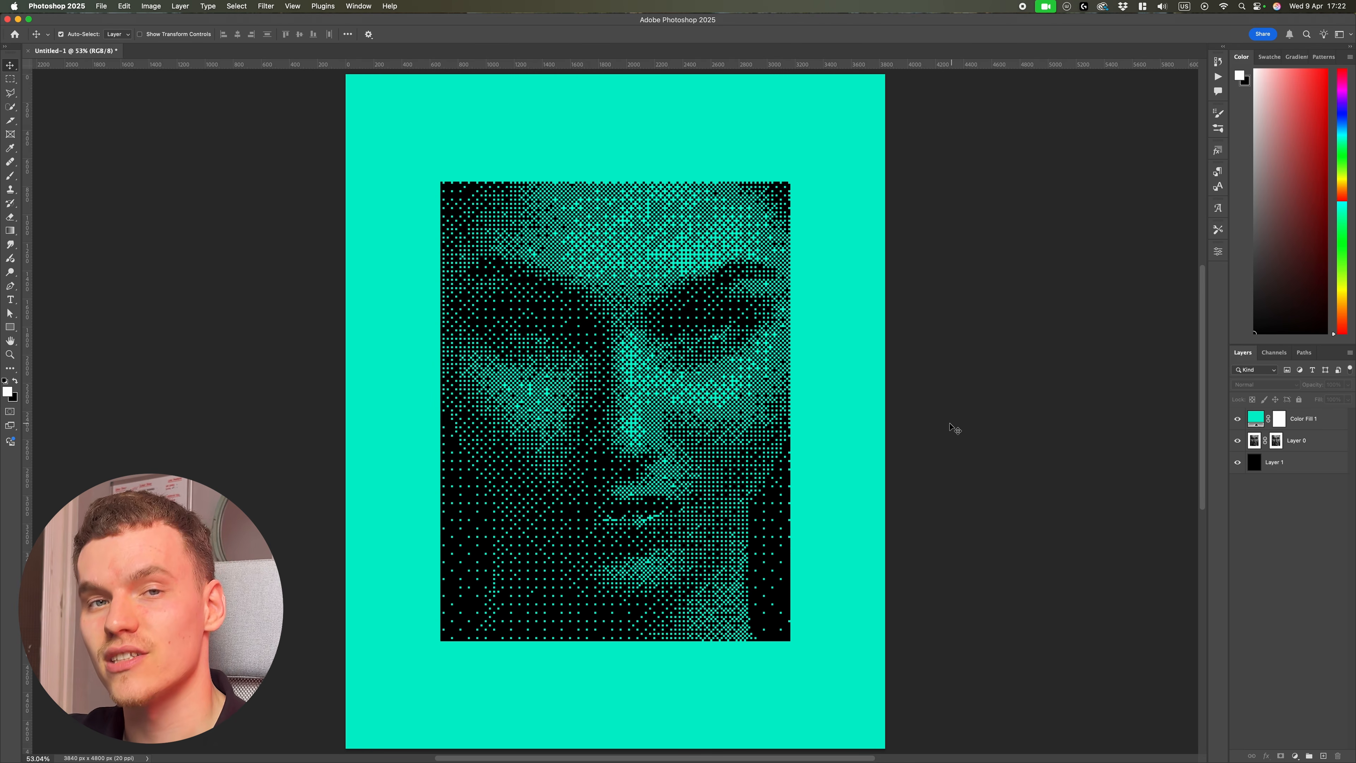
{"action": "scroll", "coordinate": [769, 442], "scroll_direction": "up", "scroll_amount": 3}
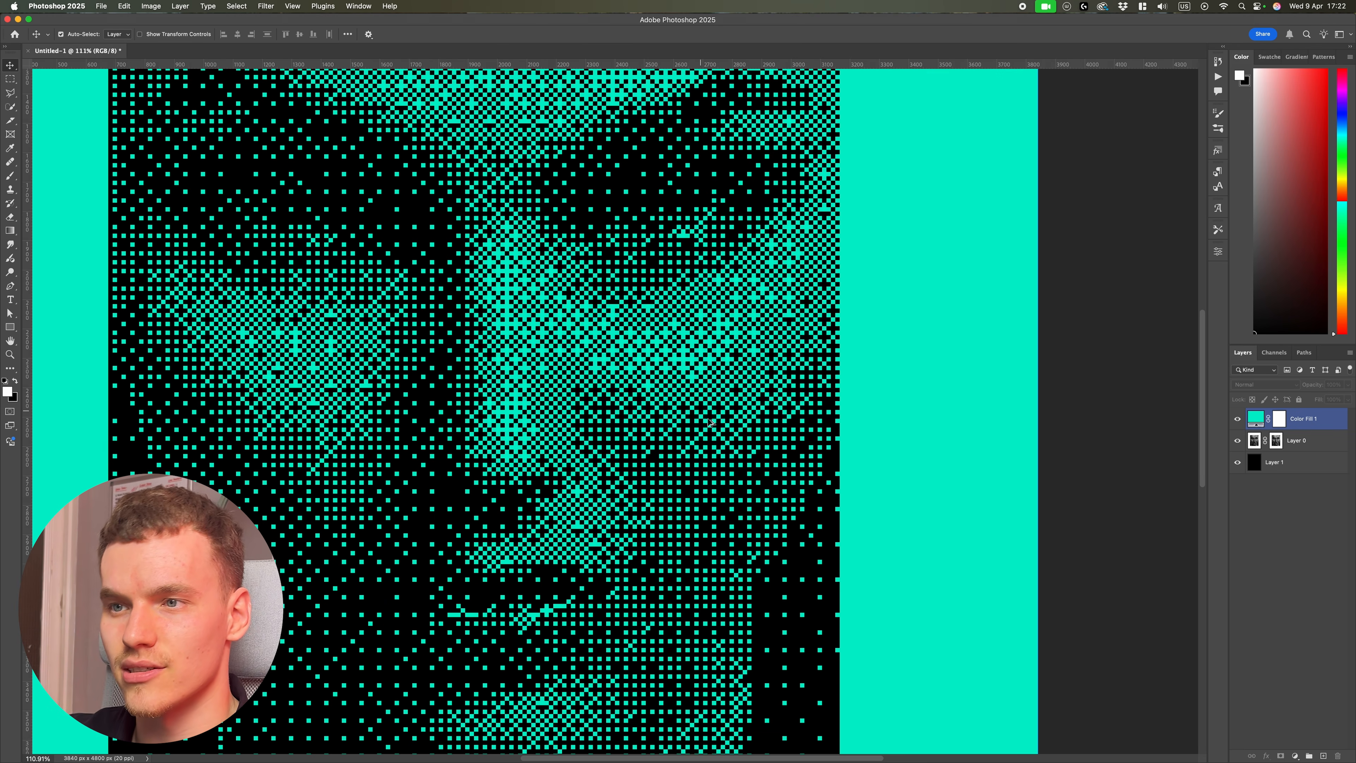
{"action": "scroll", "coordinate": [727, 424], "scroll_direction": "up", "scroll_amount": 3}
{"action": "scroll", "coordinate": [822, 383], "scroll_direction": "down", "scroll_amount": 3}
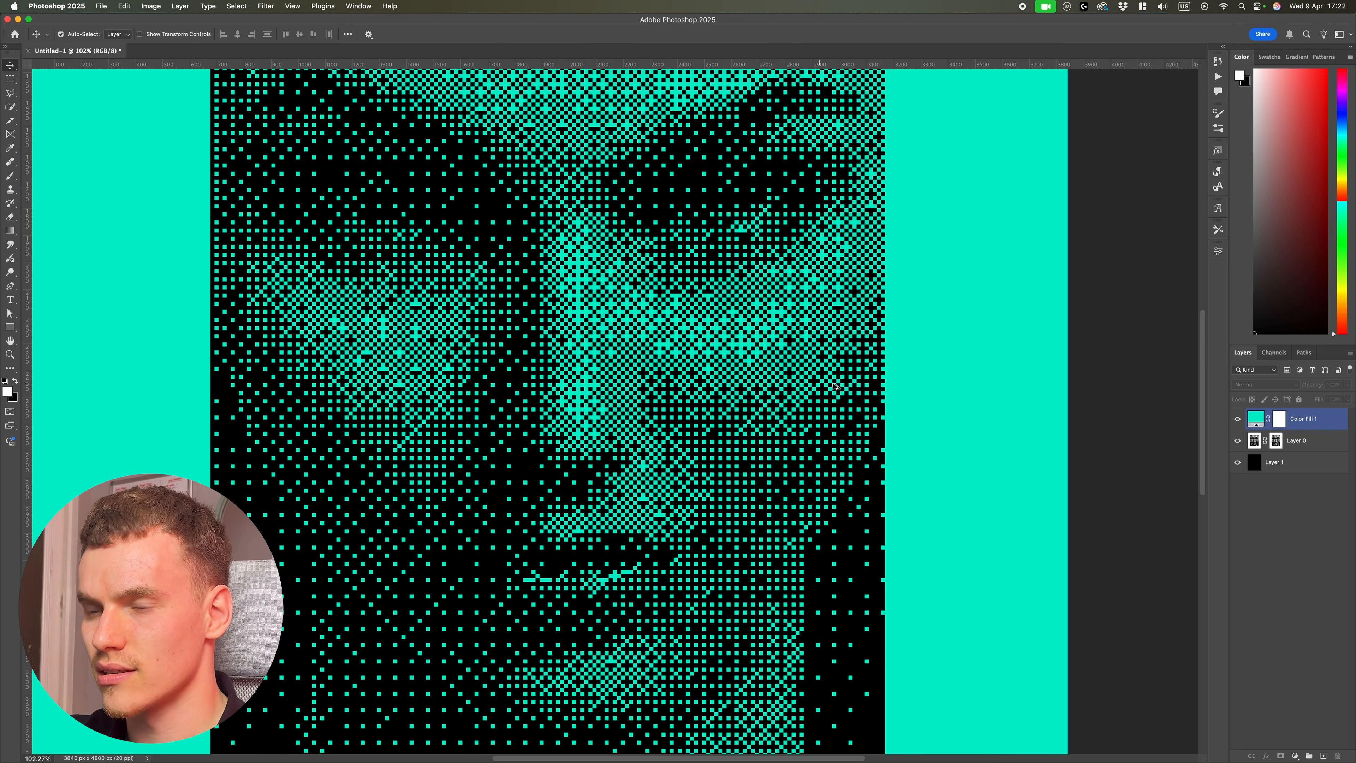
{"action": "scroll", "coordinate": [833, 391], "scroll_direction": "down", "scroll_amount": 2}
{"action": "scroll", "coordinate": [944, 380], "scroll_direction": "down", "scroll_amount": 2}
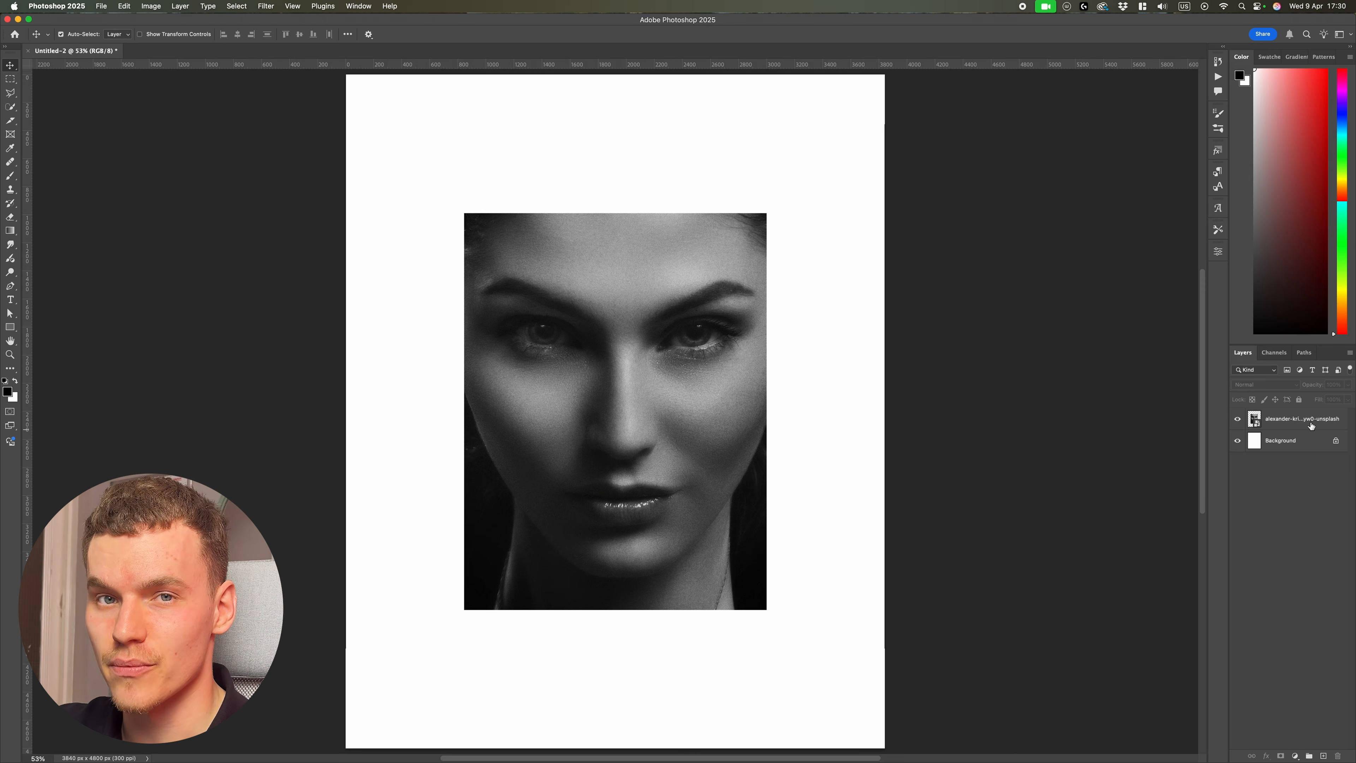
Step: Open the Filter Gallery for the photo layer and choose the Halftone Pattern sketch filter
{"action": "left_click", "coordinate": [1294, 416]}
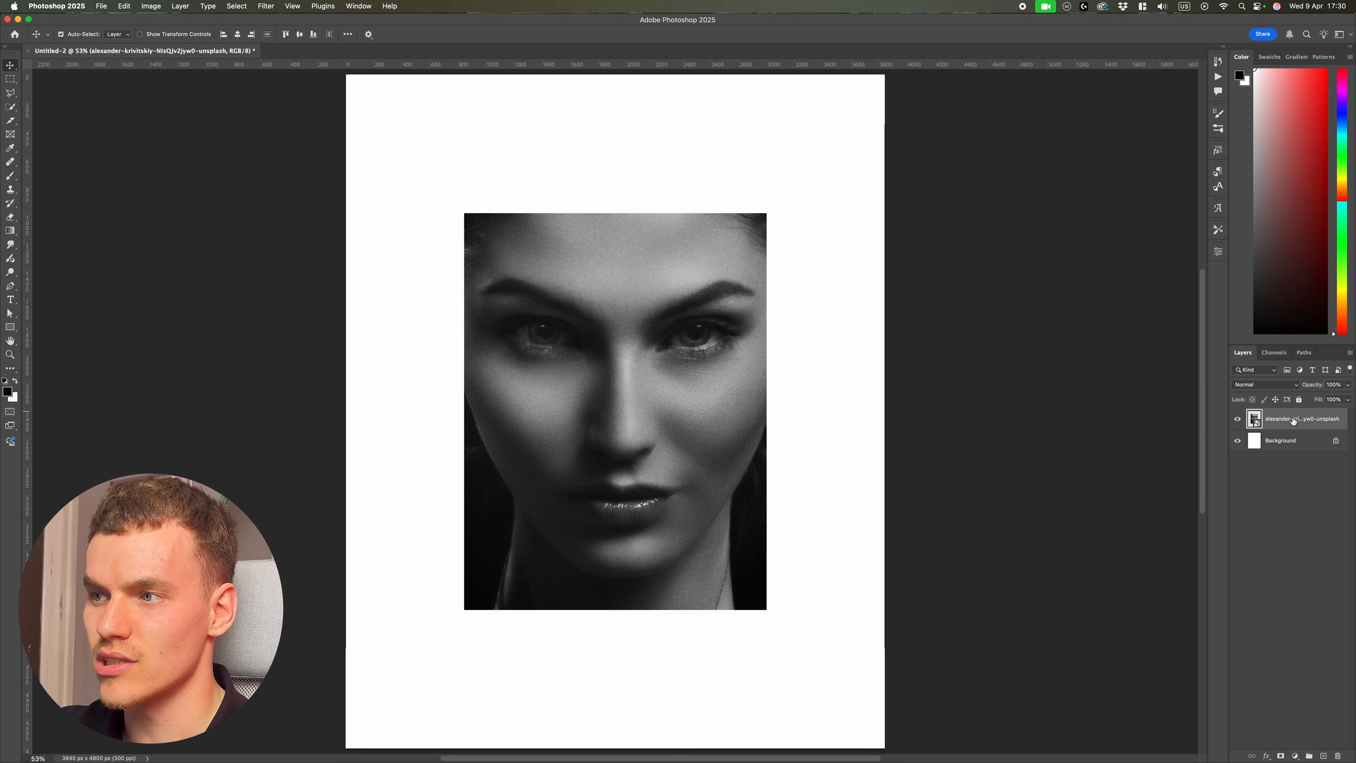
{"action": "left_click", "coordinate": [261, 7]}
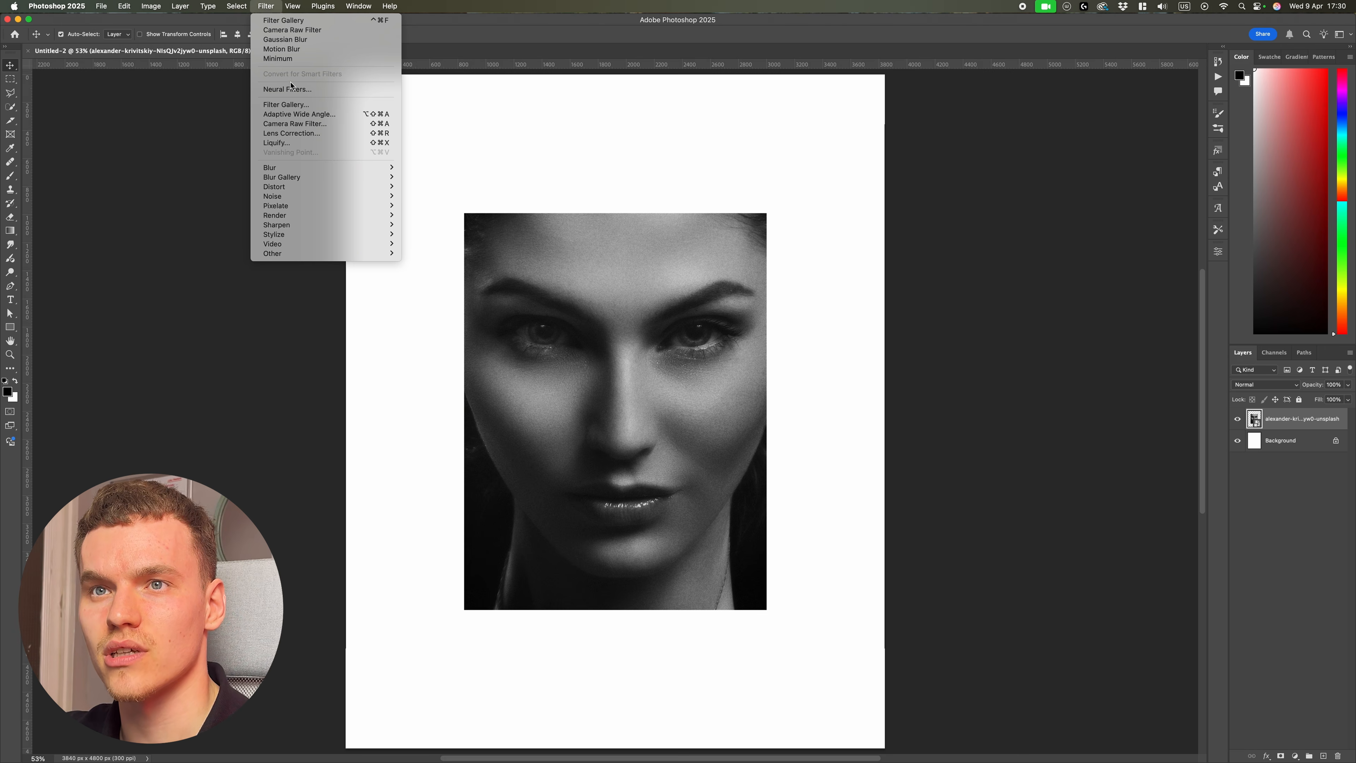
{"action": "left_click", "coordinate": [296, 109]}
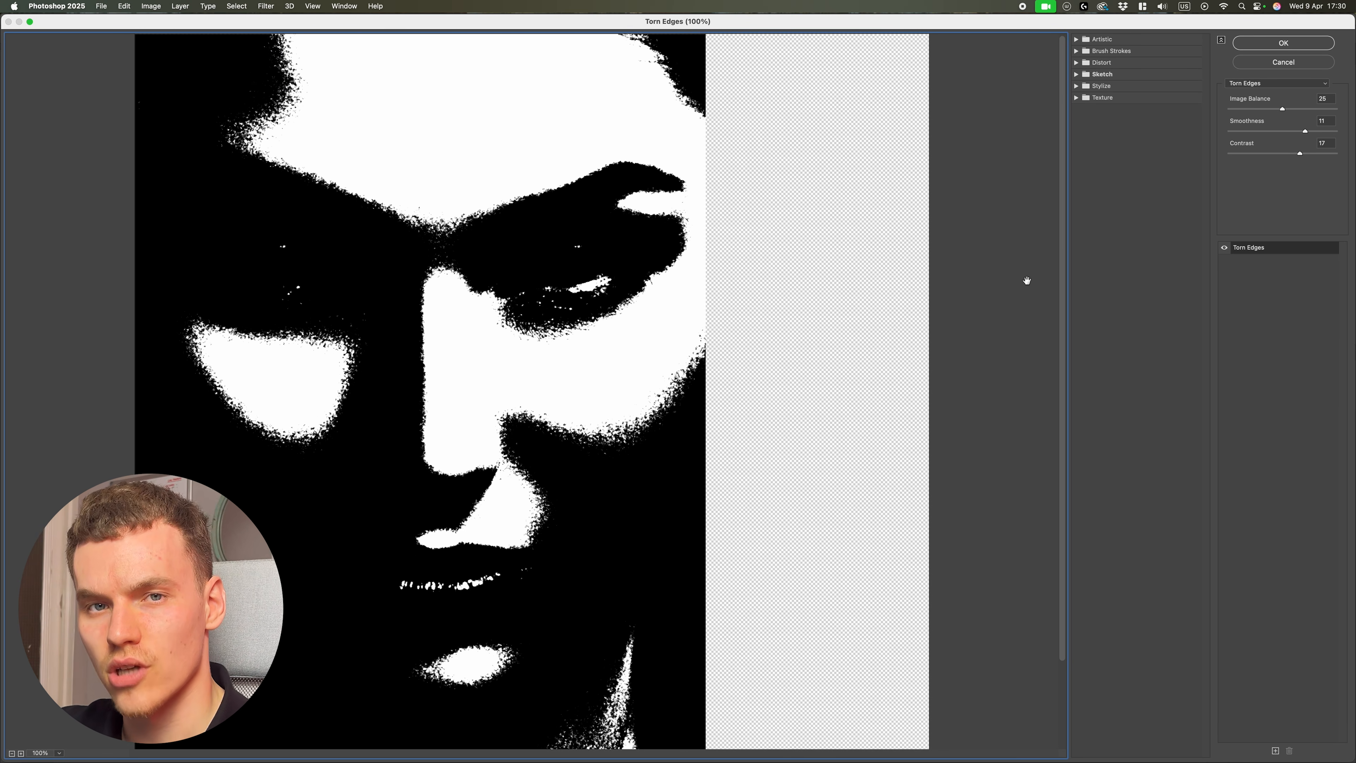
{"action": "left_click", "coordinate": [1074, 75]}
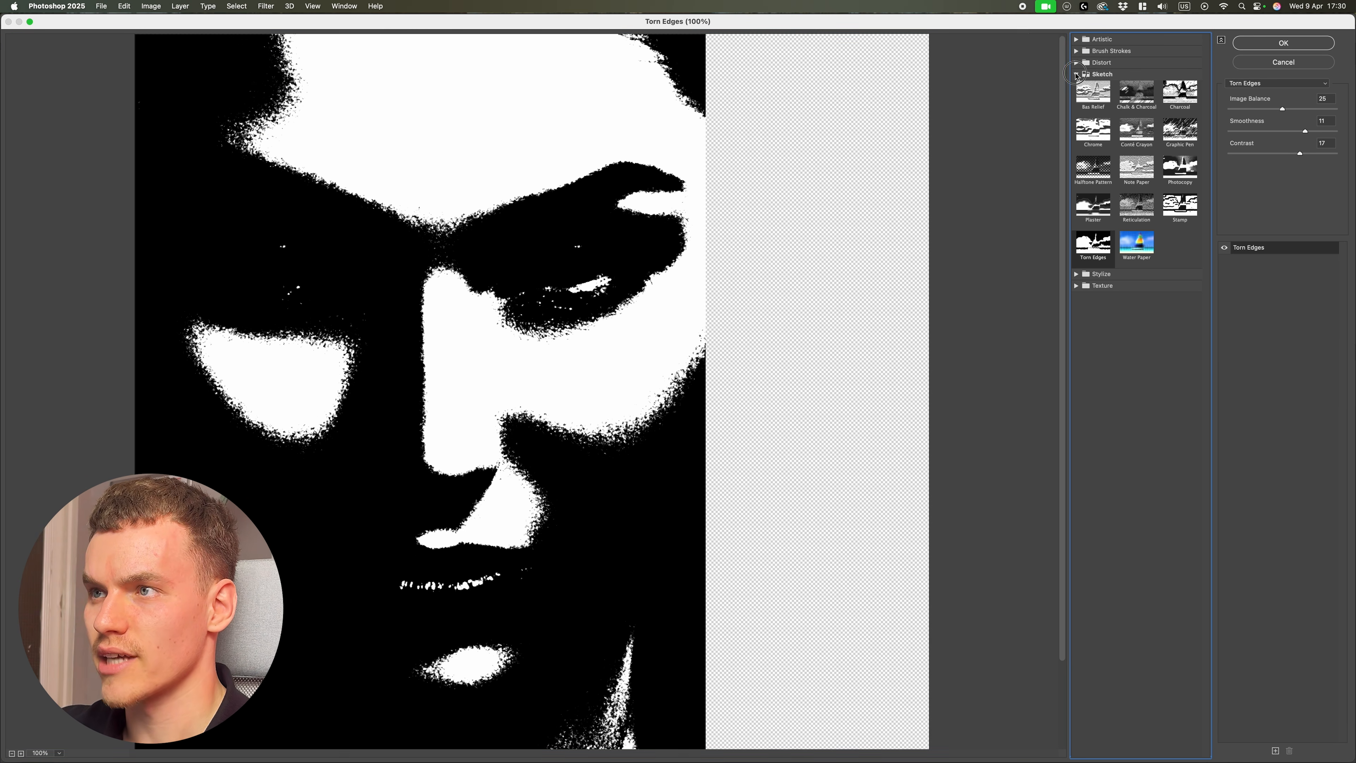
{"action": "left_click", "coordinate": [1098, 180]}
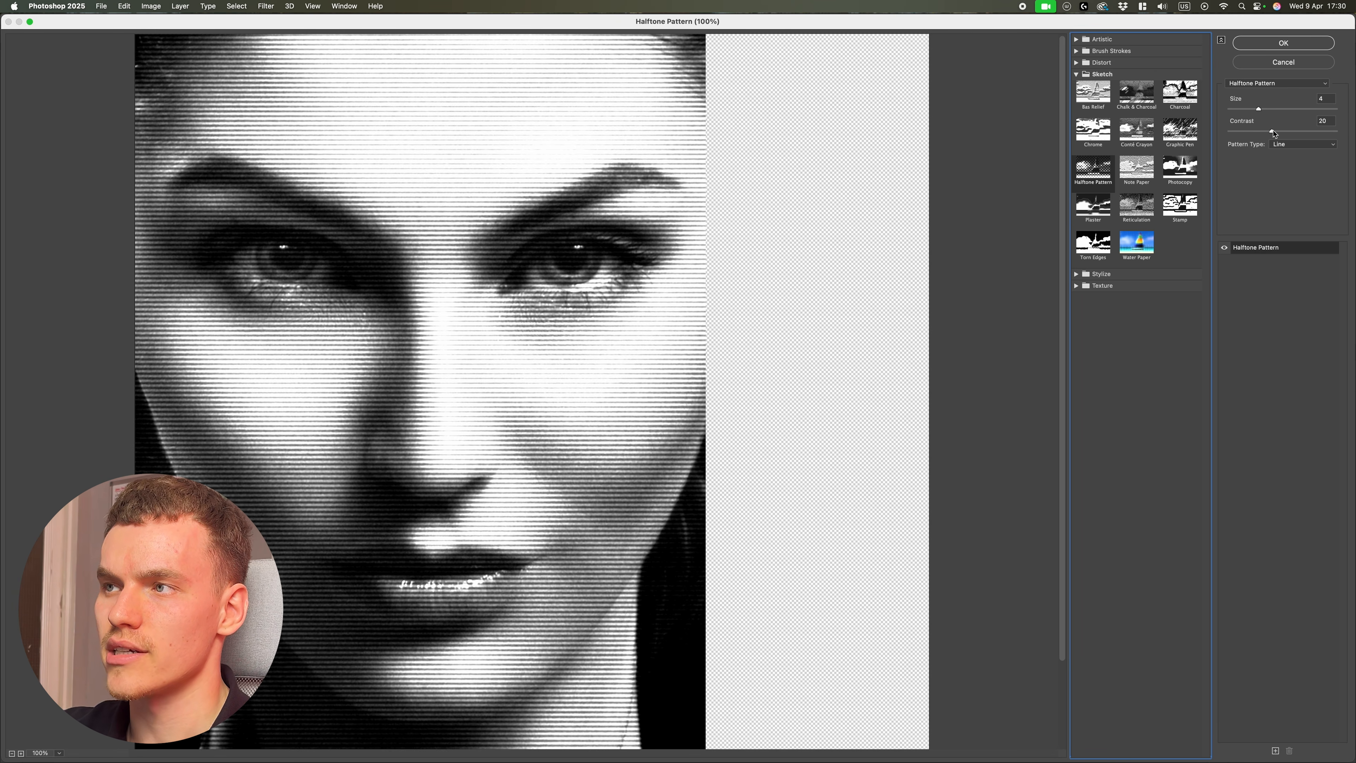
Step: Set the halftone Size to 5 and Contrast to 24 with the Line pattern type
{"action": "left_click", "coordinate": [1298, 145]}
{"action": "left_click", "coordinate": [1298, 145]}
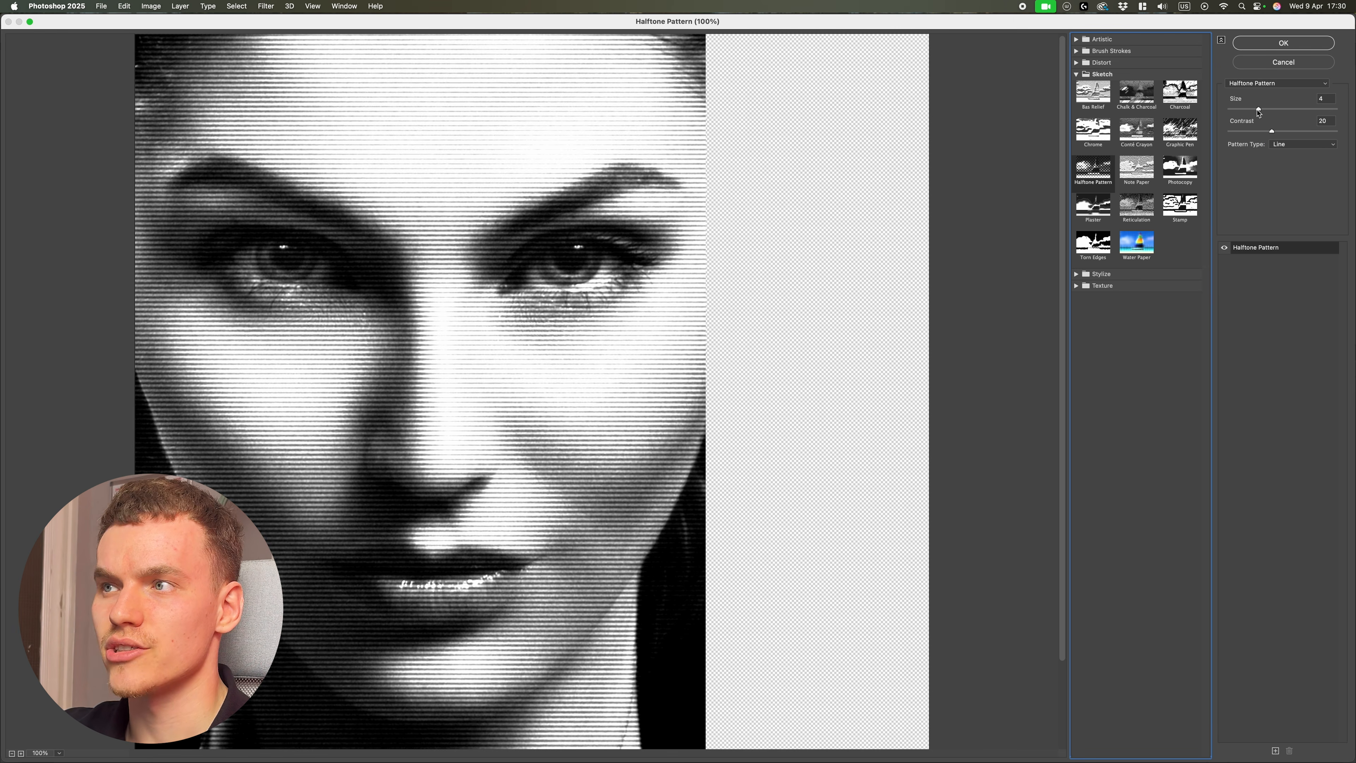
{"action": "mouse_move", "coordinate": [1259, 111]}
{"action": "left_mouse_down"}
{"action": "mouse_move", "coordinate": [1305, 132]}
{"action": "mouse_move", "coordinate": [1270, 134]}
{"action": "left_mouse_up"}
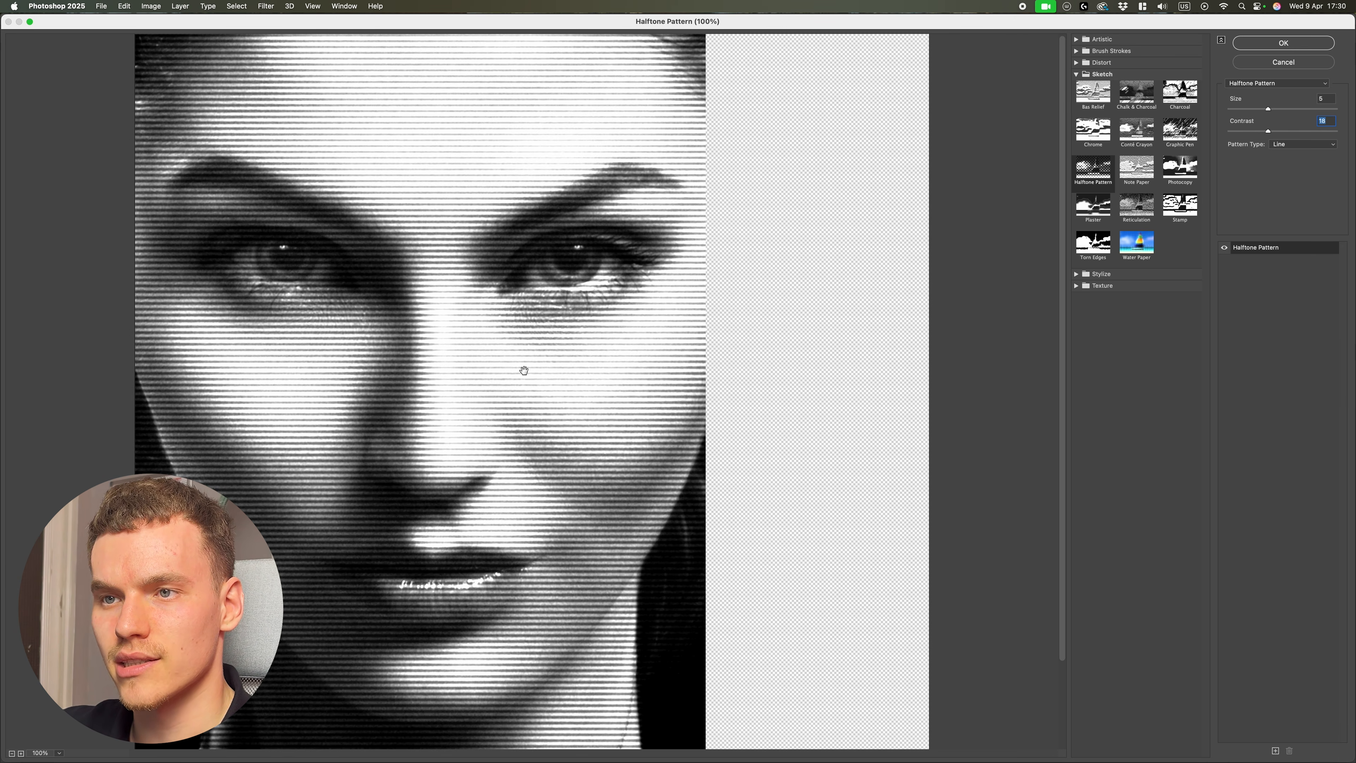
{"action": "left_click", "coordinate": [1292, 134]}
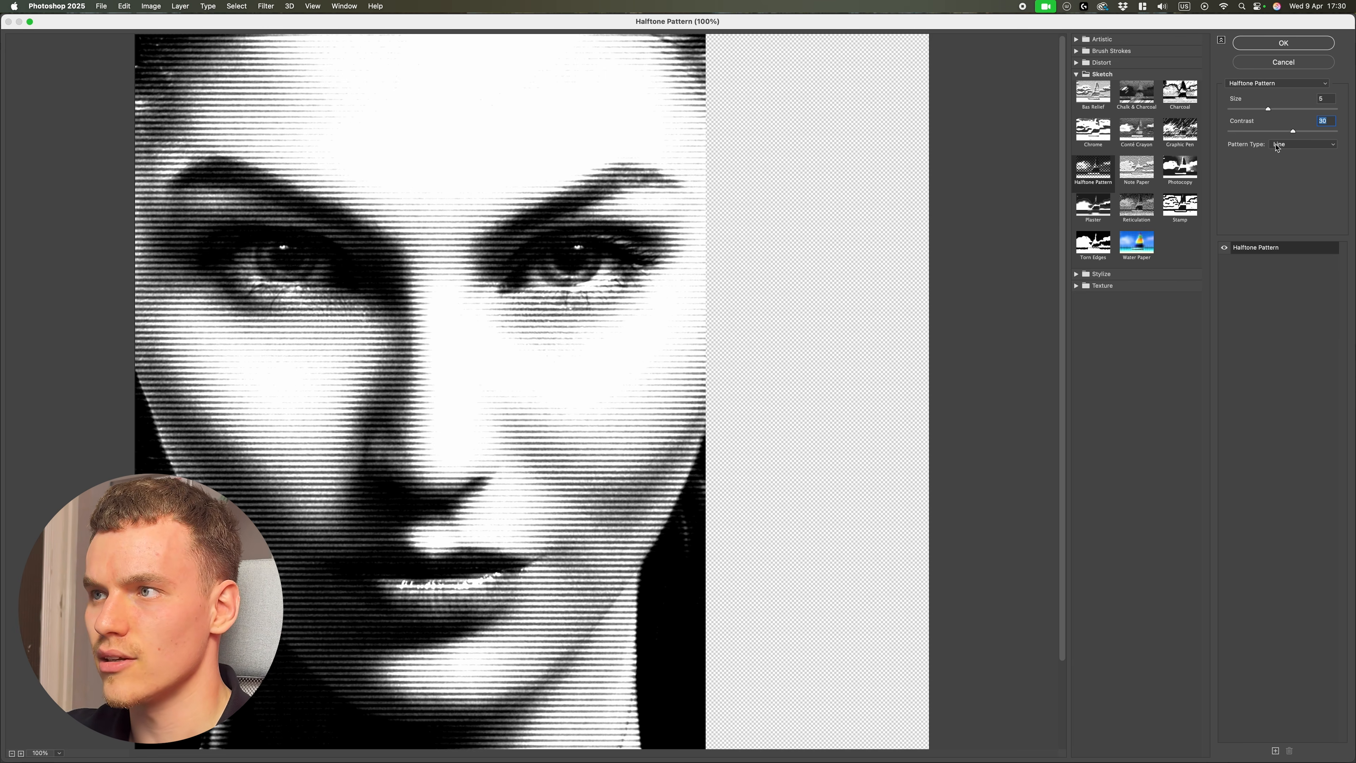
{"action": "left_click_drag", "start_coordinate": [1292, 132], "coordinate": [1282, 133]}
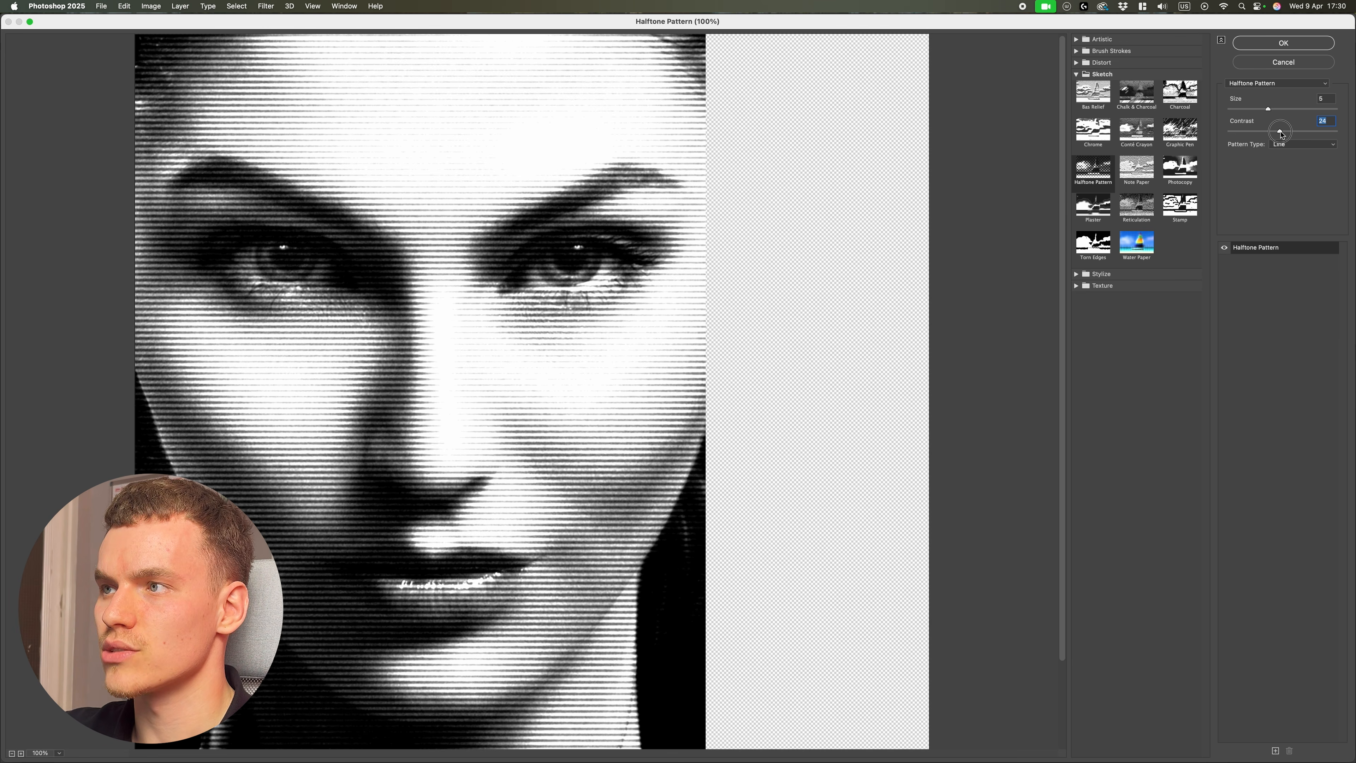
Step: Add a second Halftone Pattern effect, try the Circle pattern, return to Line, and set Size 4, Contrast 27
{"action": "left_click", "coordinate": [1275, 751]}
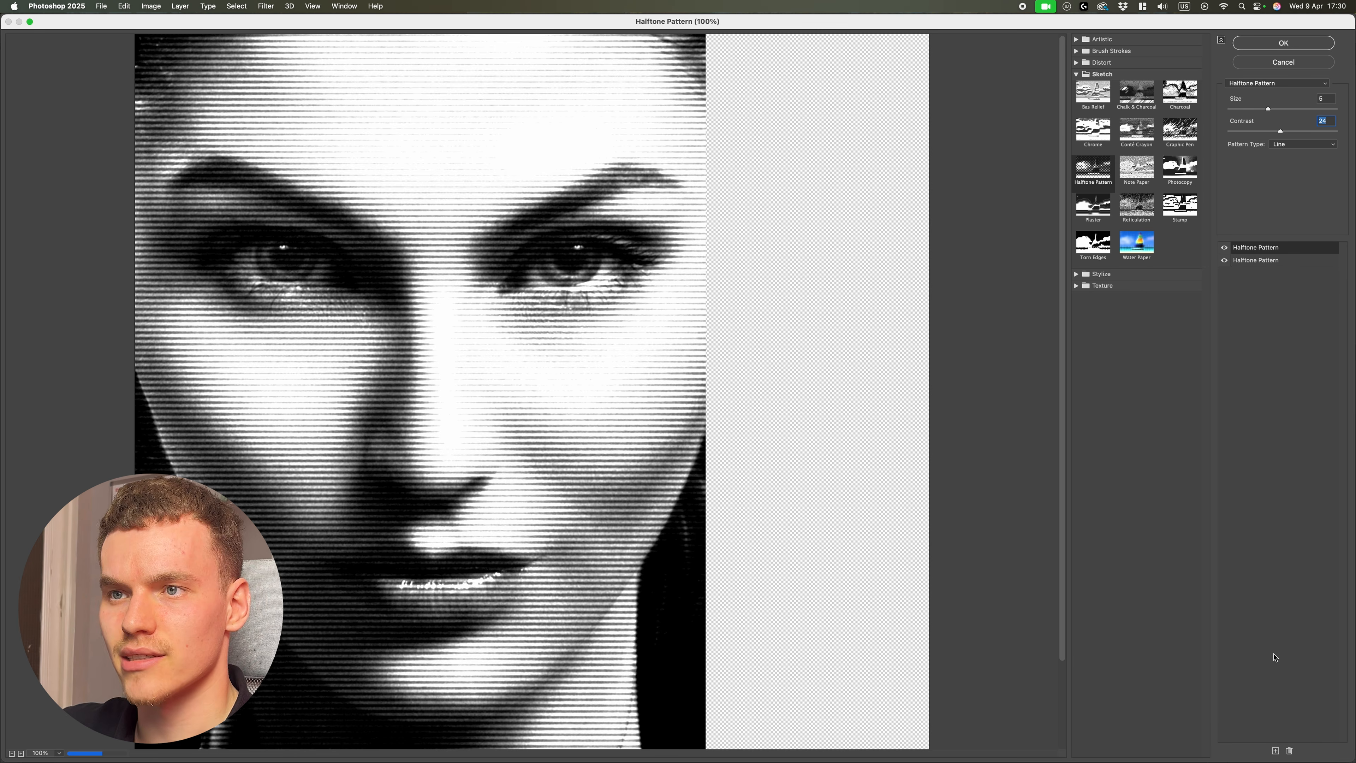
{"action": "left_click", "coordinate": [1303, 144]}
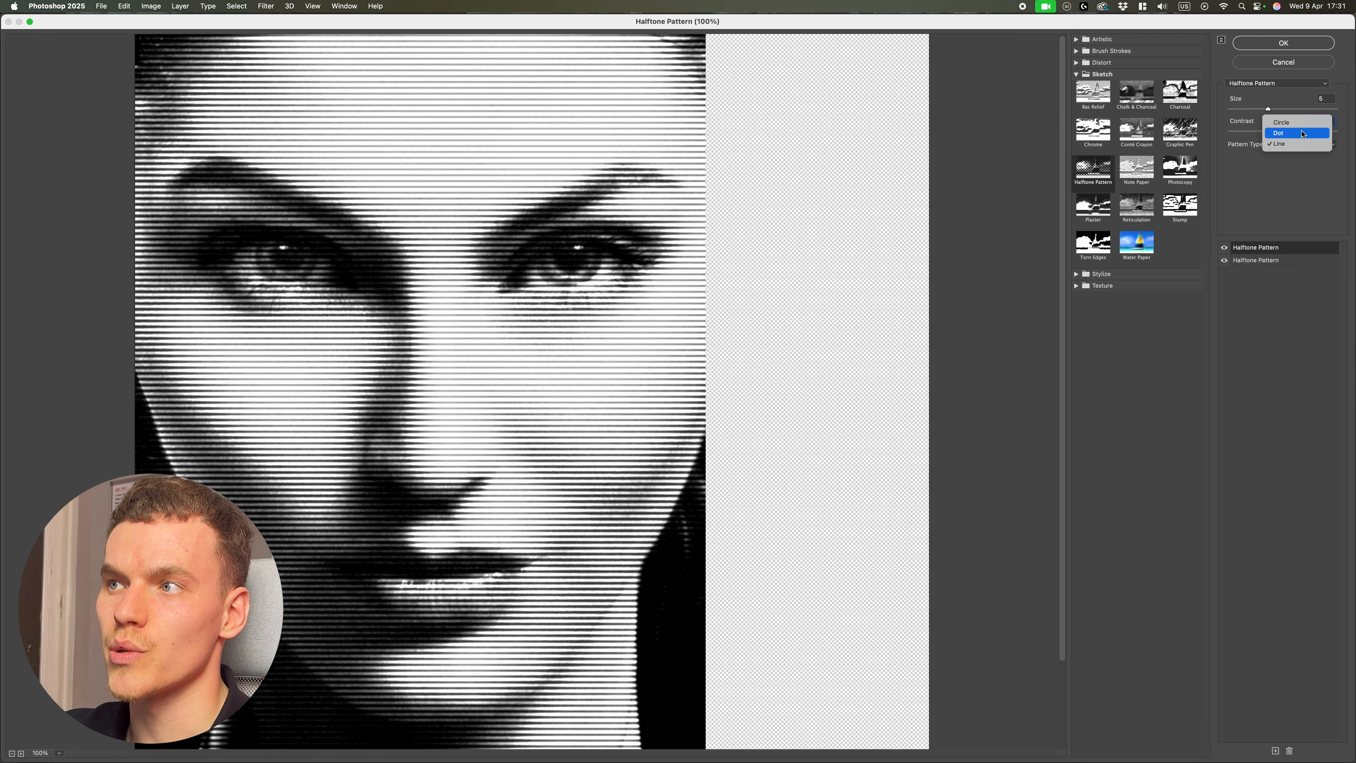
{"action": "left_click", "coordinate": [1302, 124]}
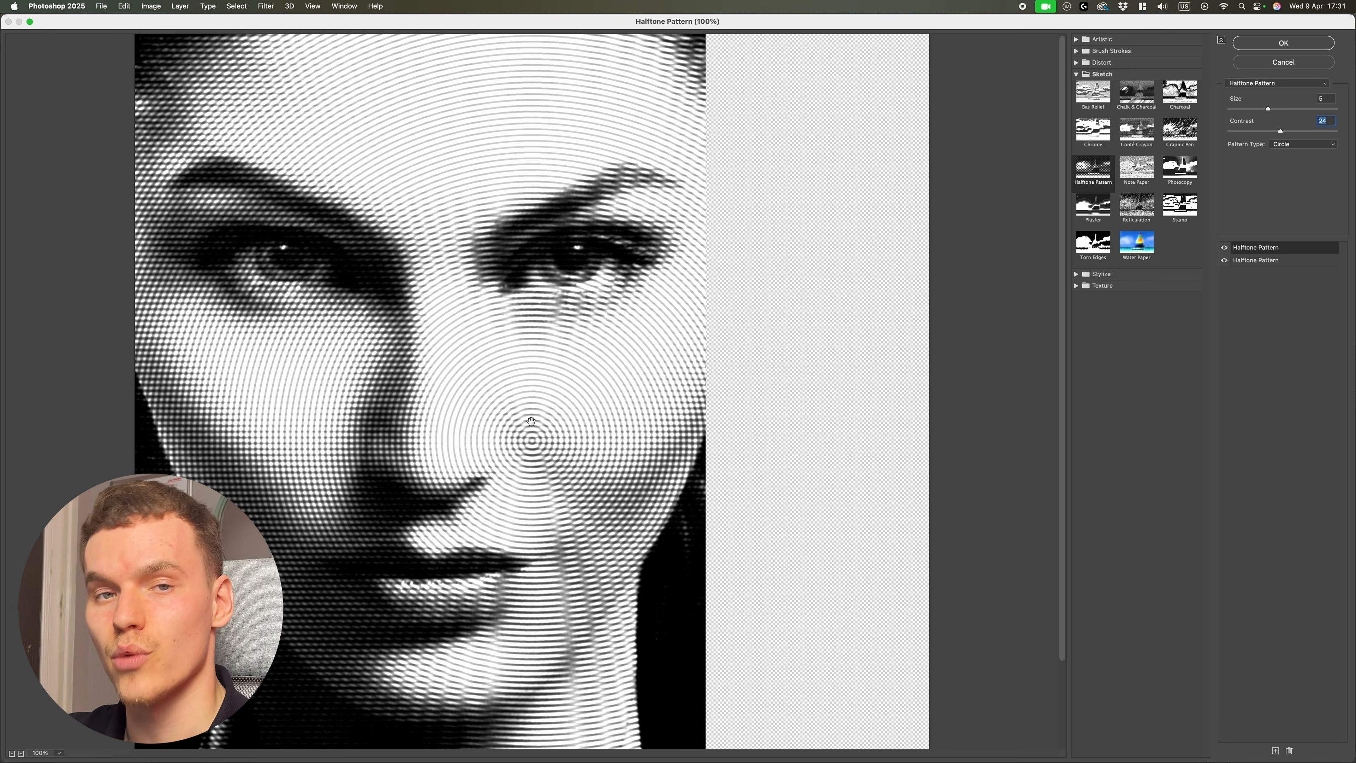
{"action": "left_click", "coordinate": [1304, 144]}
{"action": "left_click", "coordinate": [1303, 164]}
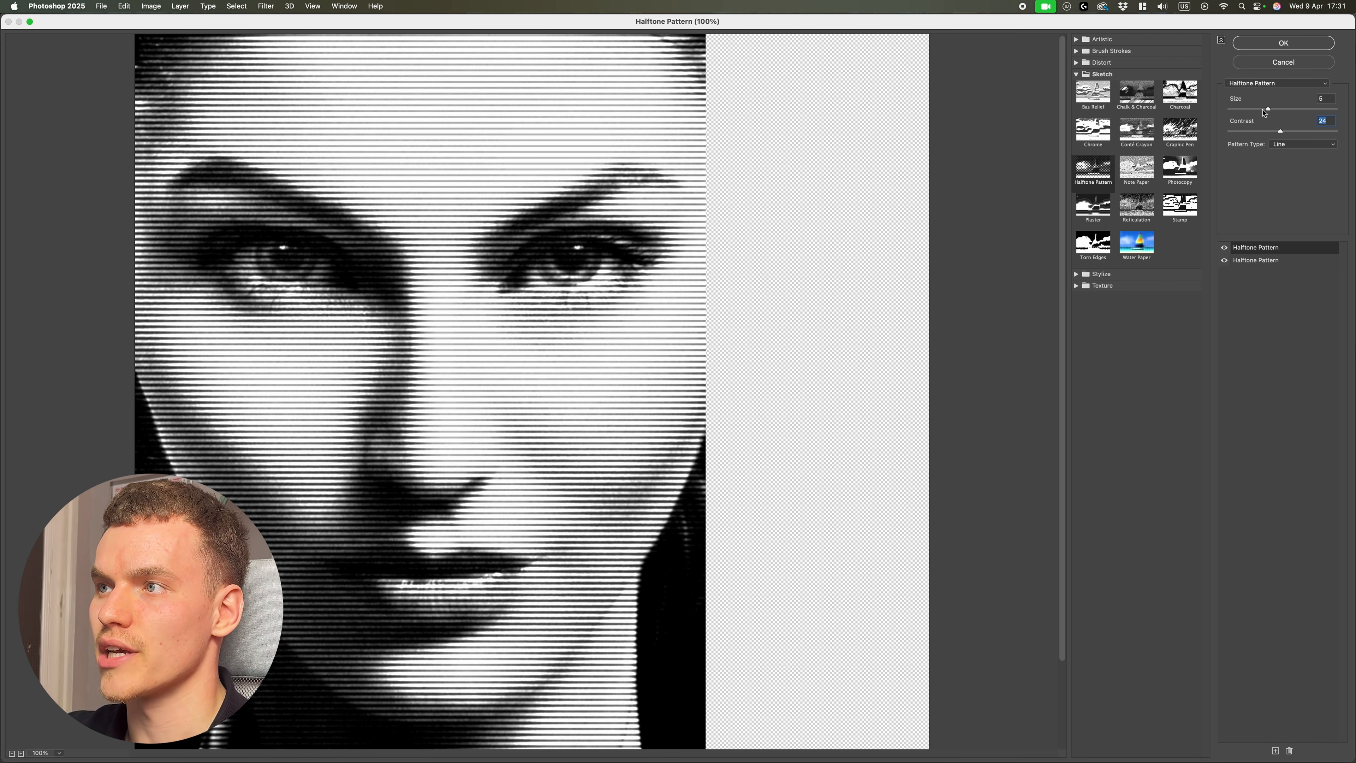
{"action": "left_click_drag", "start_coordinate": [1264, 112], "coordinate": [1288, 136]}
{"action": "left_click", "coordinate": [1290, 351]}
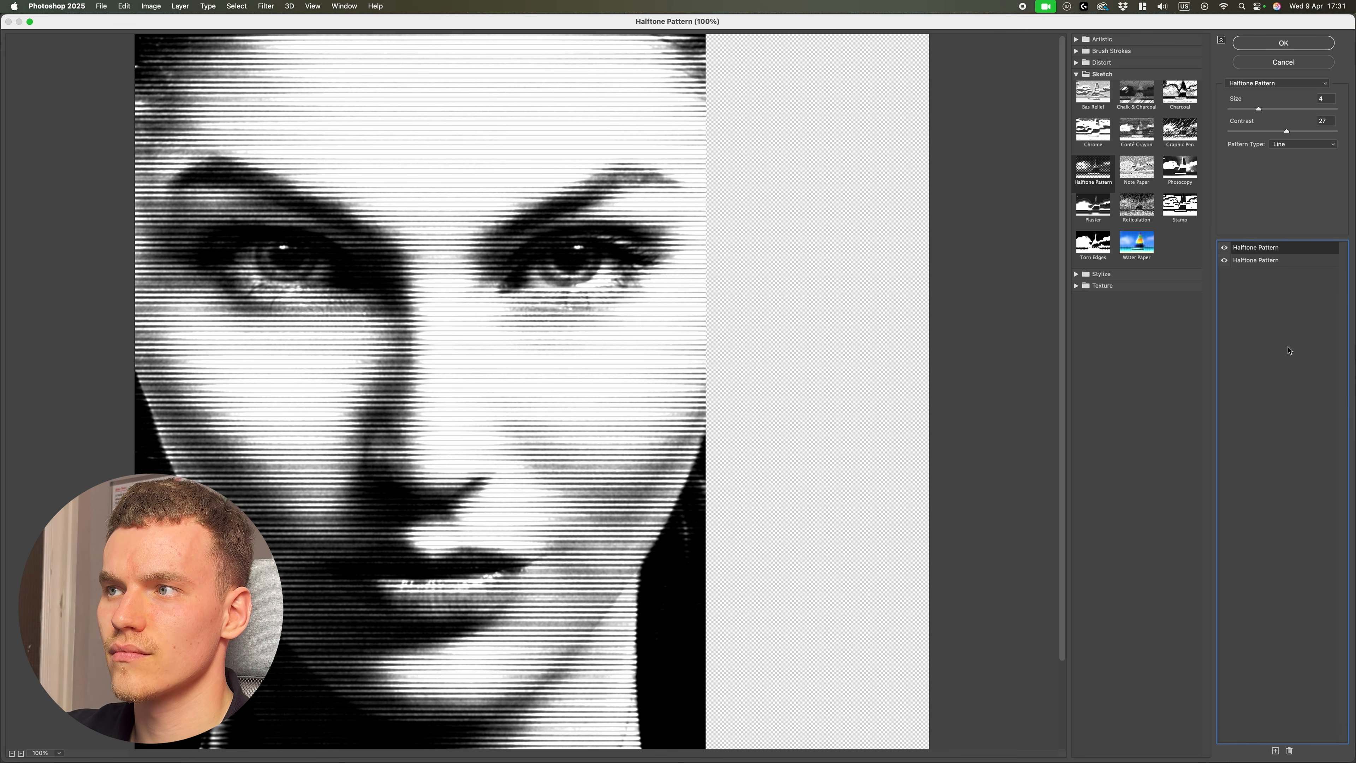
Step: Add a third effect set to the Grain texture filter and increase its Intensity
{"action": "left_click", "coordinate": [1276, 752]}
{"action": "left_click", "coordinate": [1077, 286]}
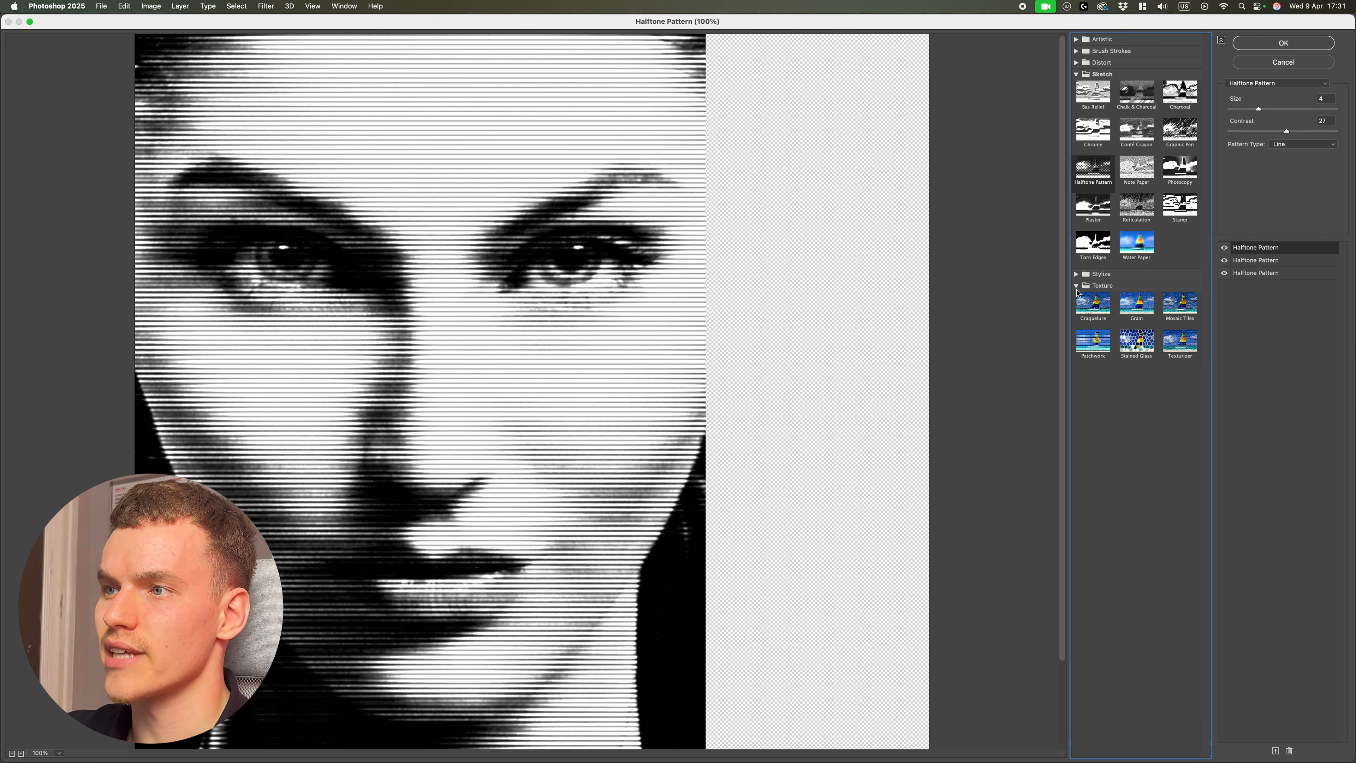
{"action": "left_click", "coordinate": [1135, 316]}
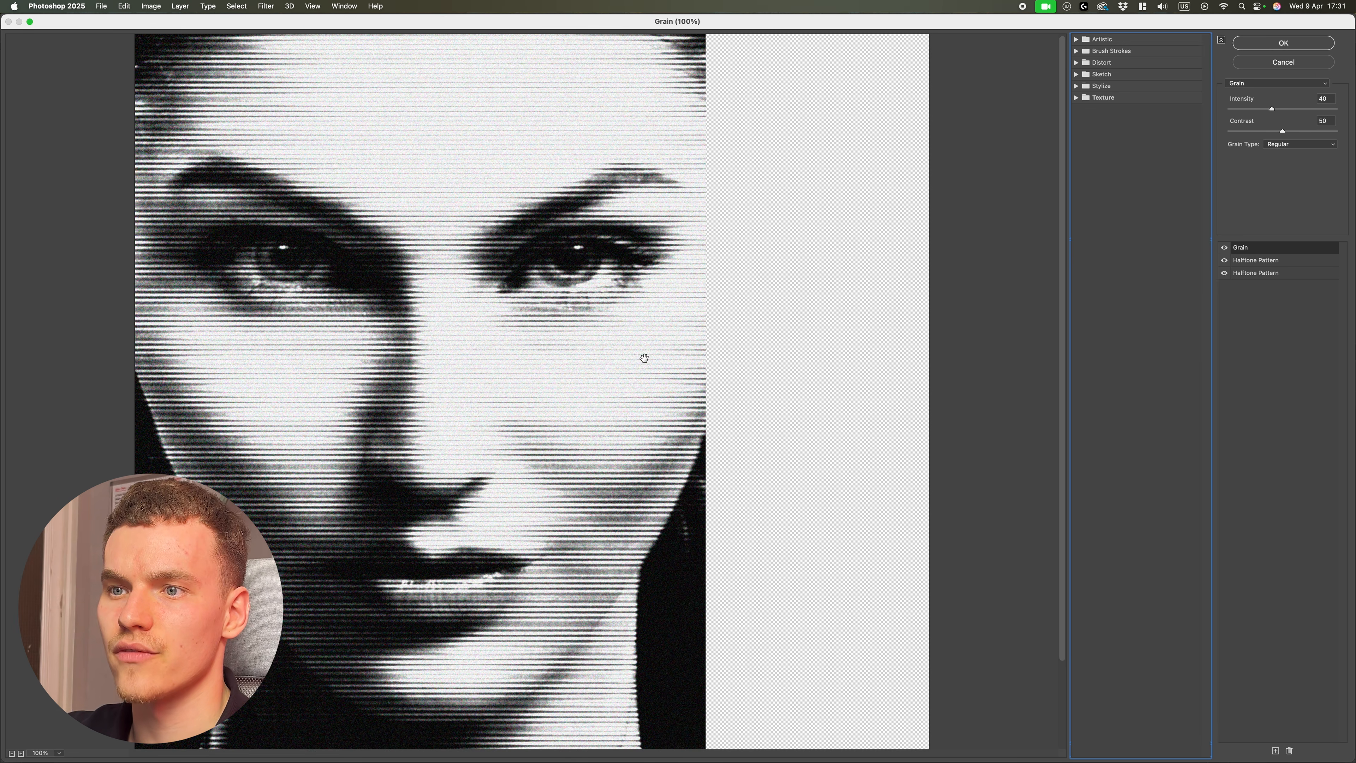
{"action": "left_click_drag", "start_coordinate": [1275, 112], "coordinate": [1283, 114]}
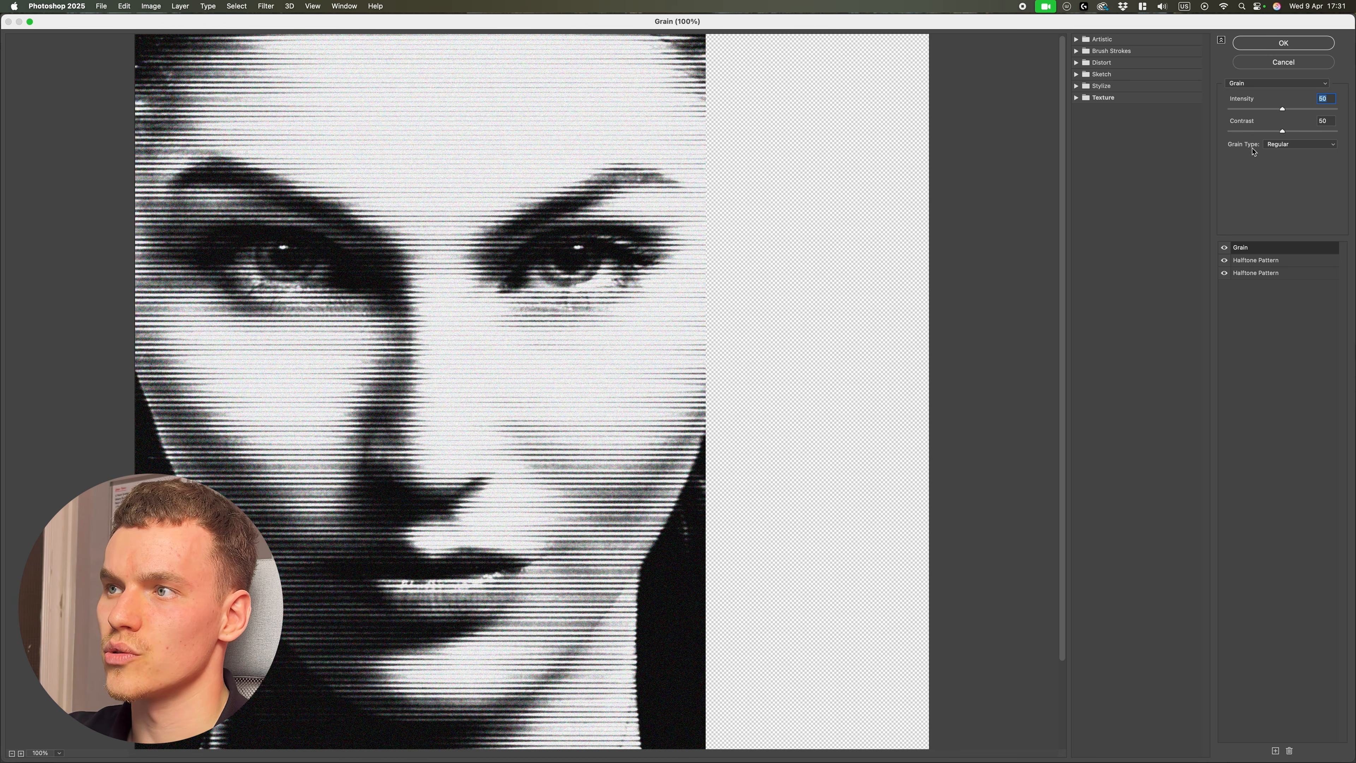
{"action": "left_click", "coordinate": [1298, 144]}
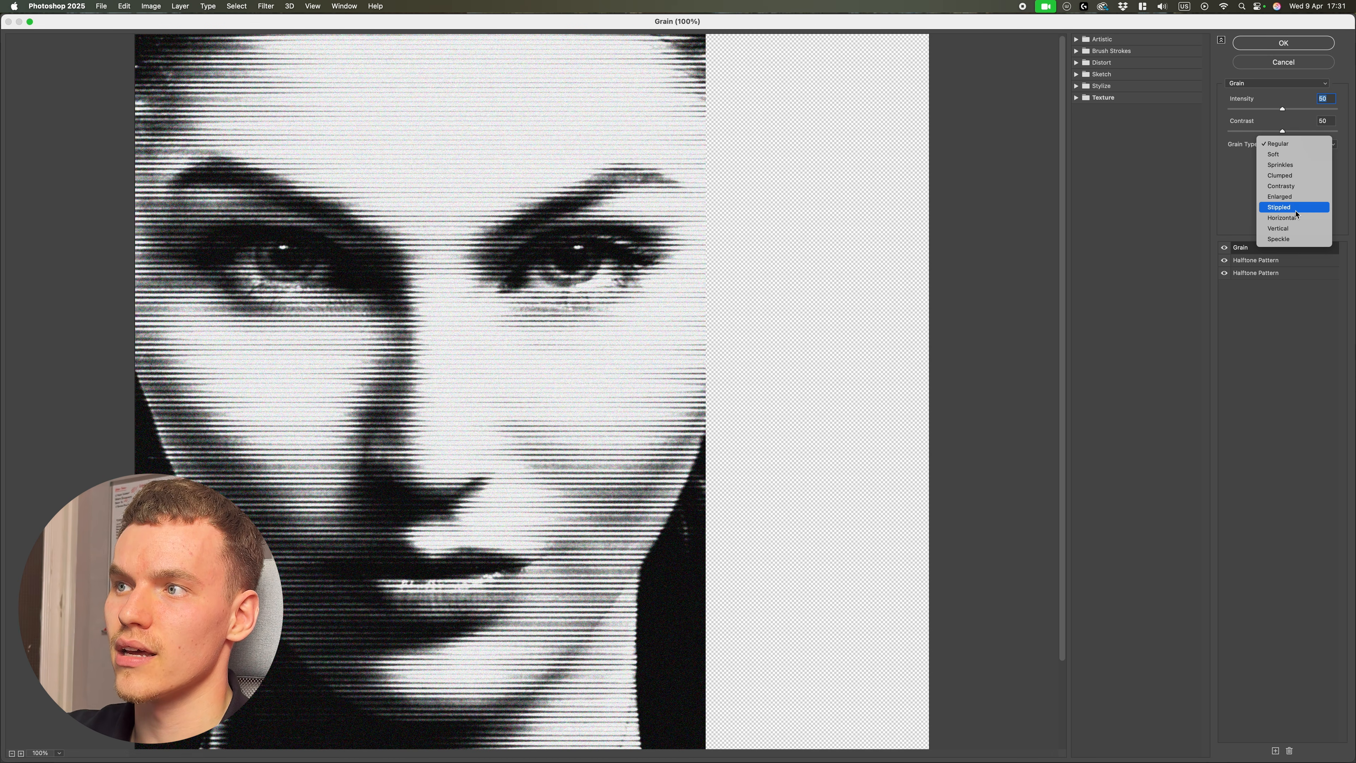
{"action": "left_click", "coordinate": [1298, 144]}
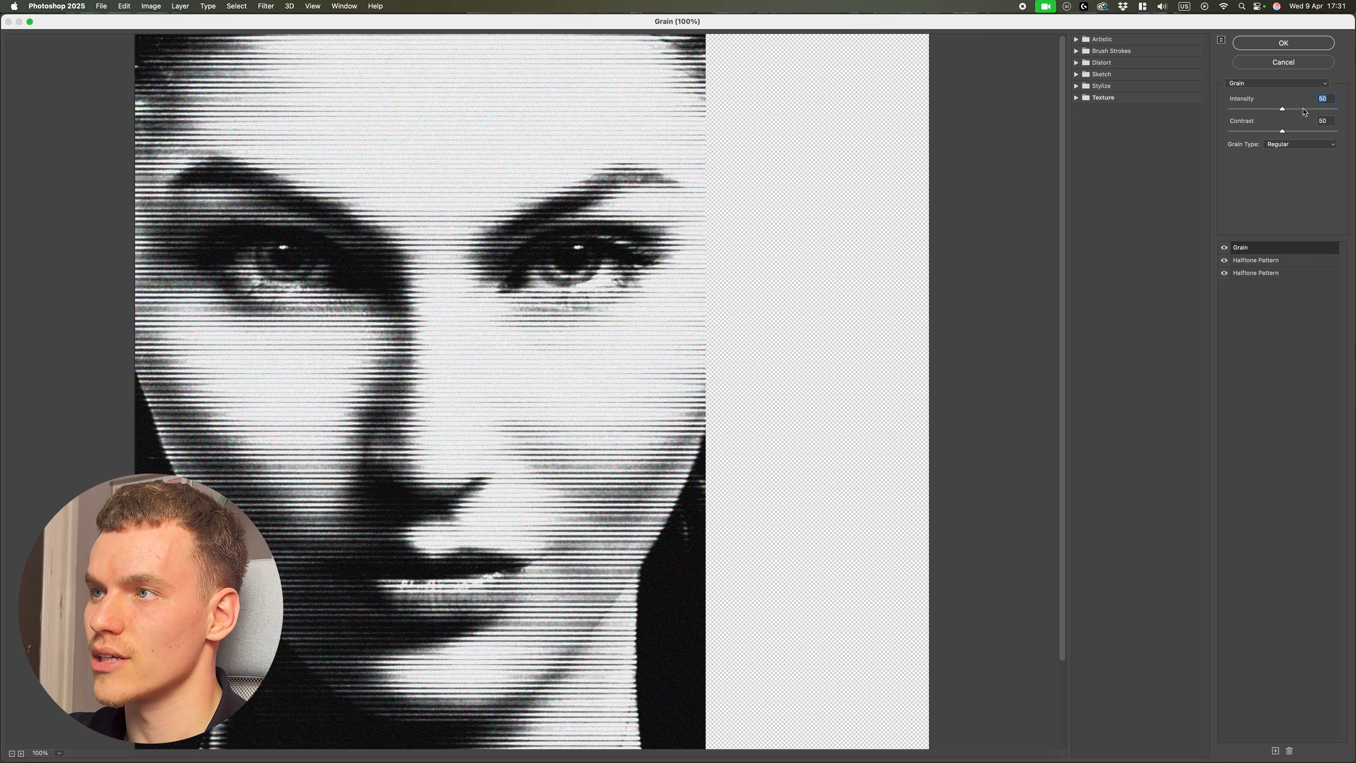
Step: Apply the stacked filters and add a Threshold adjustment layer above the portrait
{"action": "left_click", "coordinate": [1323, 42]}
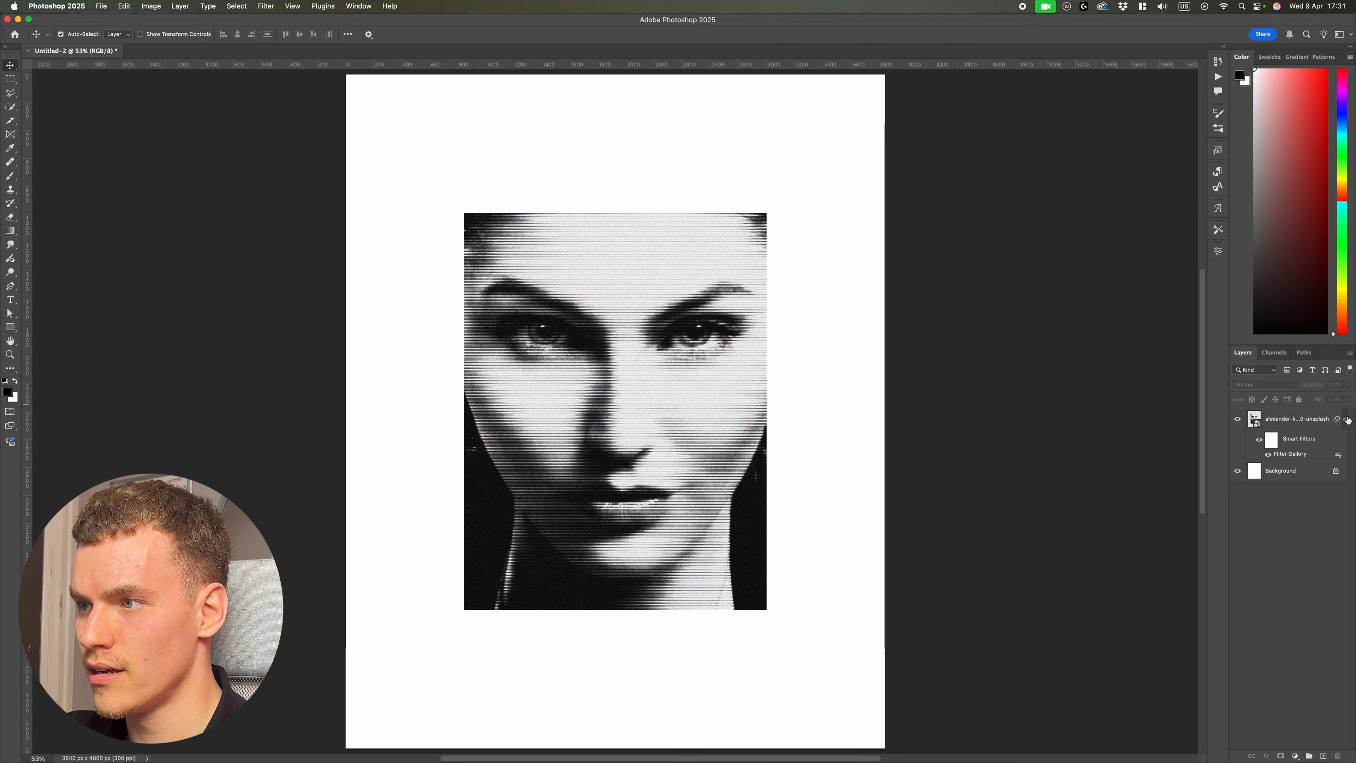
{"action": "left_click", "coordinate": [1291, 419]}
{"action": "left_click", "coordinate": [1296, 755]}
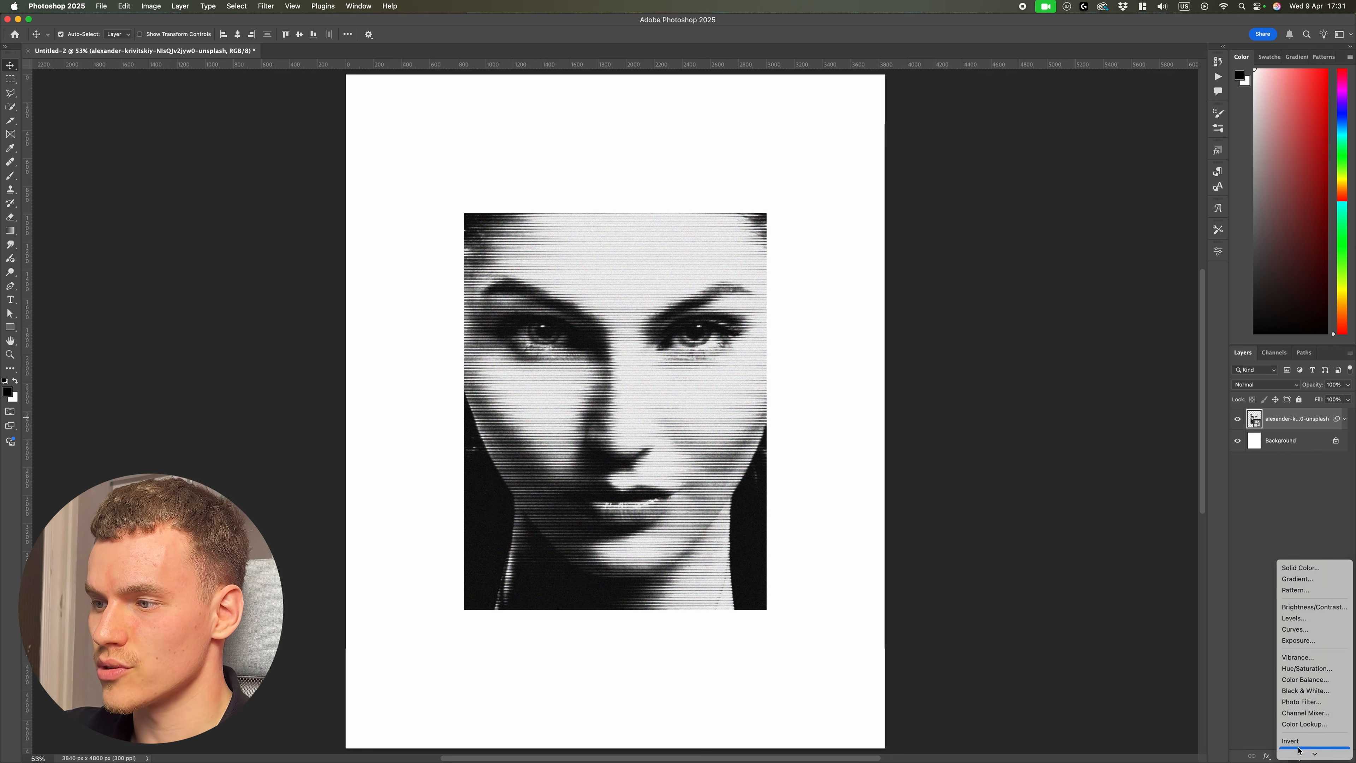
{"action": "left_click", "coordinate": [1308, 729]}
Step: Adjust the Threshold level while zoomed in on the face to balance the black and white lines
{"action": "scroll", "coordinate": [721, 428], "scroll_direction": "up", "scroll_amount": 6}
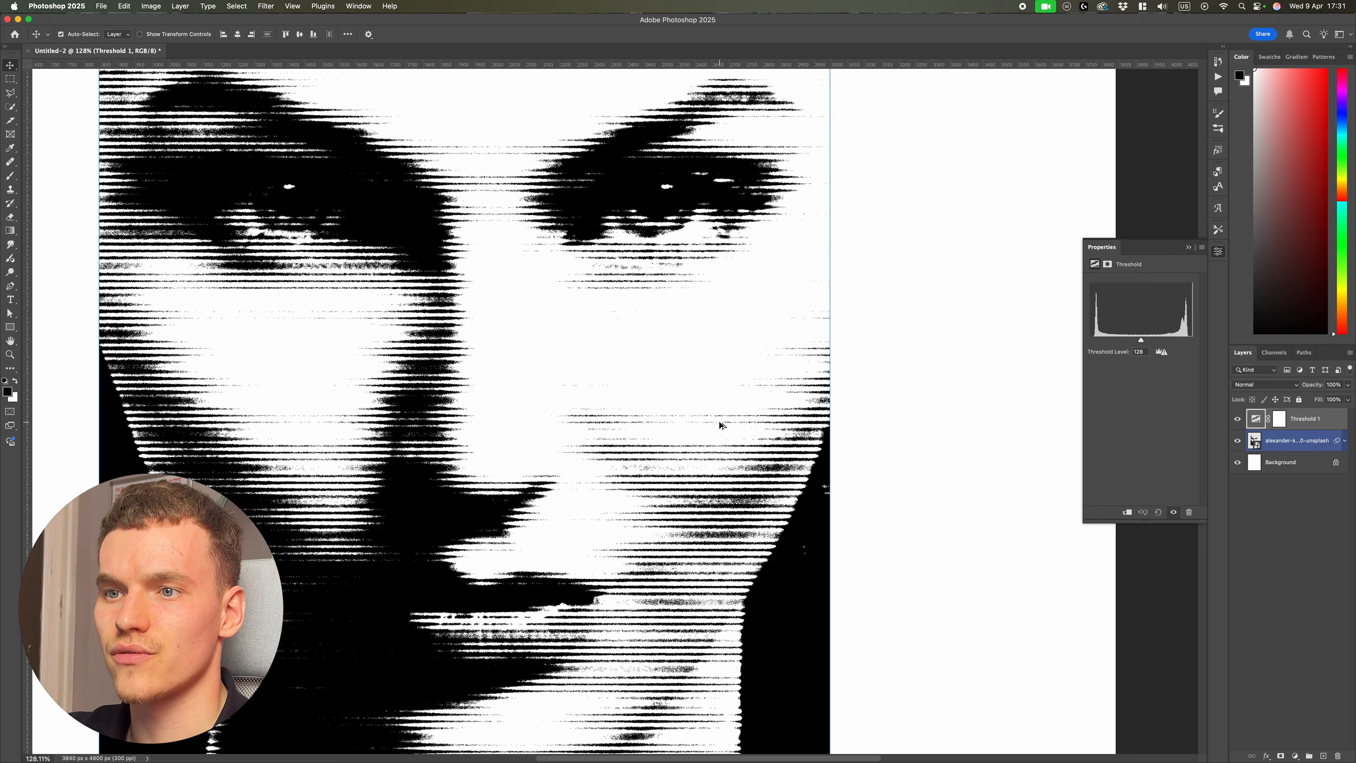
{"action": "mouse_move", "coordinate": [1142, 343]}
{"action": "left_mouse_down"}
{"action": "mouse_move", "coordinate": [1107, 342]}
{"action": "mouse_move", "coordinate": [1128, 342]}
{"action": "left_mouse_up"}
{"action": "scroll", "coordinate": [634, 555], "scroll_direction": "up", "scroll_amount": 6}
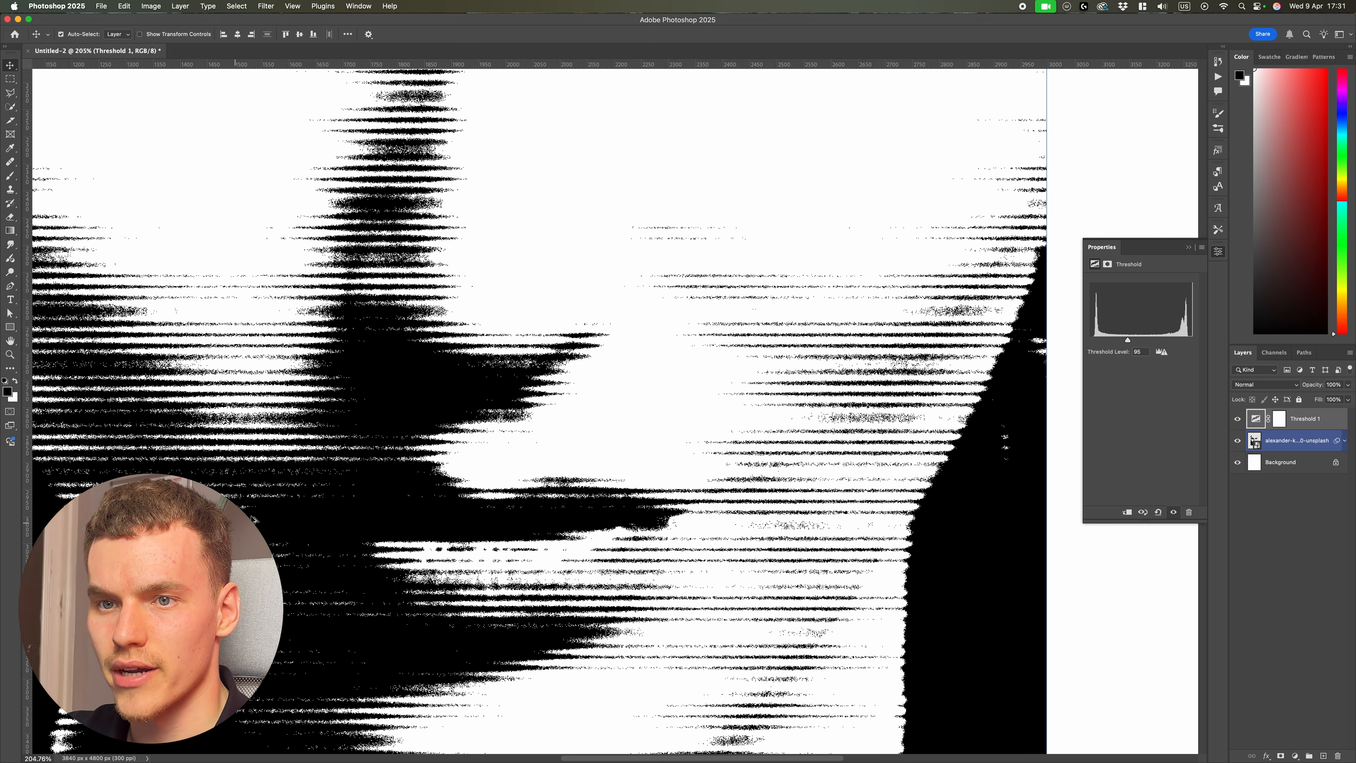
{"action": "scroll", "coordinate": [364, 451], "scroll_direction": "up", "scroll_amount": 8}
{"action": "scroll", "coordinate": [793, 424], "scroll_direction": "down", "scroll_amount": 12}
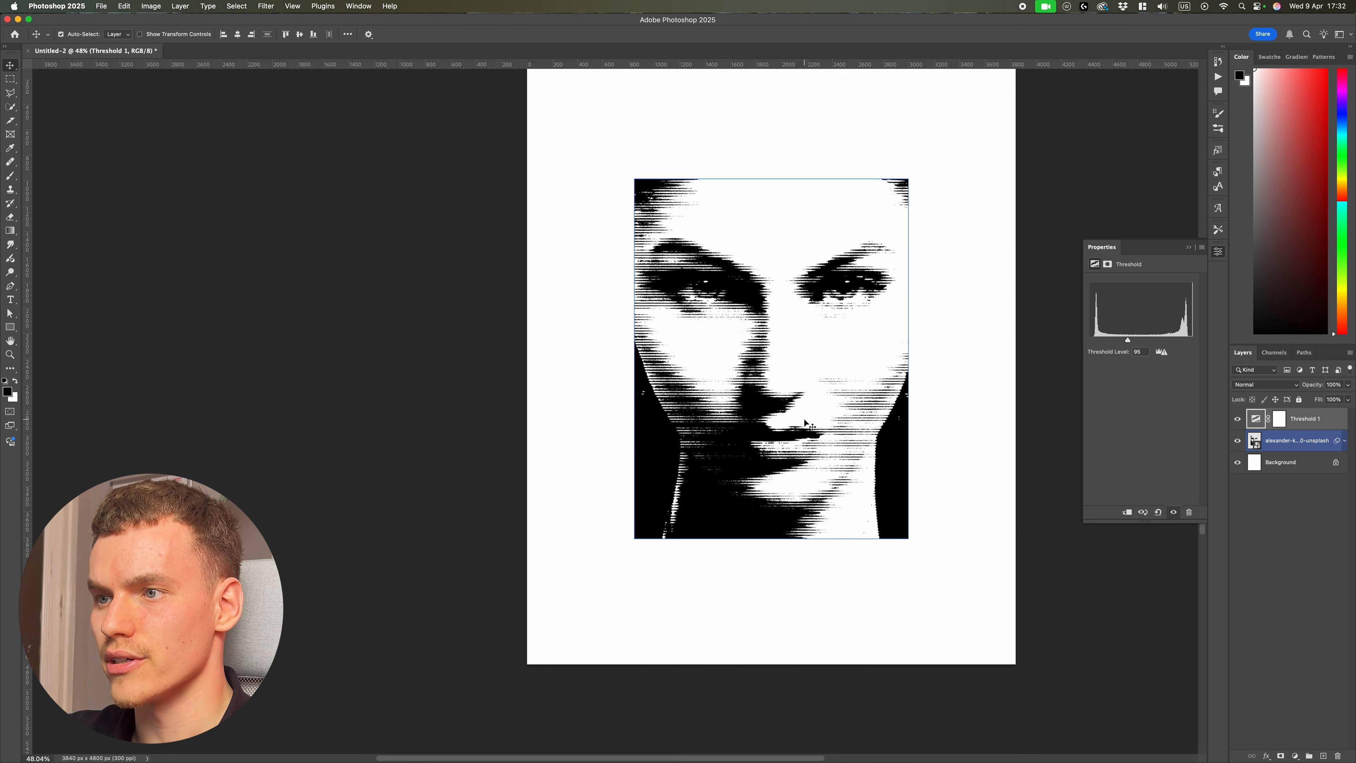
{"action": "left_click_drag", "start_coordinate": [1128, 340], "coordinate": [1158, 341]}
Step: Reopen the Filter Gallery and switch the second Halftone Pattern effect to the Circle pattern type
{"action": "left_click", "coordinate": [1291, 513]}
{"action": "left_click", "coordinate": [1345, 441]}
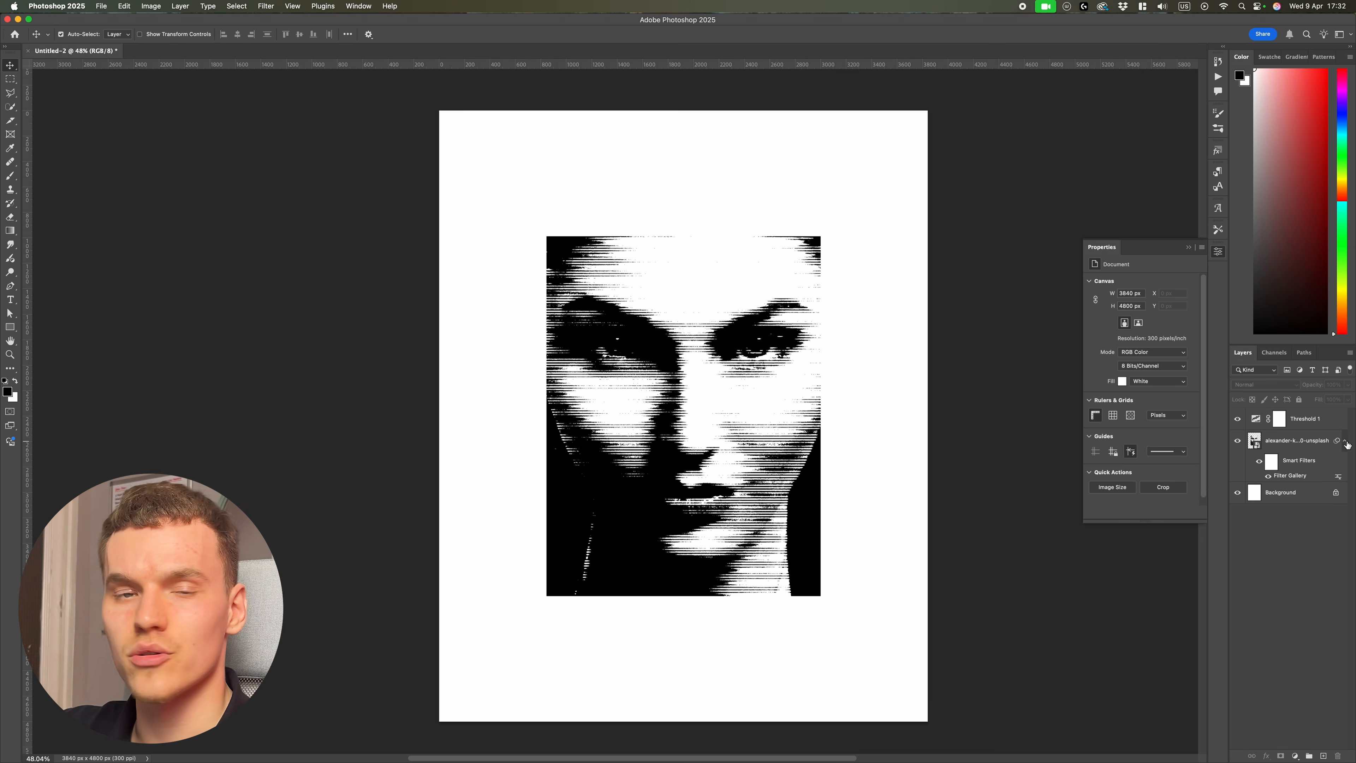
{"action": "double_click", "coordinate": [1292, 475]}
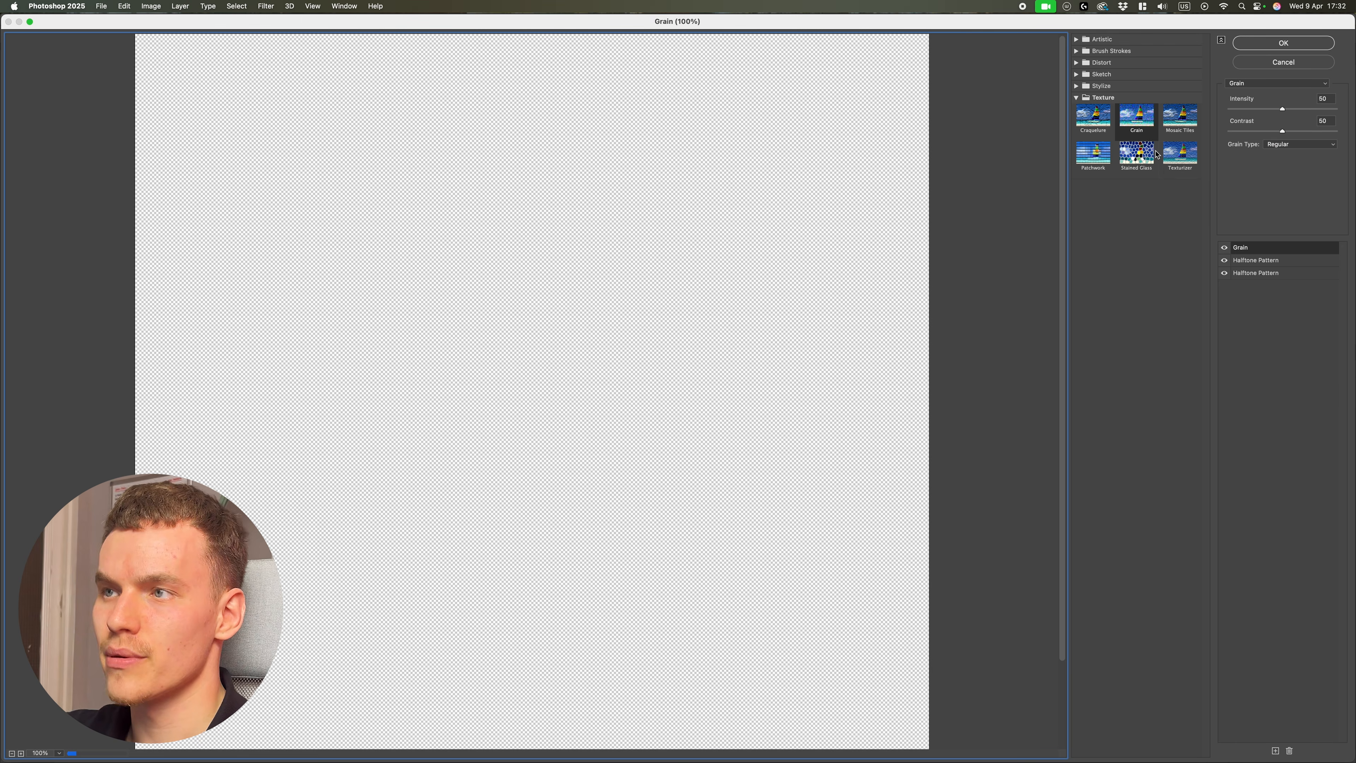
{"action": "left_click", "coordinate": [1275, 260]}
{"action": "left_click", "coordinate": [1312, 144]}
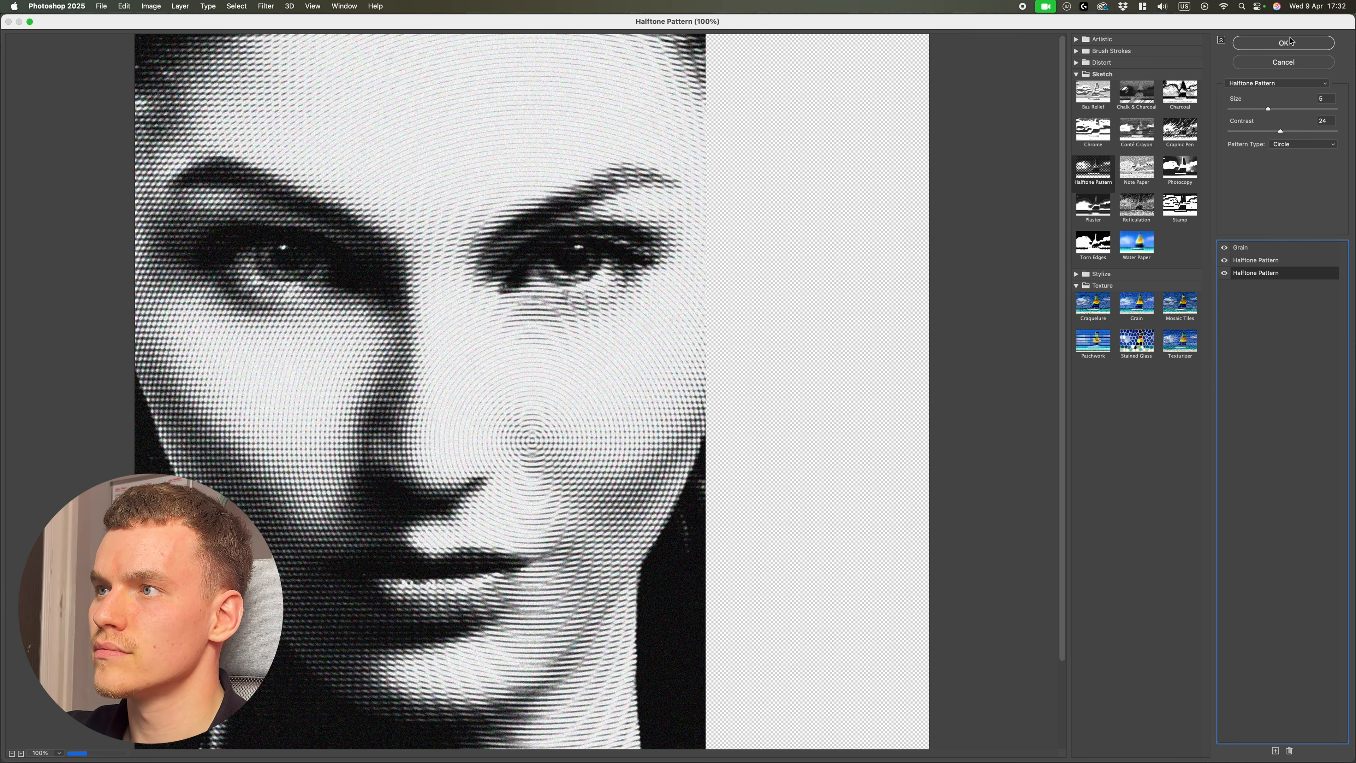
{"action": "left_click", "coordinate": [1284, 43]}
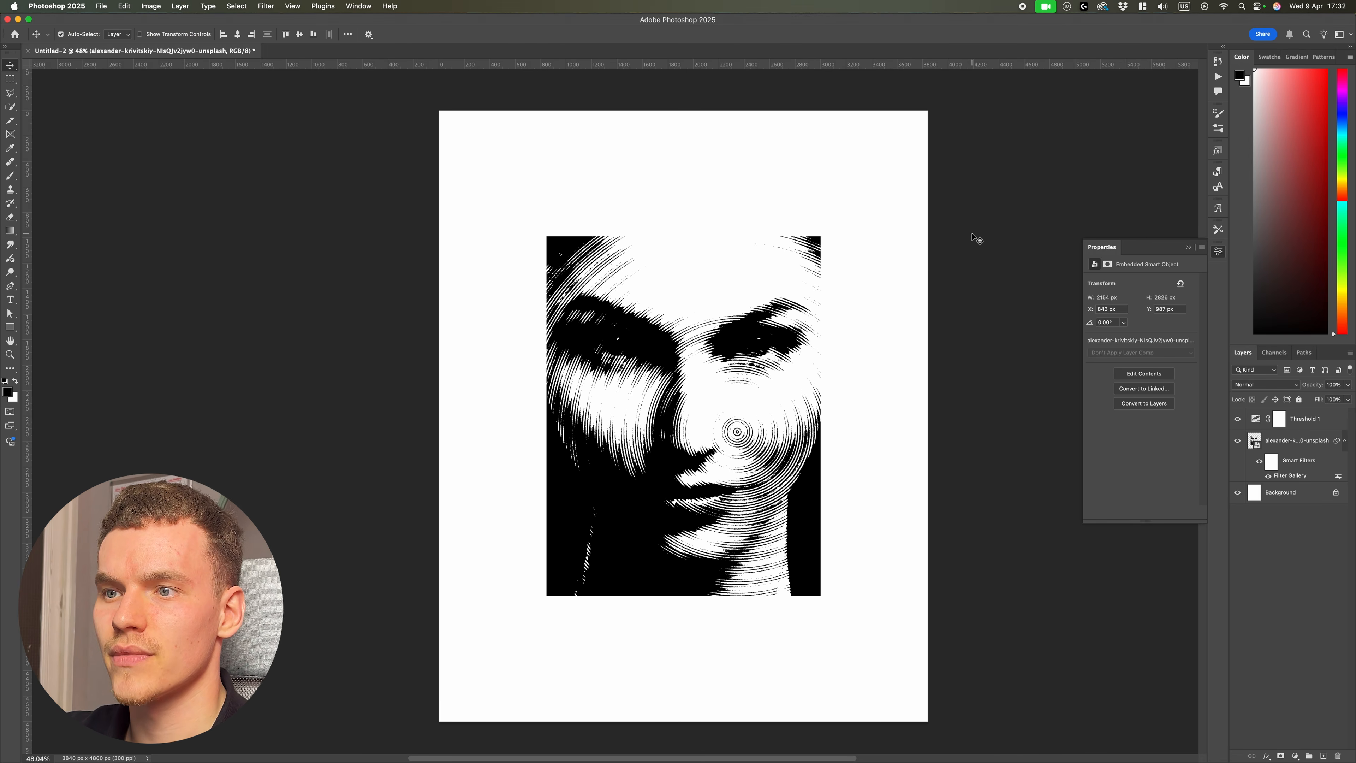
{"action": "scroll", "coordinate": [725, 406], "scroll_direction": "up", "scroll_amount": 5}
{"action": "scroll", "coordinate": [725, 406], "scroll_direction": "down", "scroll_amount": 5}
{"action": "left_click", "coordinate": [725, 406]}
{"action": "scroll", "coordinate": [635, 285], "scroll_direction": "down", "scroll_amount": 2}
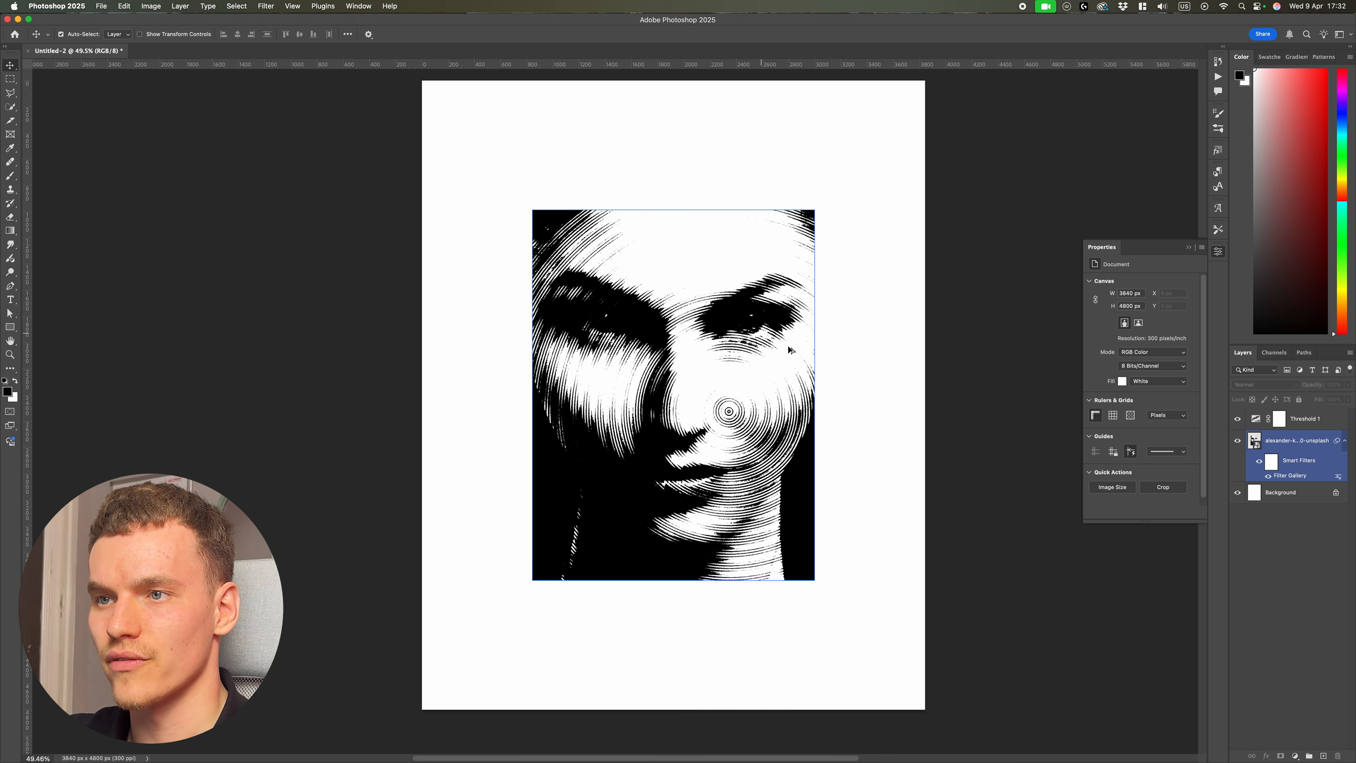
{"action": "left_click", "coordinate": [831, 369]}
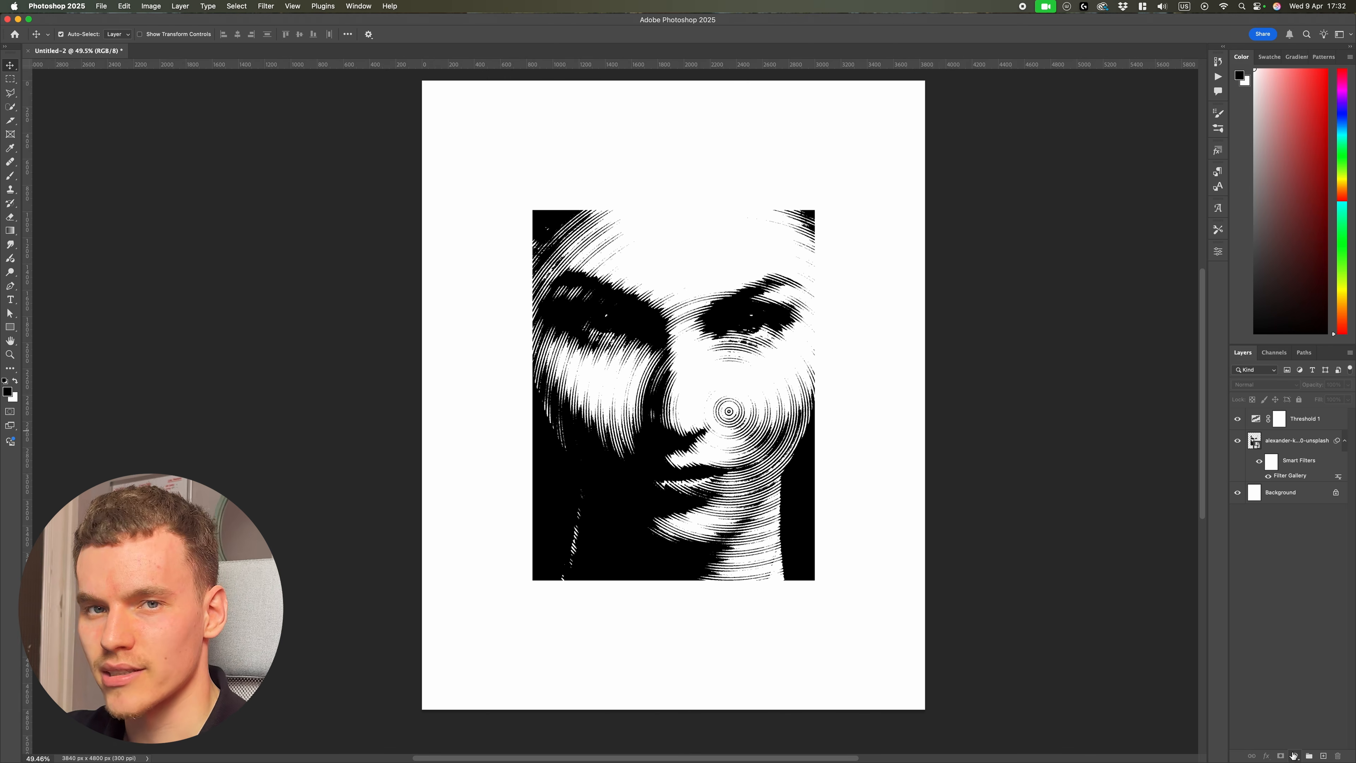
Step: Add a Gradient Map adjustment layer on top and open its Gradient Editor
{"action": "left_click", "coordinate": [1294, 755]}
{"action": "left_click", "coordinate": [1303, 741]}
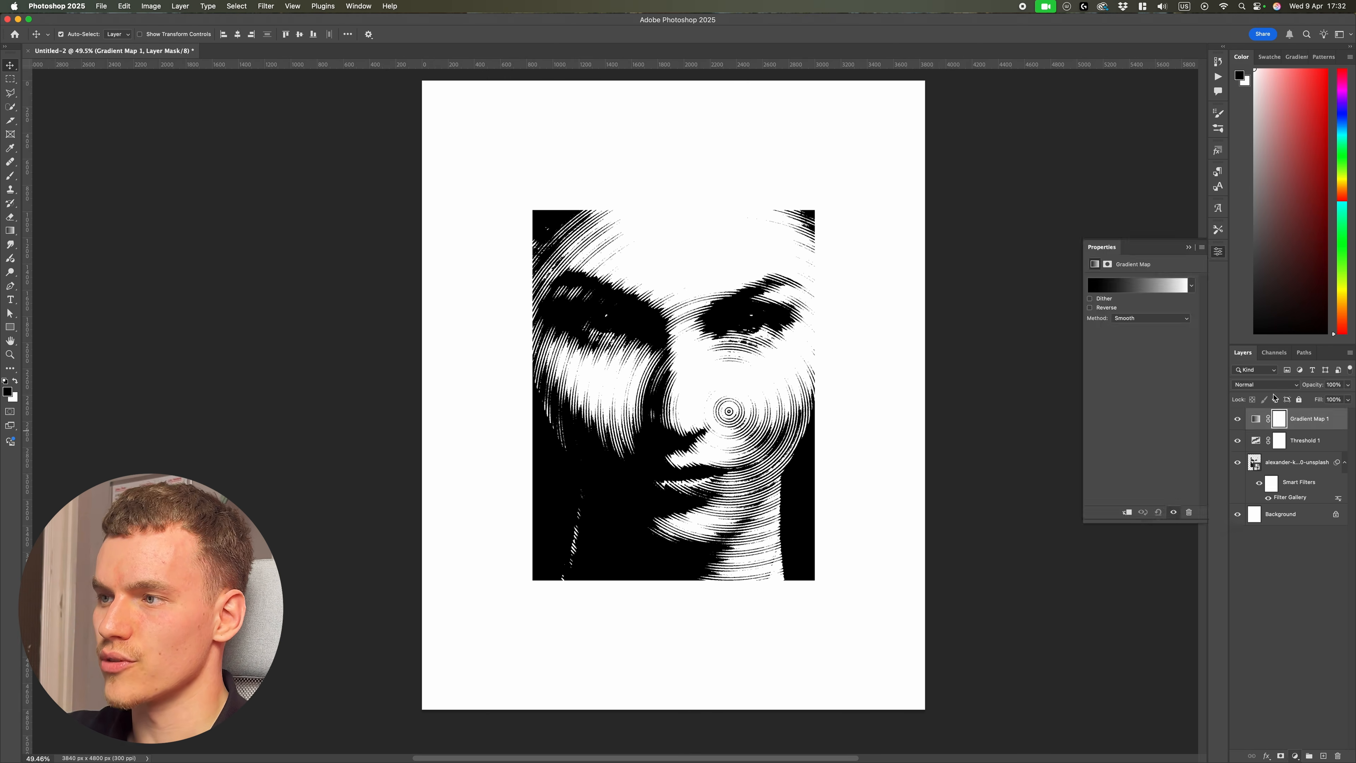
{"action": "left_click", "coordinate": [1256, 418]}
{"action": "left_click", "coordinate": [1137, 285]}
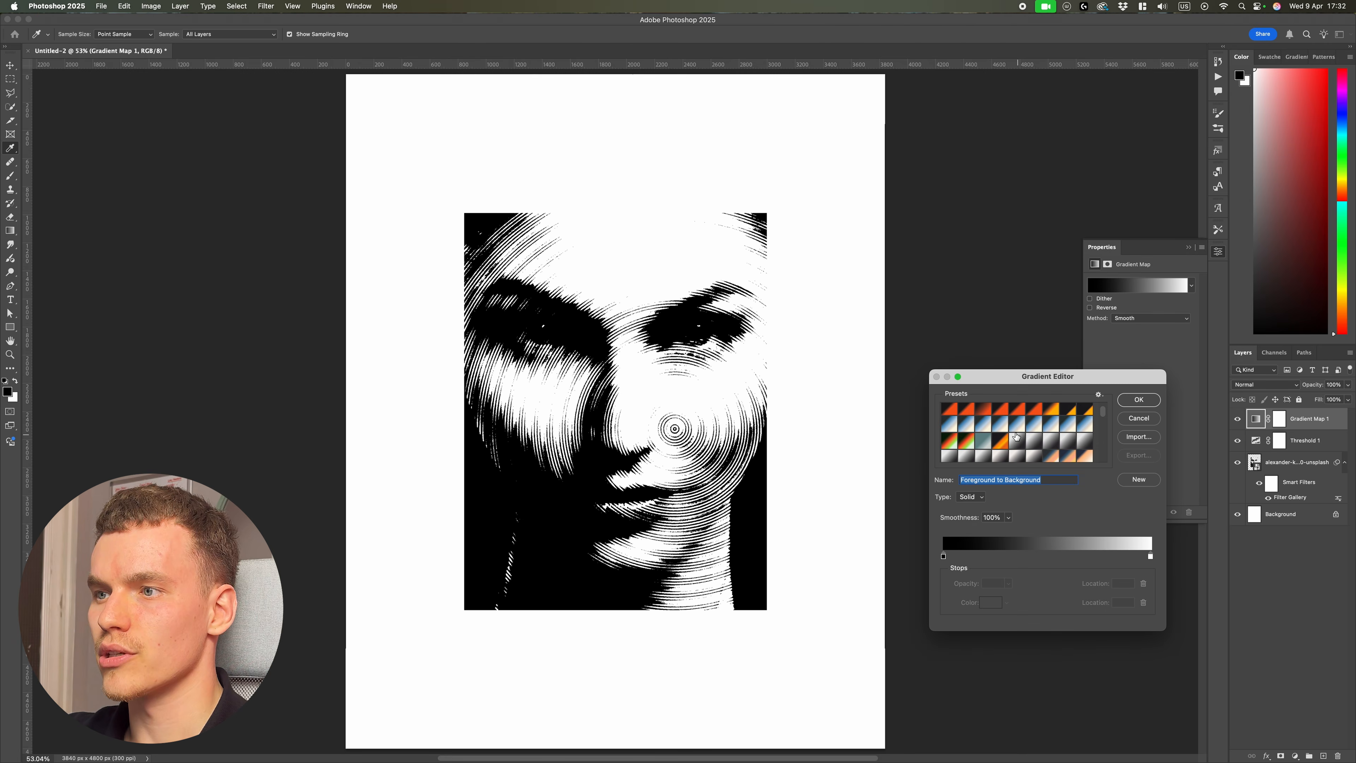
Step: Try a series of gradient presets, including Bubble Gradient and SG Duotone 29, to recolor the halftone portrait
{"action": "left_click", "coordinate": [1016, 437]}
{"action": "left_click", "coordinate": [1053, 442]}
{"action": "scroll", "coordinate": [1054, 441], "scroll_direction": "down", "scroll_amount": 1}
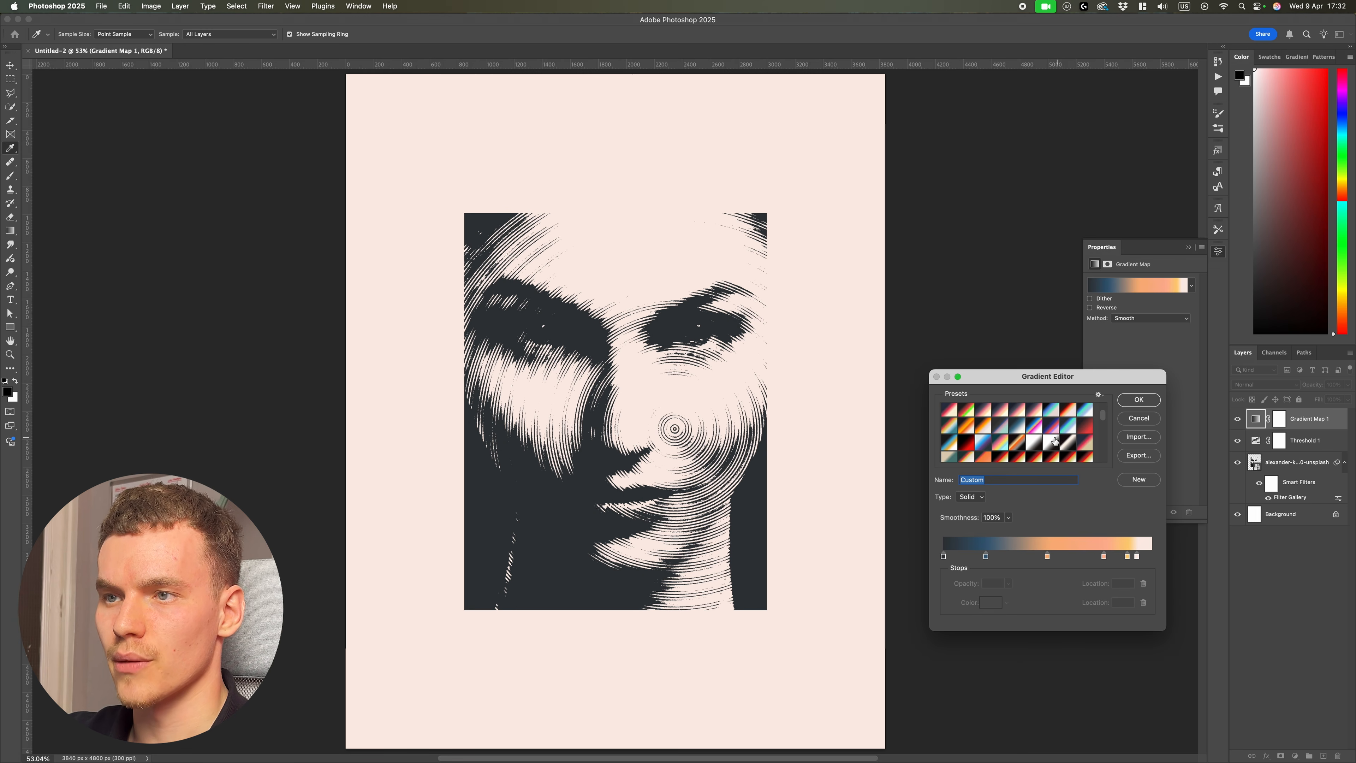
{"action": "scroll", "coordinate": [1055, 441], "scroll_direction": "down", "scroll_amount": 2}
{"action": "left_click", "coordinate": [1034, 432]}
{"action": "left_click", "coordinate": [1002, 416]}
{"action": "left_click", "coordinate": [984, 415]}
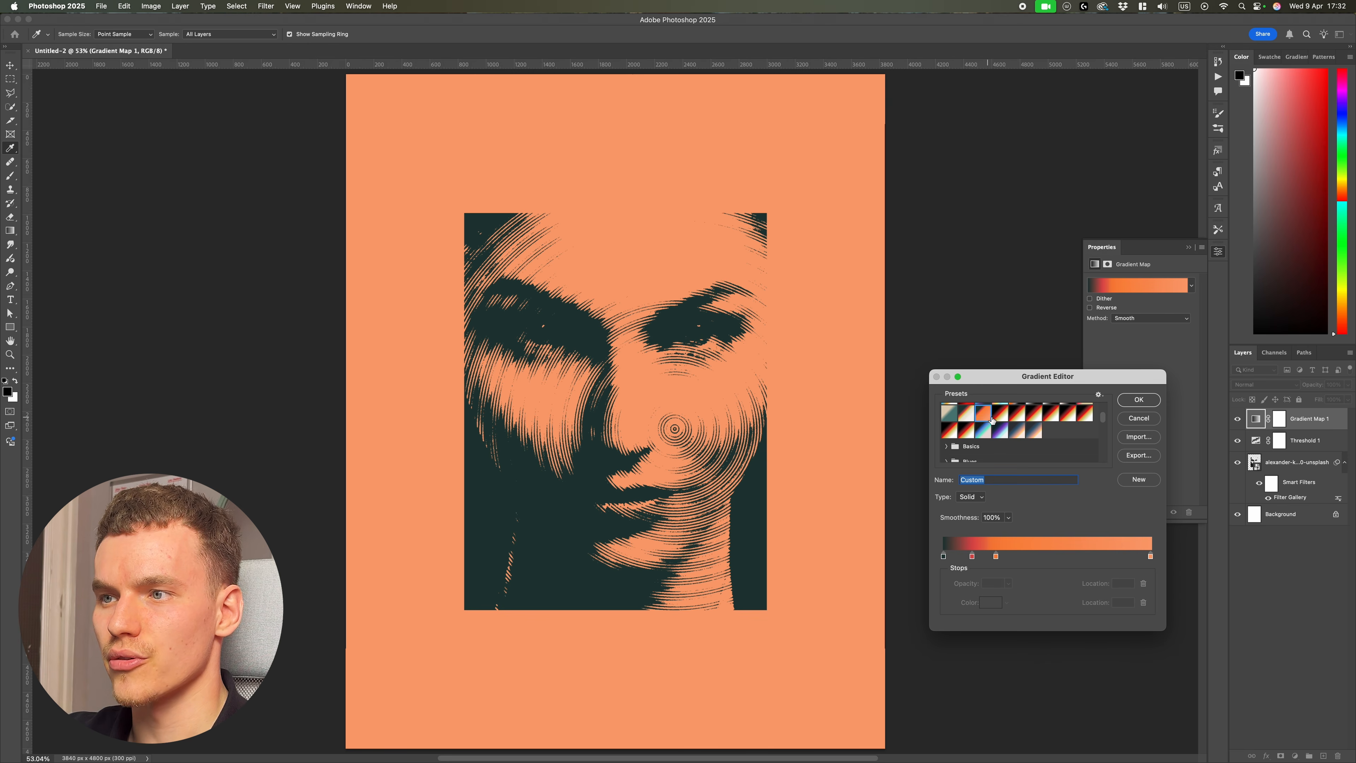
{"action": "scroll", "coordinate": [1004, 422], "scroll_direction": "down", "scroll_amount": 5}
{"action": "left_click", "coordinate": [1015, 422]}
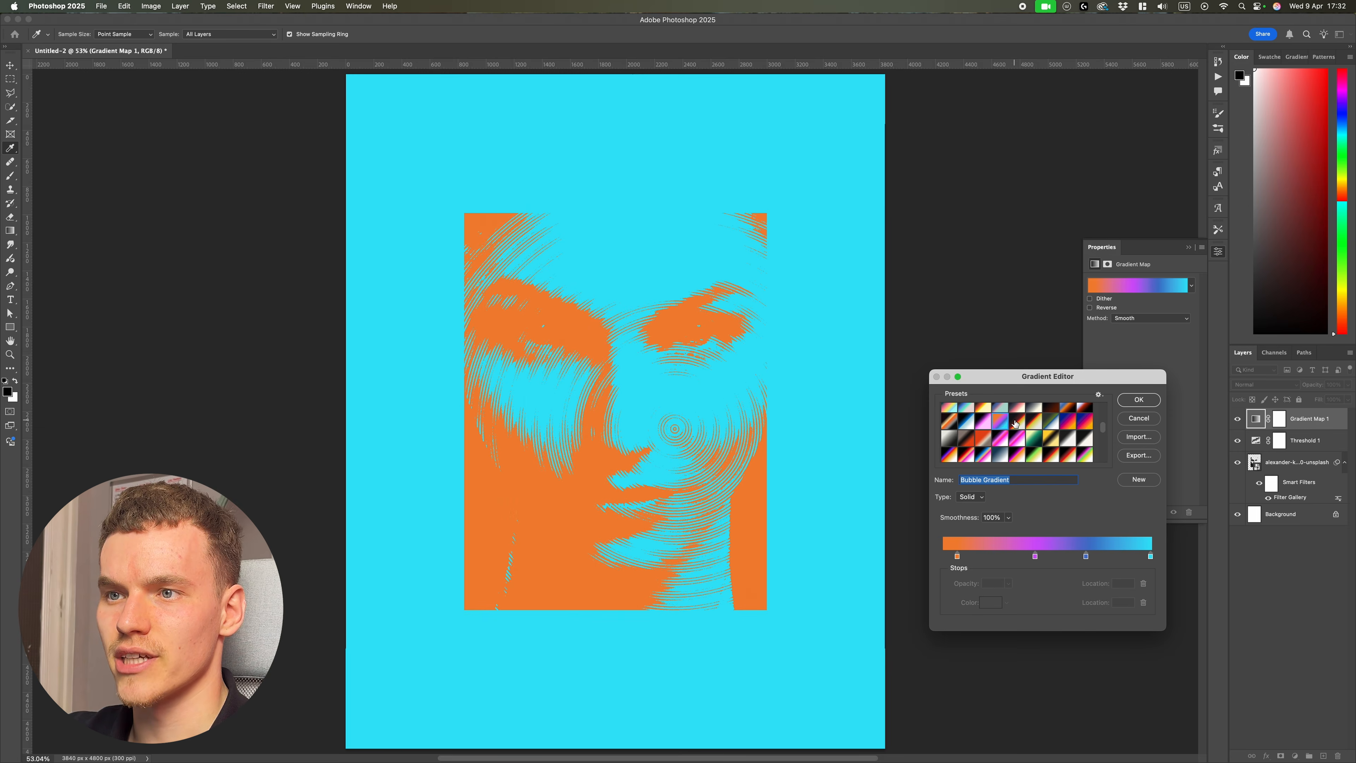
{"action": "left_click", "coordinate": [1015, 425]}
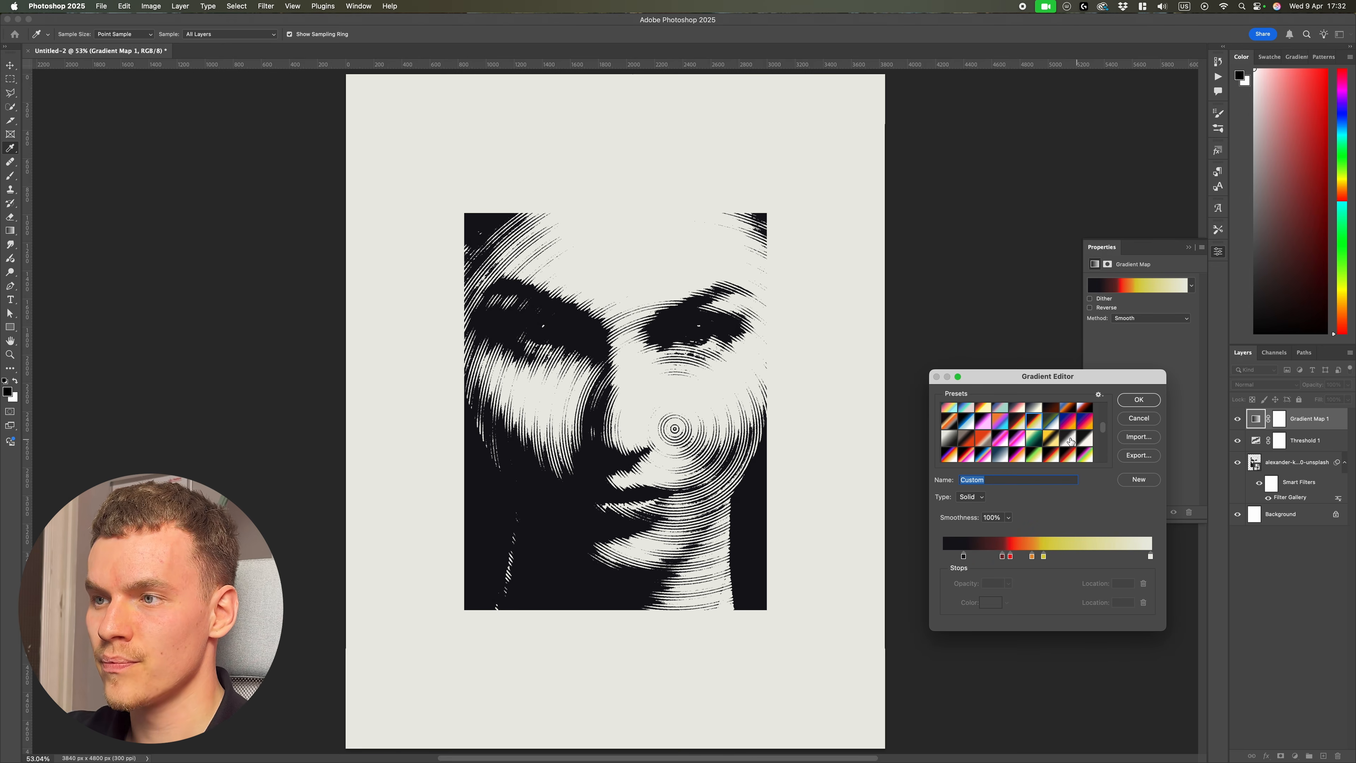
{"action": "left_click", "coordinate": [1051, 437]}
{"action": "left_click", "coordinate": [1068, 442]}
{"action": "scroll", "coordinate": [1060, 439], "scroll_direction": "down", "scroll_amount": 5}
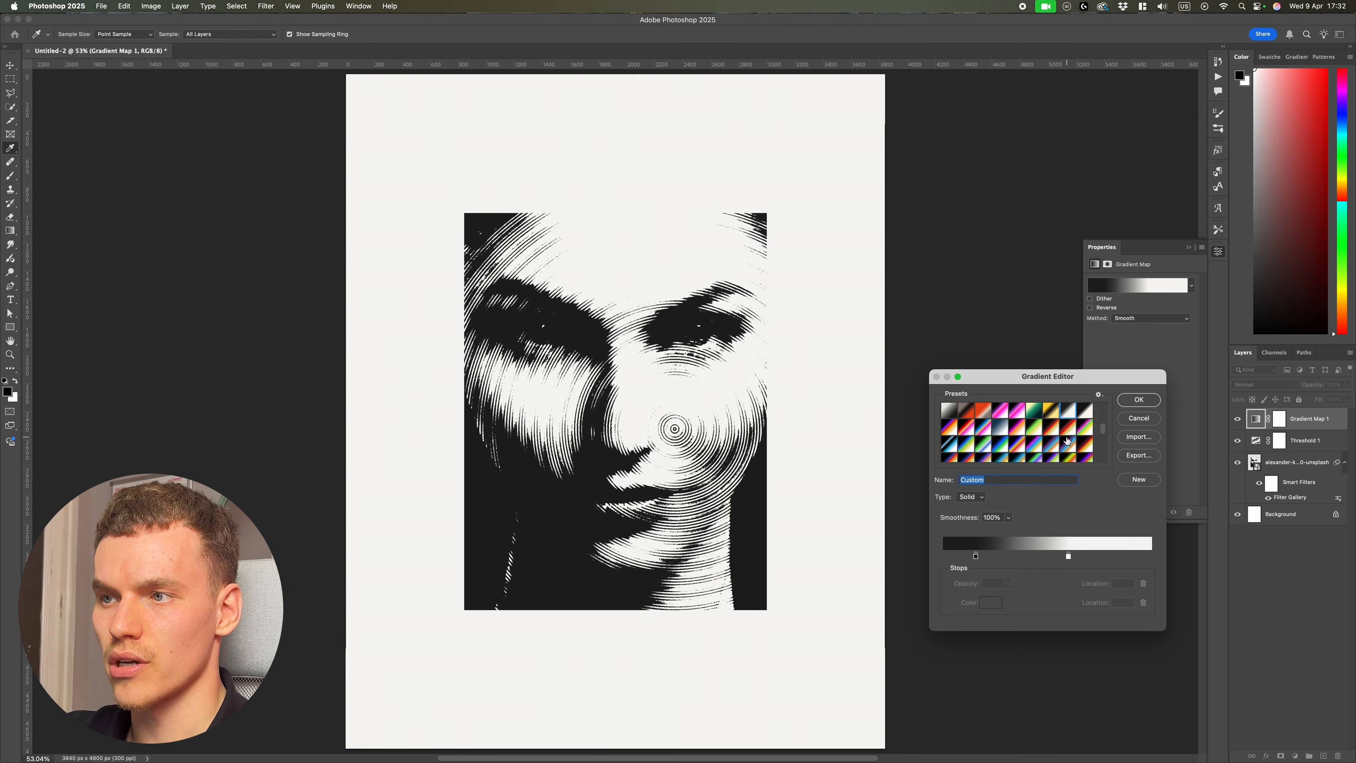
{"action": "left_click", "coordinate": [1014, 427]}
{"action": "left_click", "coordinate": [996, 427]}
{"action": "left_click", "coordinate": [983, 429]}
{"action": "left_click", "coordinate": [965, 430]}
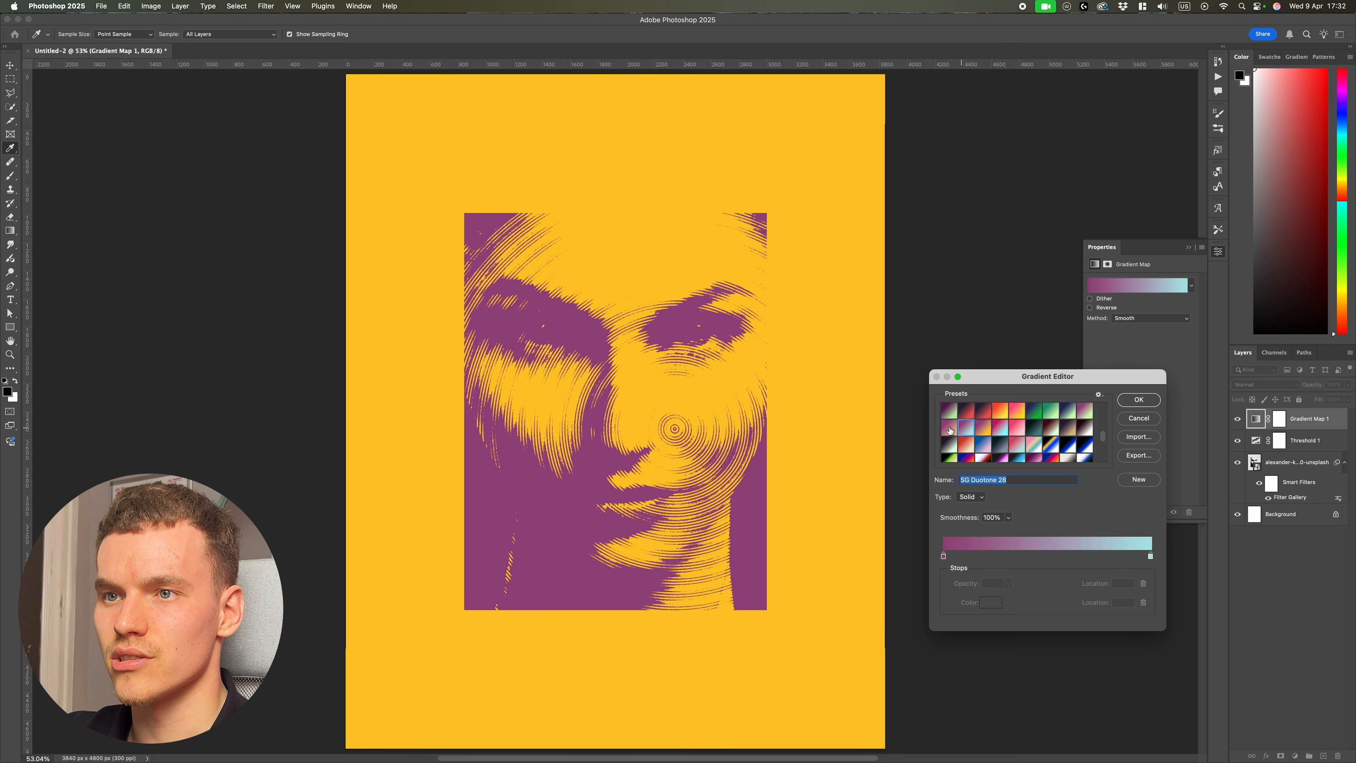
{"action": "left_click", "coordinate": [963, 416]}
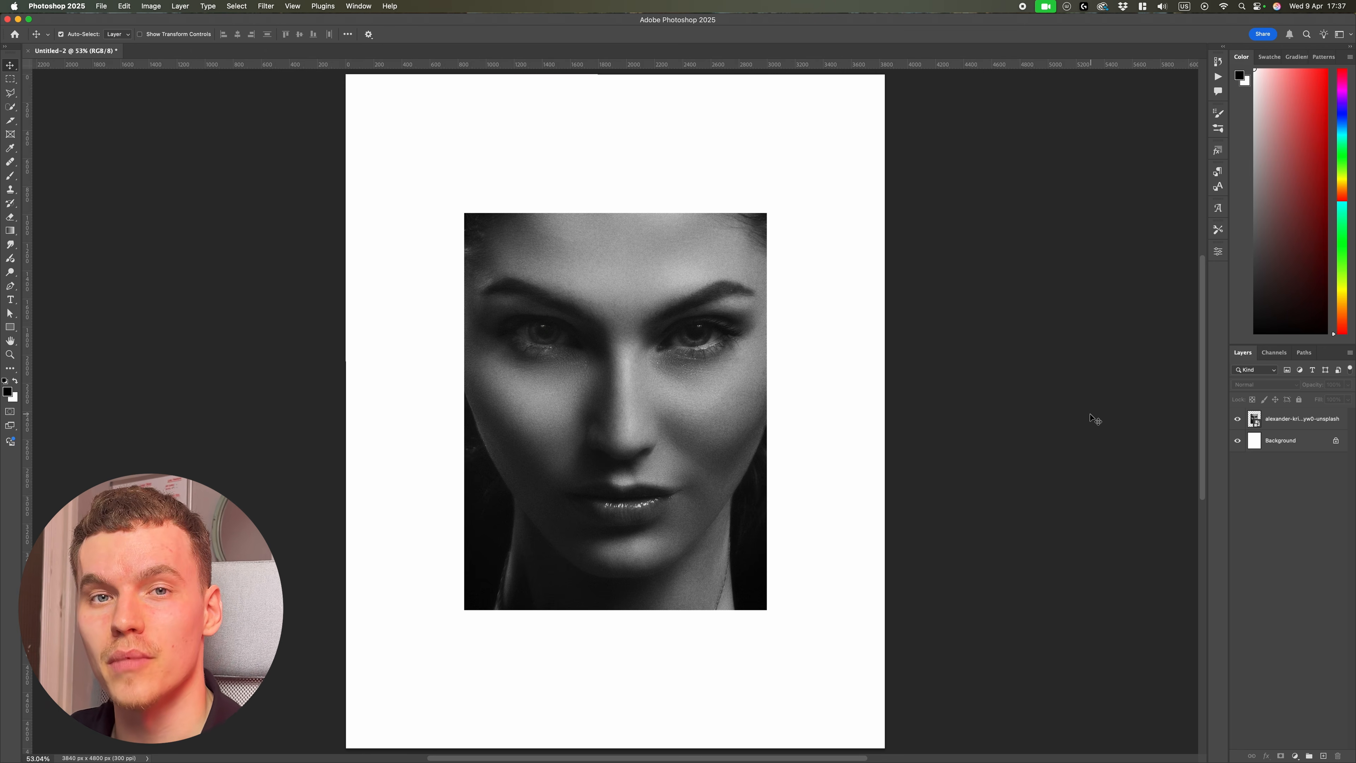
Step: Add a Threshold adjustment above the unfiltered portrait and set its level to 78
{"action": "left_click", "coordinate": [1287, 428]}
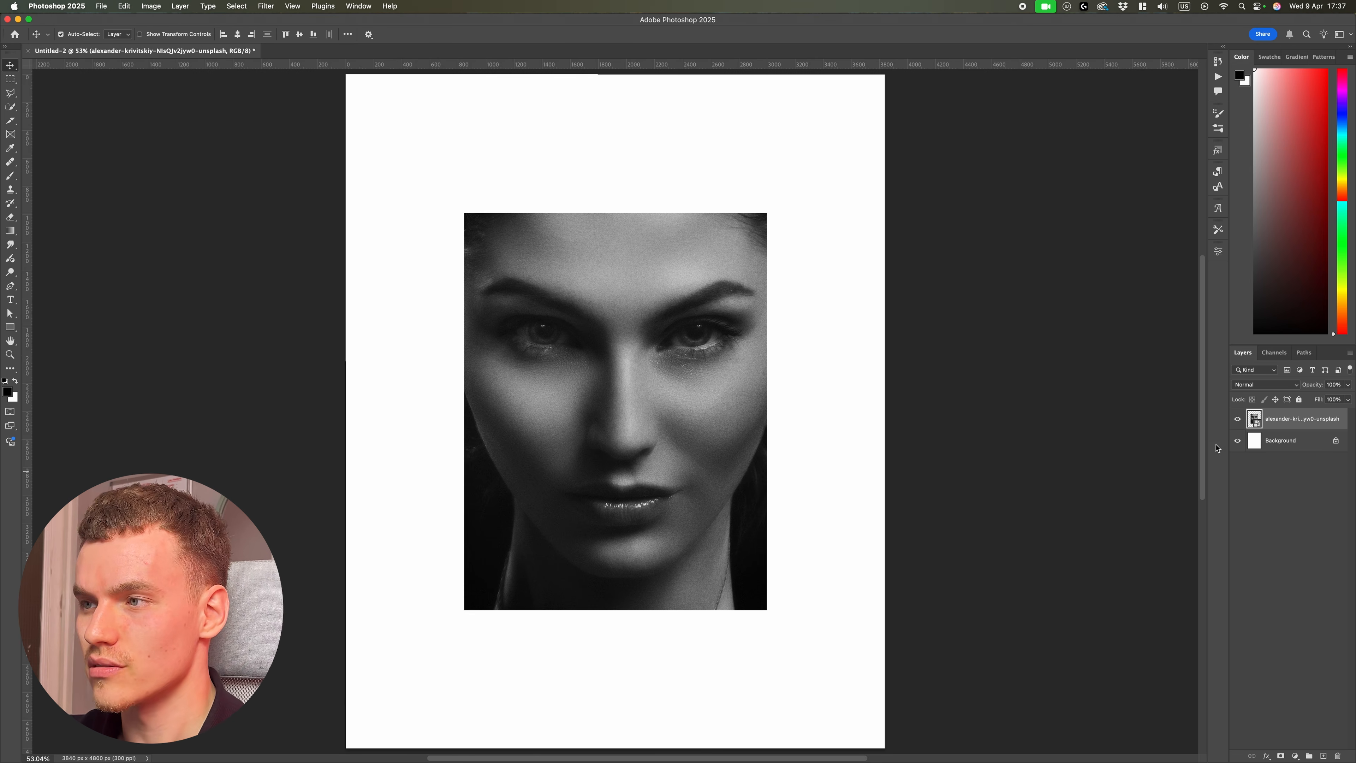
{"action": "left_click", "coordinate": [1237, 419]}
{"action": "left_click", "coordinate": [1238, 419]}
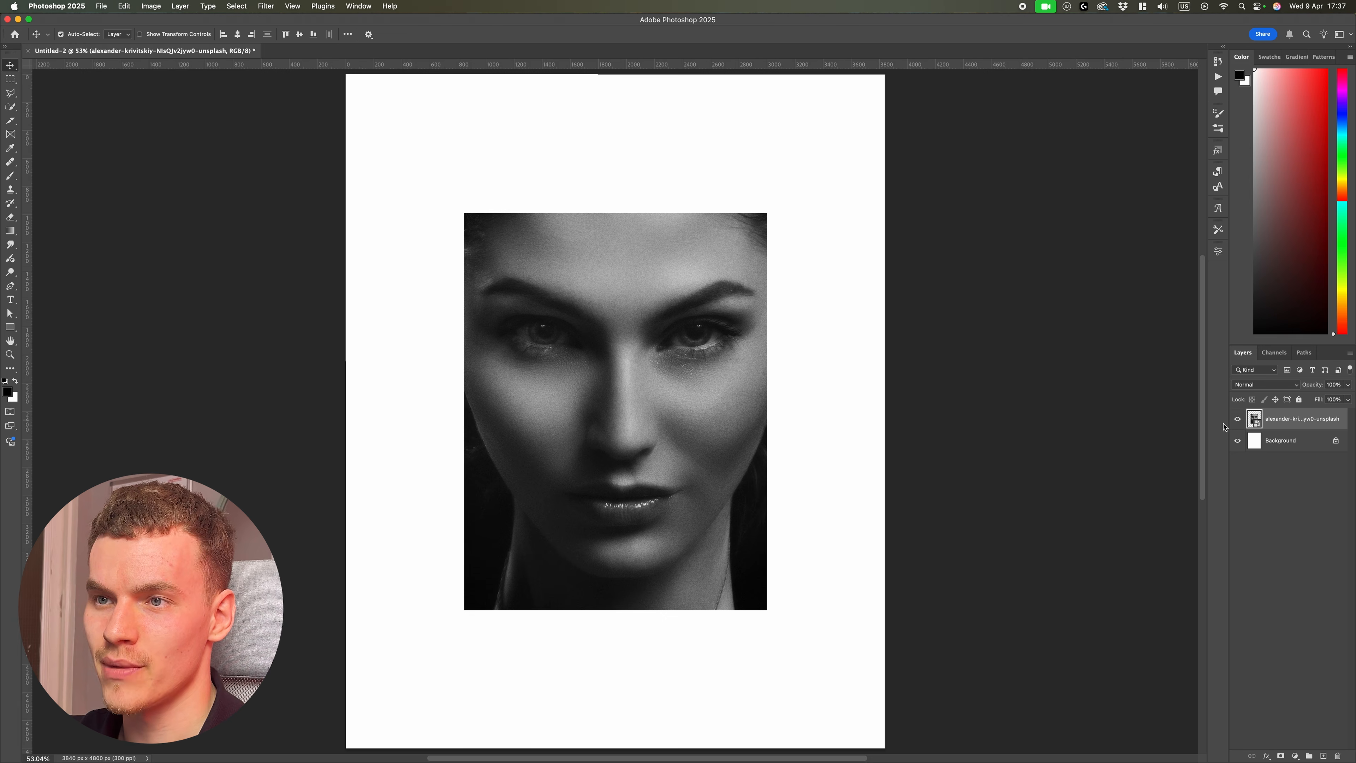
{"action": "left_click", "coordinate": [1294, 756]}
{"action": "left_click", "coordinate": [1295, 729]}
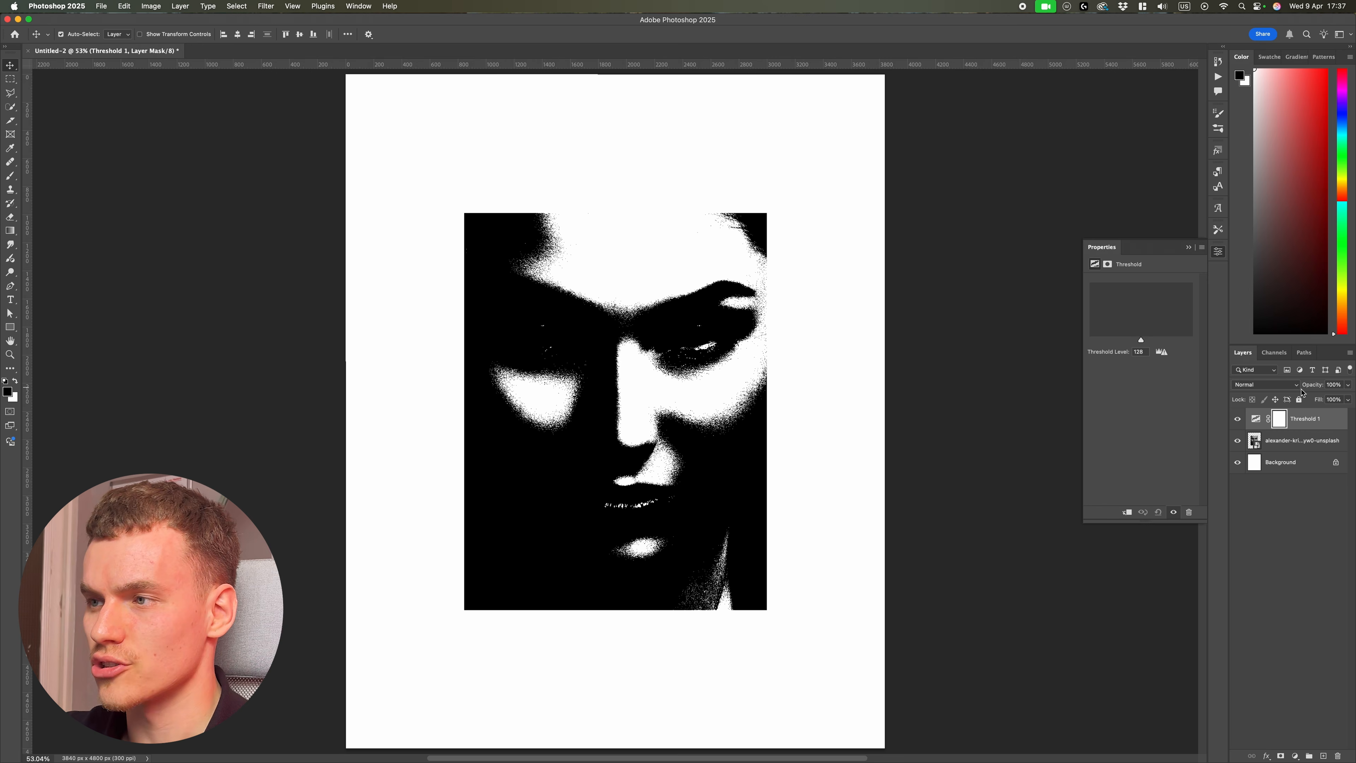
{"action": "left_click", "coordinate": [1257, 424]}
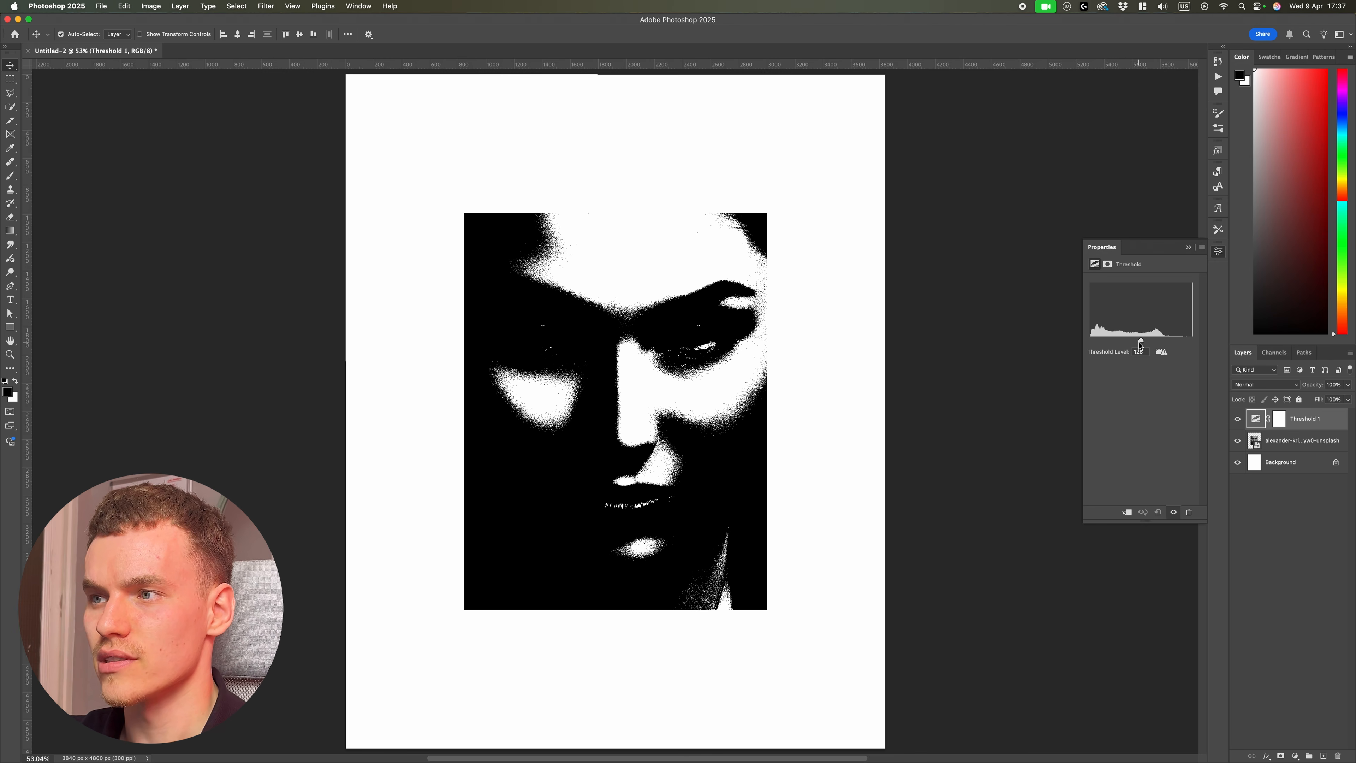
{"action": "mouse_move", "coordinate": [1141, 344]}
{"action": "left_mouse_down"}
{"action": "mouse_move", "coordinate": [1111, 344]}
{"action": "mouse_move", "coordinate": [1122, 341]}
{"action": "left_mouse_up"}
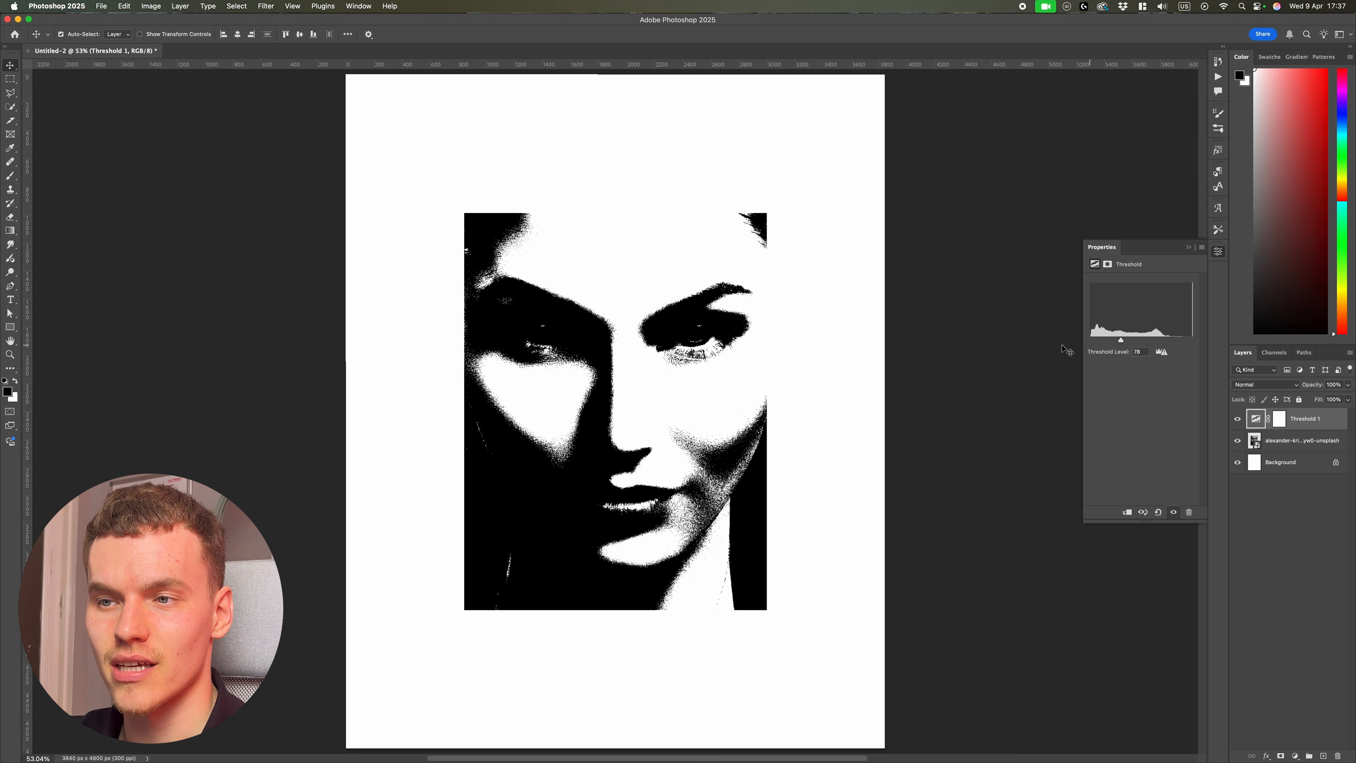
Step: Add a Solid Color fill layer directly above the photo using color 808080
{"action": "left_click", "coordinate": [690, 460]}
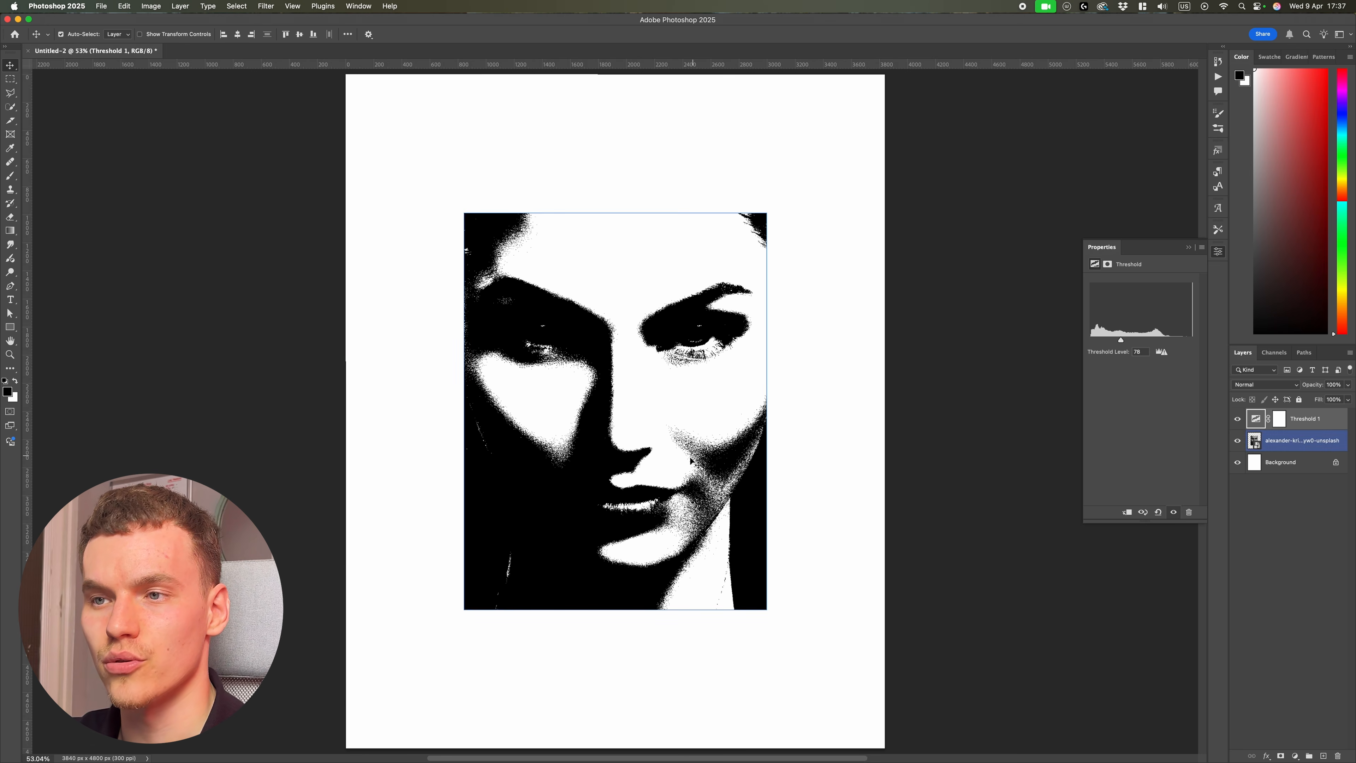
{"action": "left_click", "coordinate": [1250, 444]}
{"action": "left_click", "coordinate": [1237, 442]}
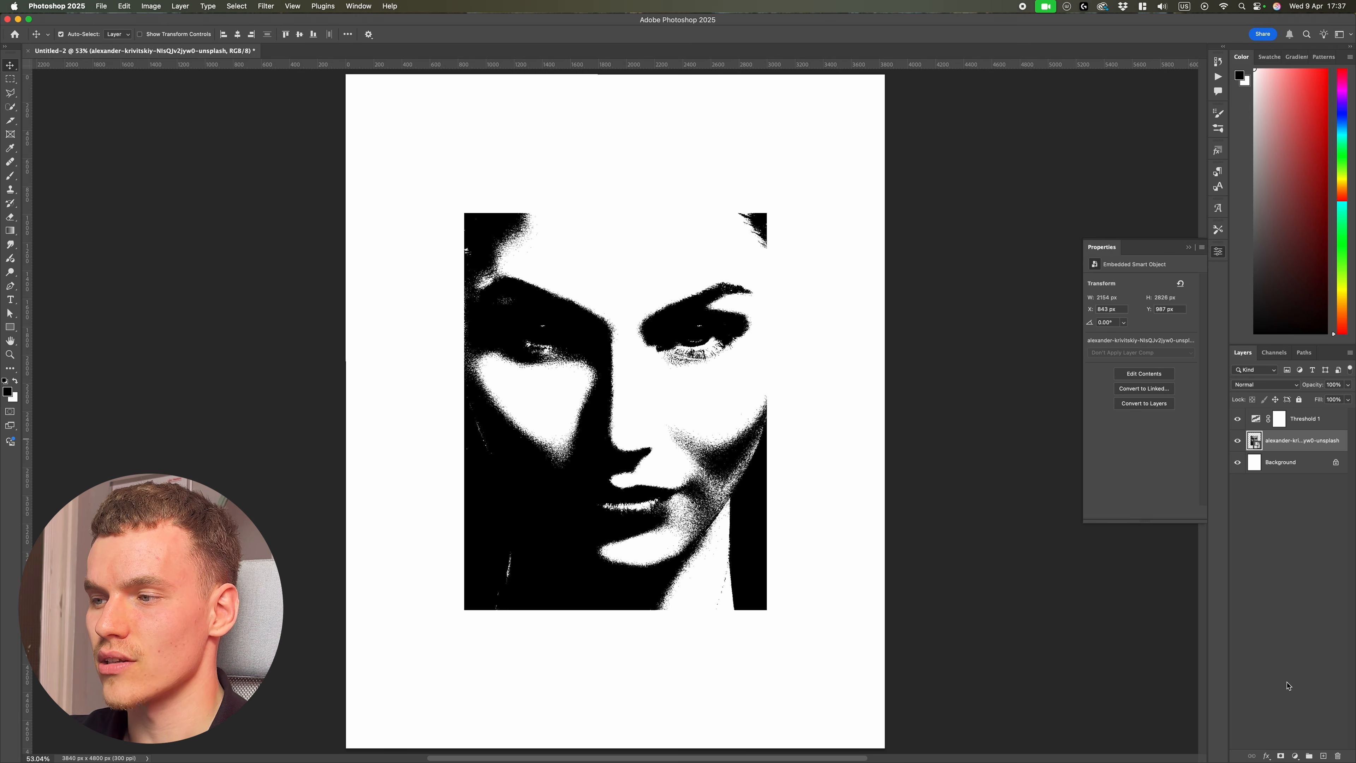
{"action": "left_click", "coordinate": [1296, 756]}
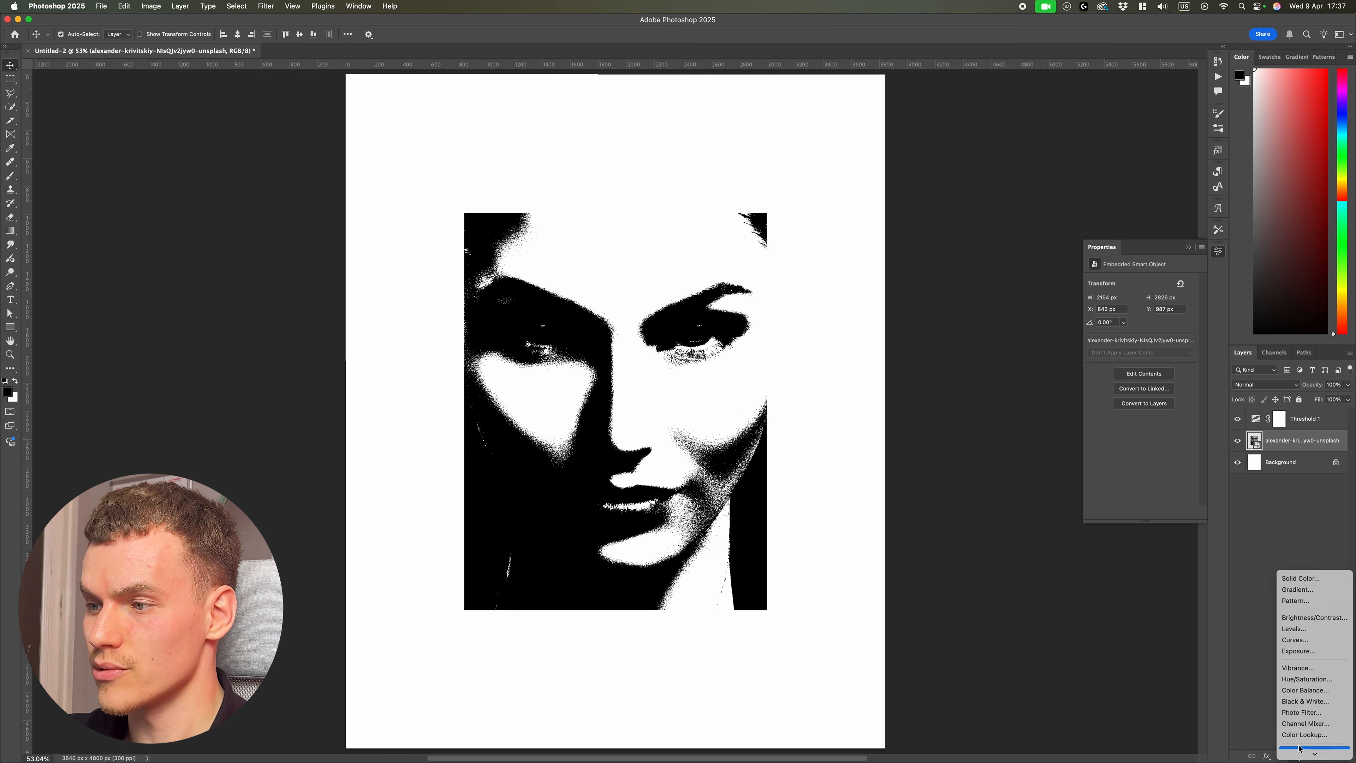
{"action": "left_click", "coordinate": [1307, 578]}
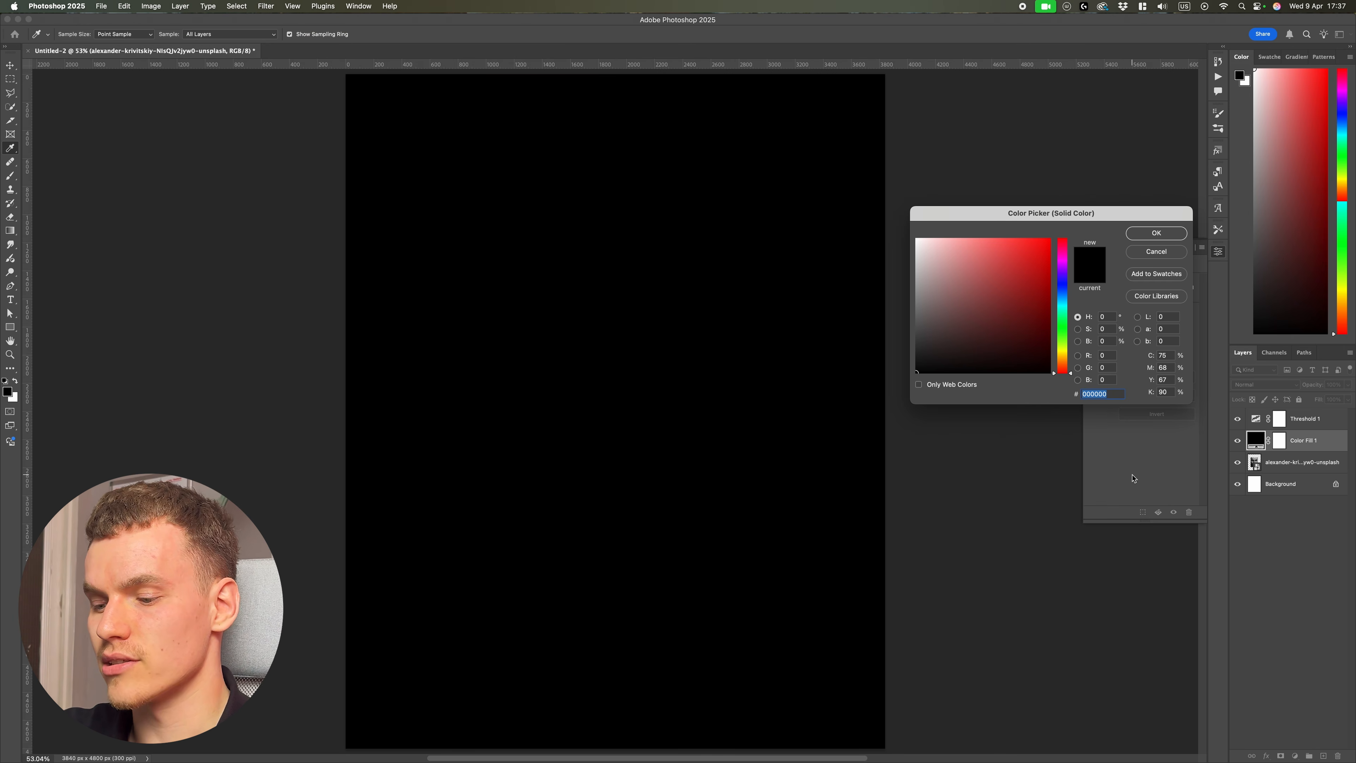
{"action": "type", "text": "808080"}
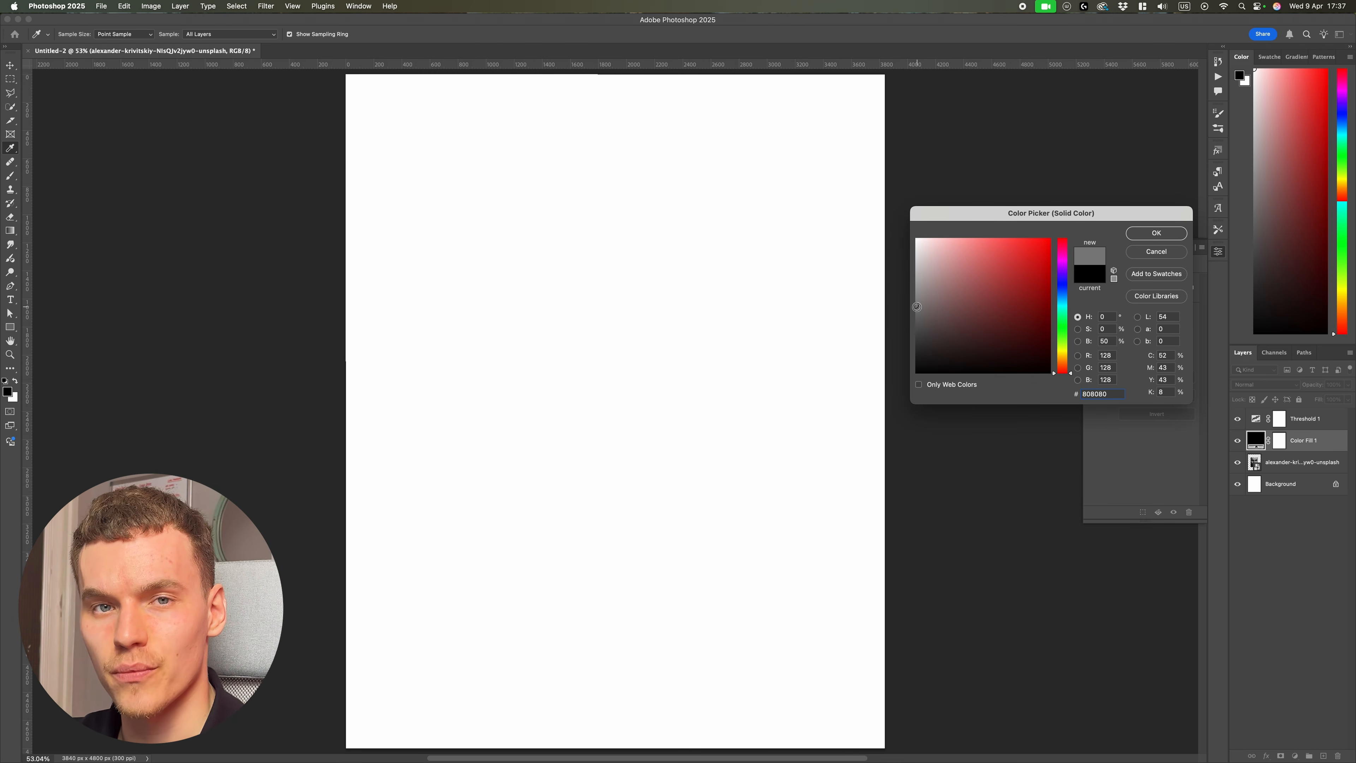
{"action": "left_click", "coordinate": [1157, 233]}
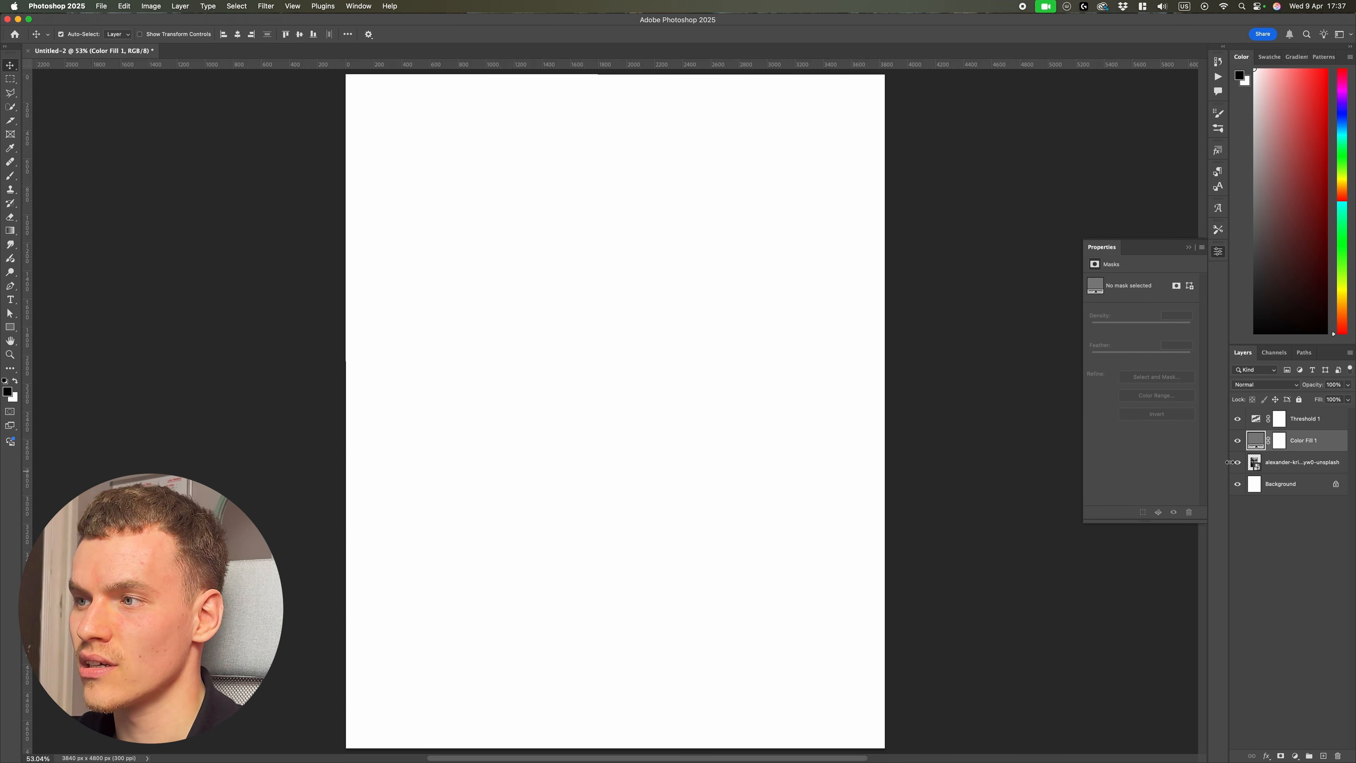
Step: Convert the gray fill layer to a Smart Object and apply a Camera Raw Filter with Grain, Size and Roughness all at 100
{"action": "right_click", "coordinate": [1311, 442]}
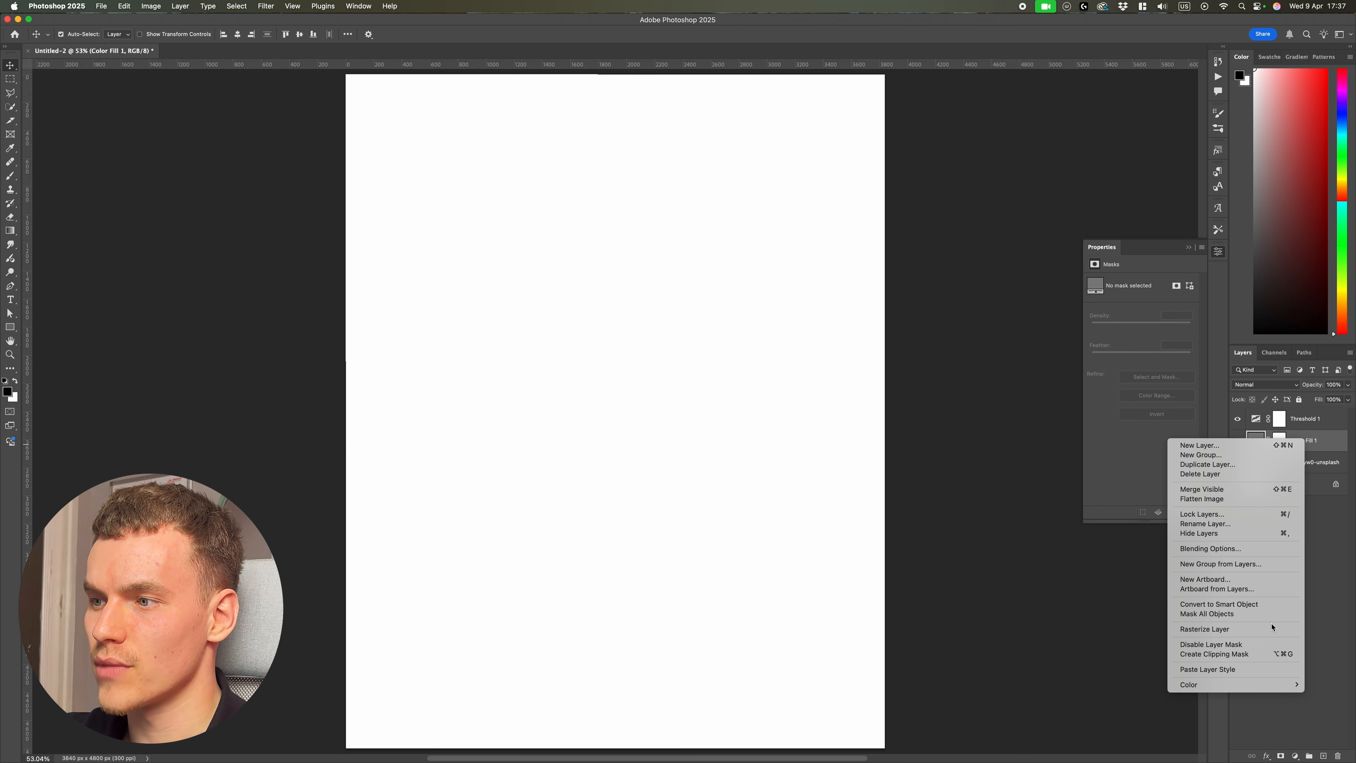
{"action": "left_click", "coordinate": [1279, 607]}
{"action": "left_click", "coordinate": [265, 6]}
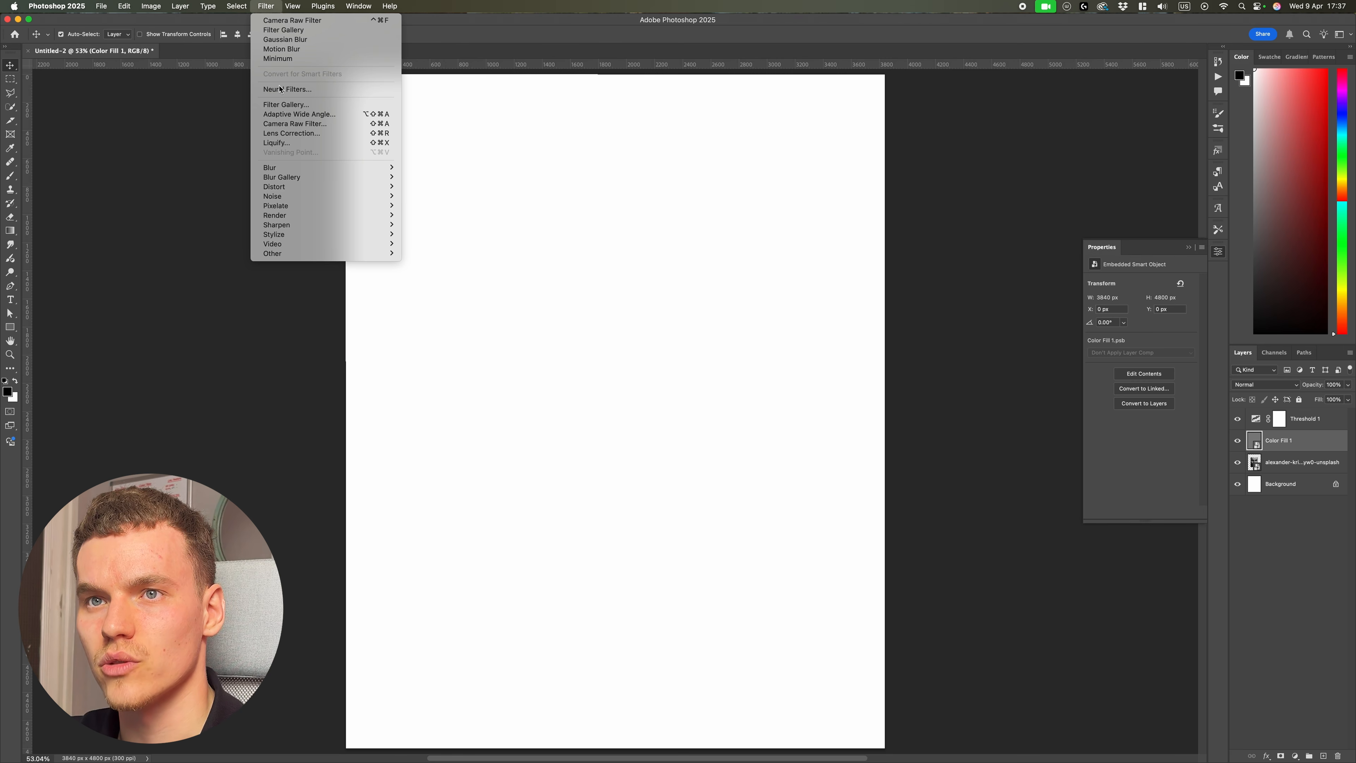
{"action": "left_click", "coordinate": [373, 122]}
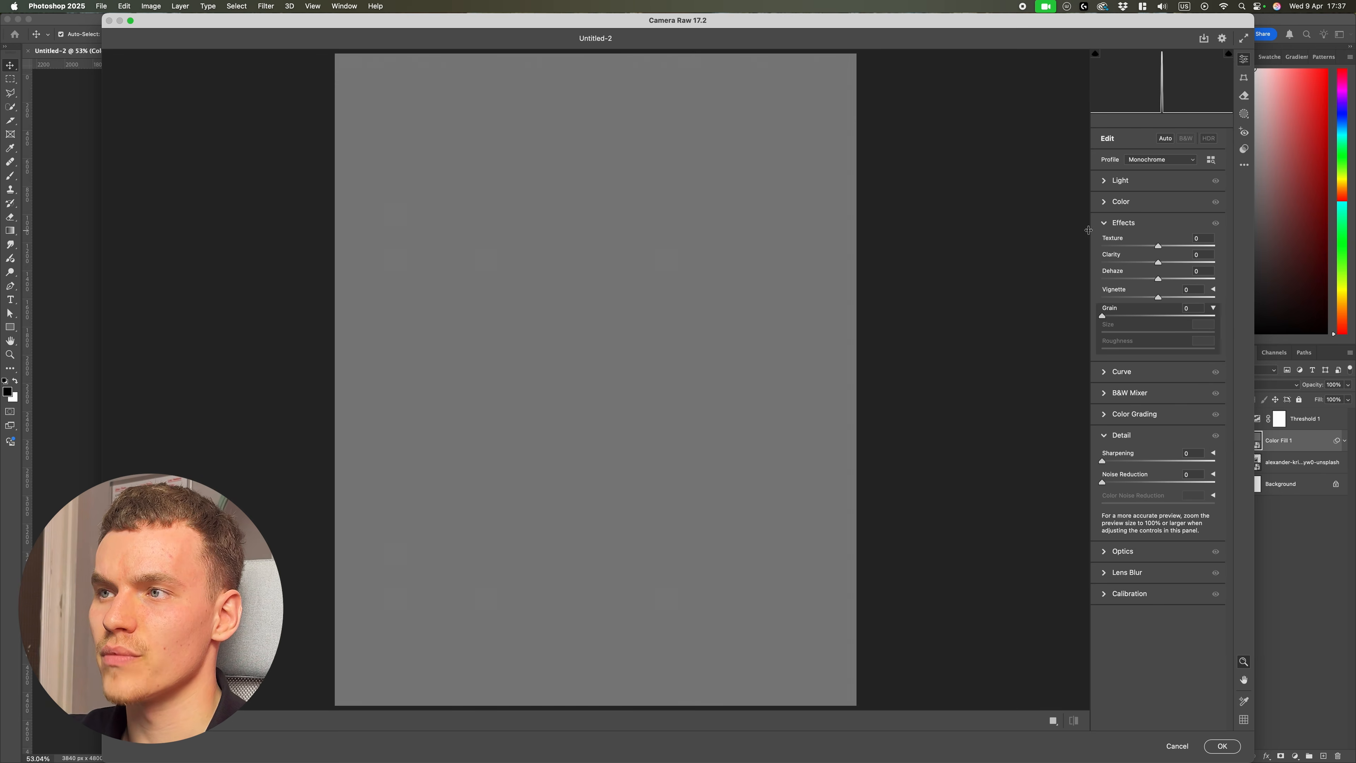
{"action": "left_click", "coordinate": [1118, 223]}
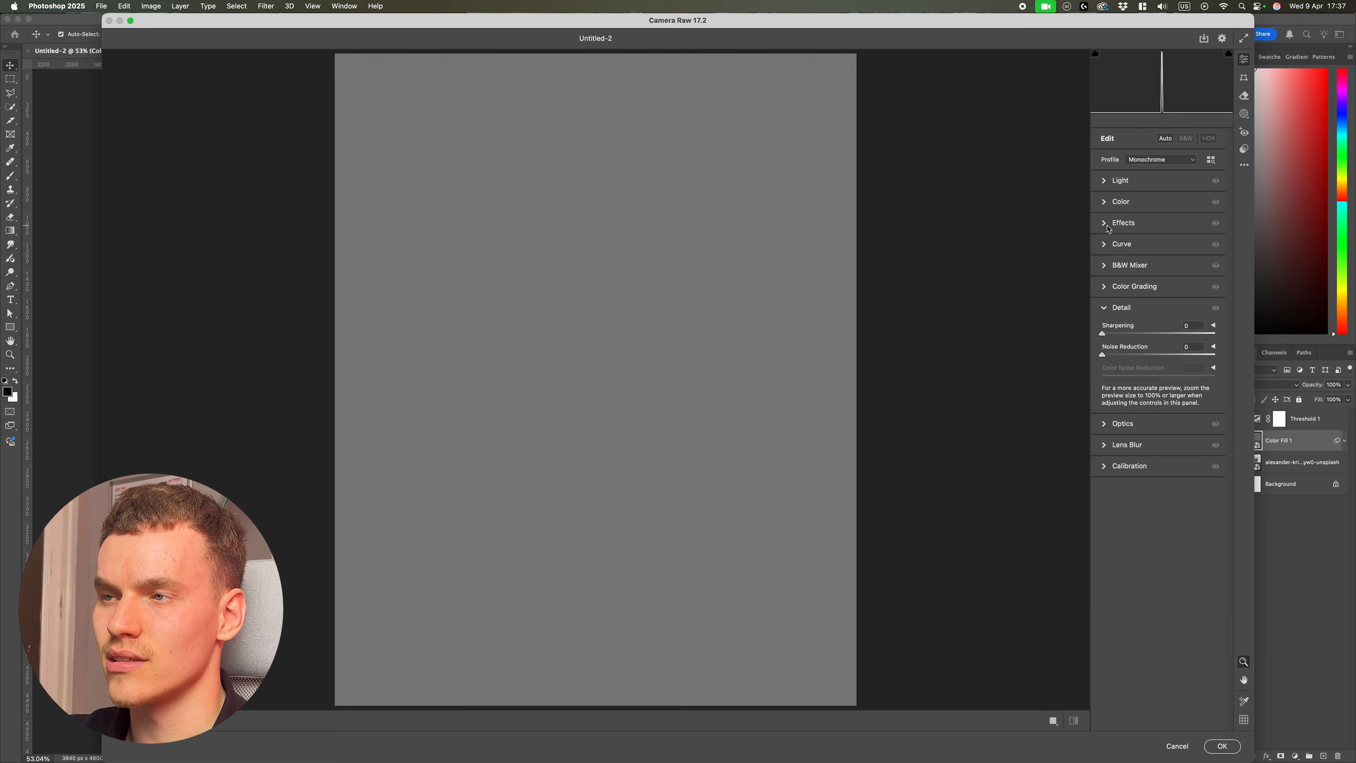
{"action": "left_click", "coordinate": [1109, 224]}
{"action": "left_click", "coordinate": [1214, 310]}
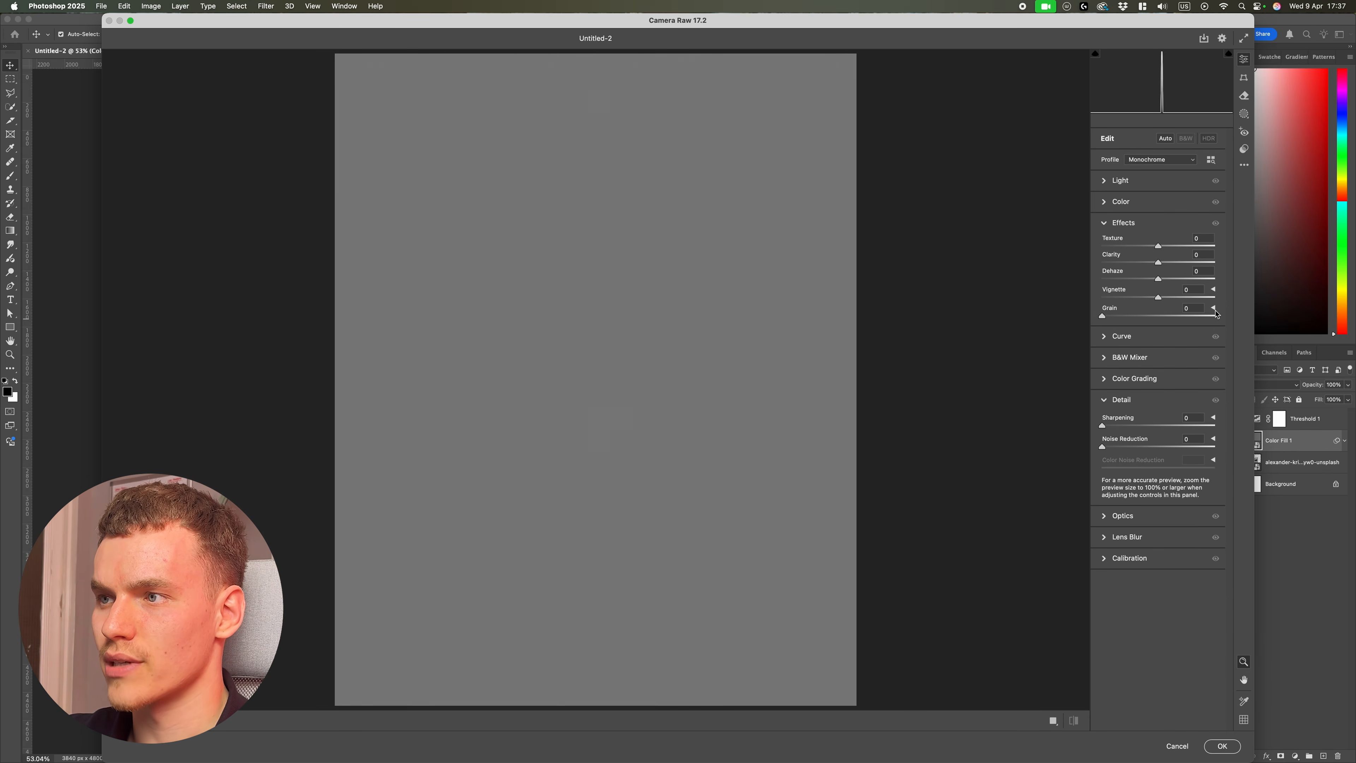
{"action": "left_click", "coordinate": [1214, 308]}
{"action": "left_click_drag", "start_coordinate": [1102, 316], "coordinate": [1276, 310]}
{"action": "left_click_drag", "start_coordinate": [1131, 332], "coordinate": [1244, 330]}
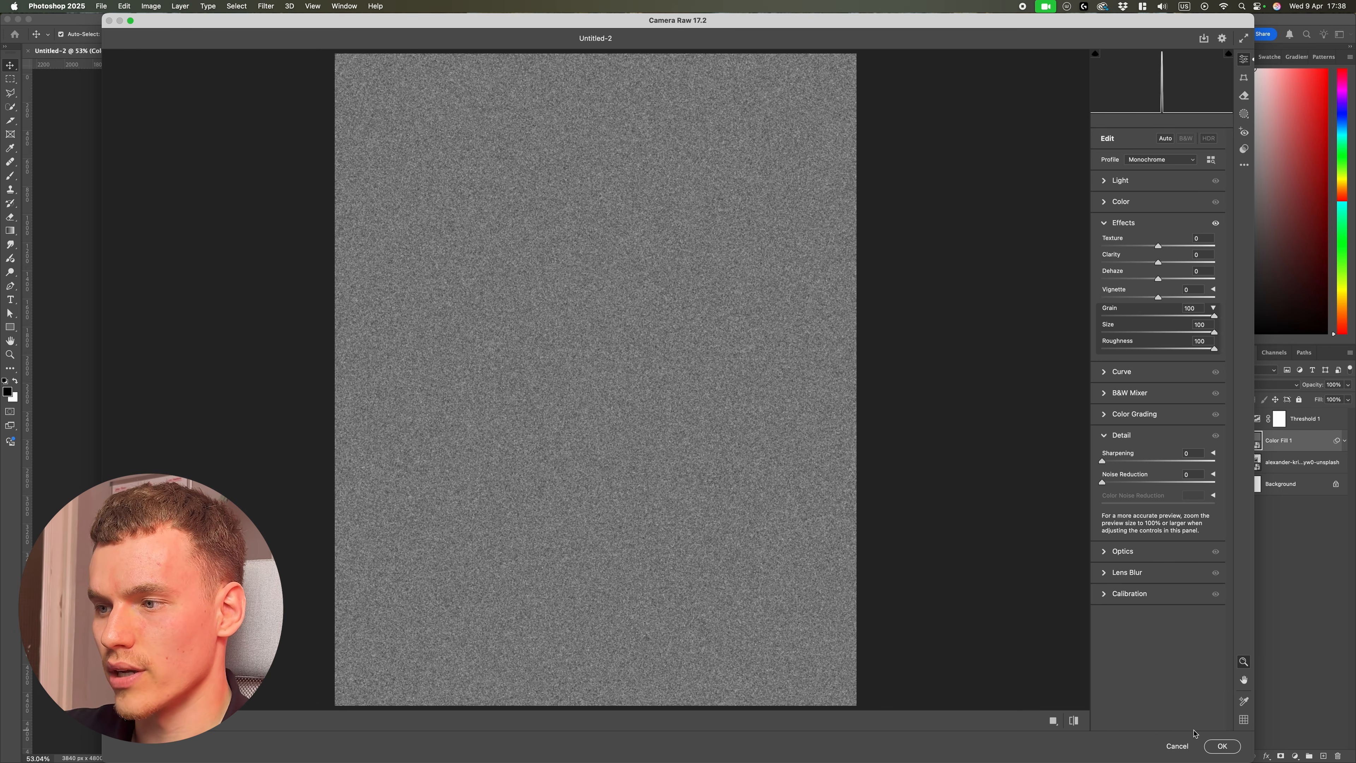
{"action": "left_click", "coordinate": [1222, 746]}
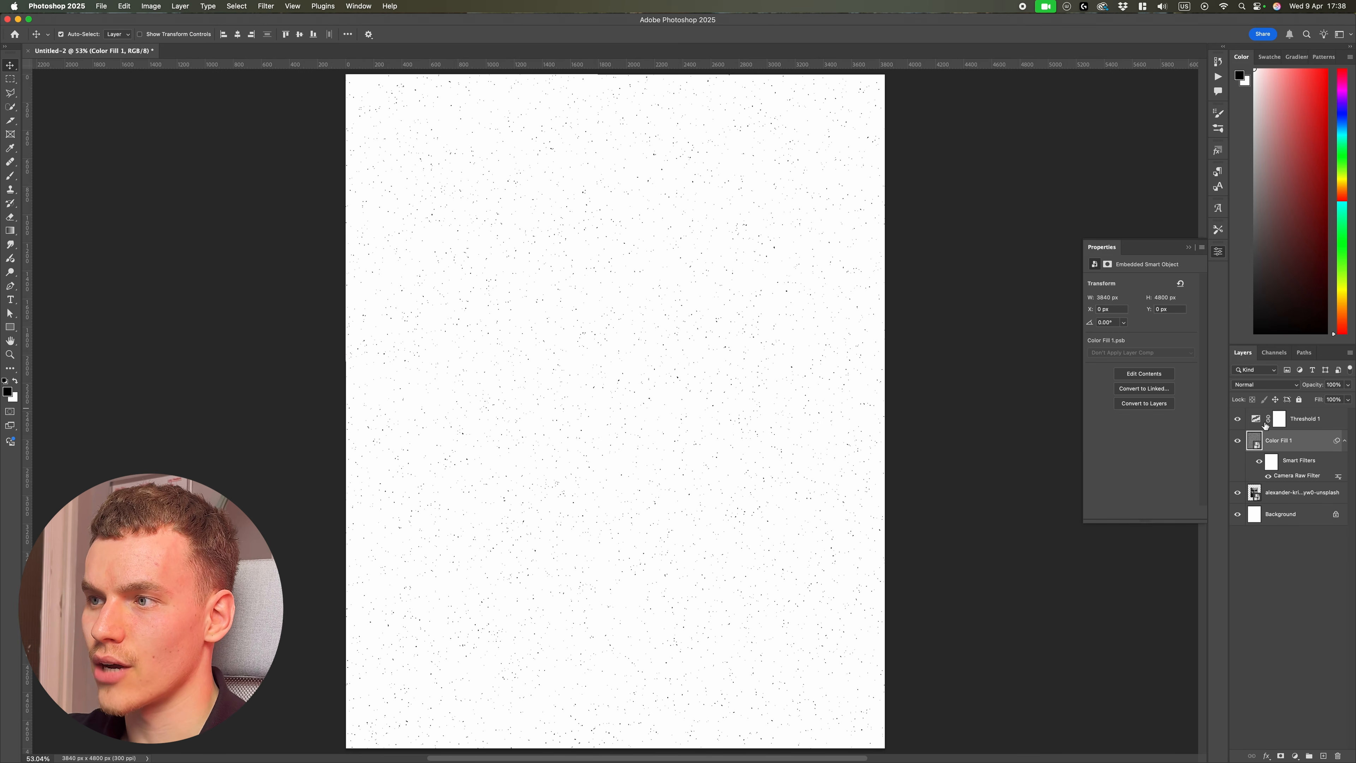
Step: Hide the Threshold layer and set the grain layer's blend mode to Overlay
{"action": "left_click", "coordinate": [1238, 419]}
{"action": "left_click", "coordinate": [1238, 419]}
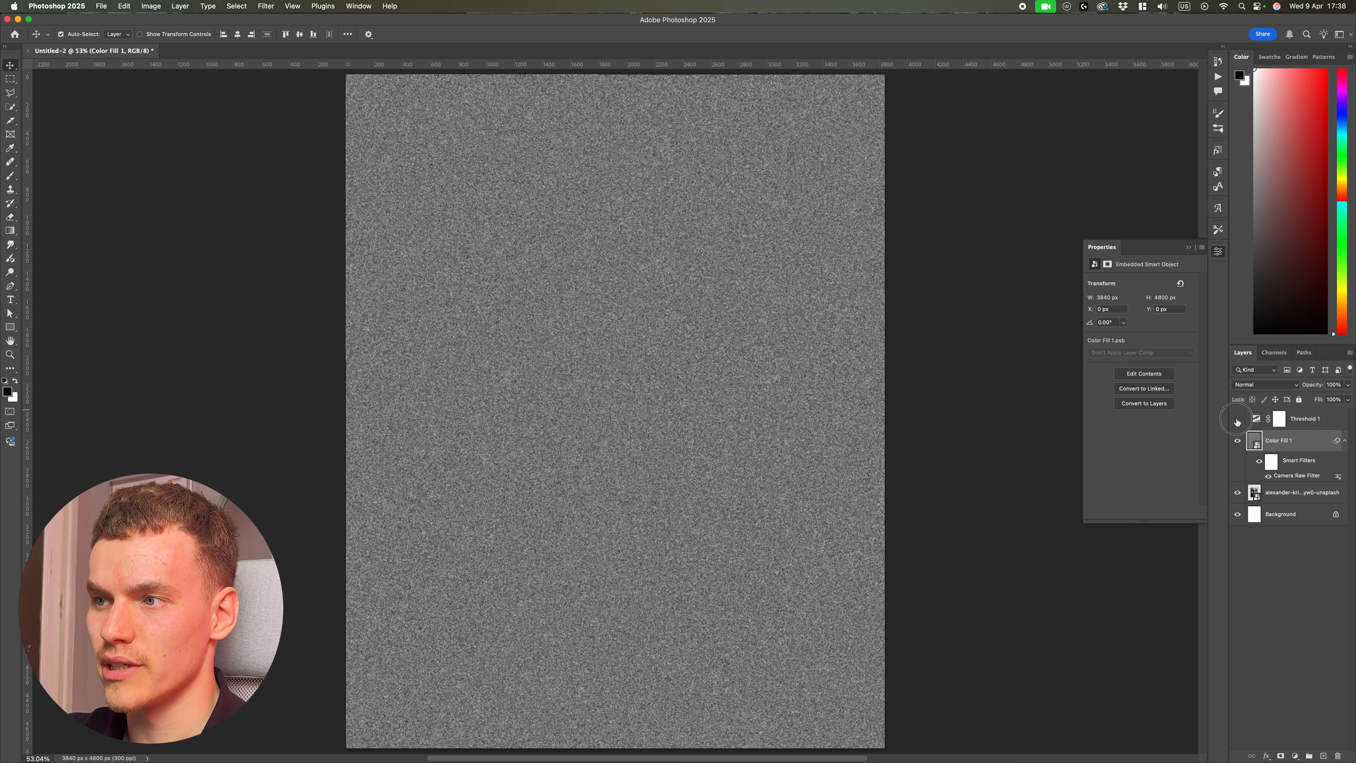
{"action": "left_click", "coordinate": [1239, 419]}
{"action": "left_click", "coordinate": [1266, 385]}
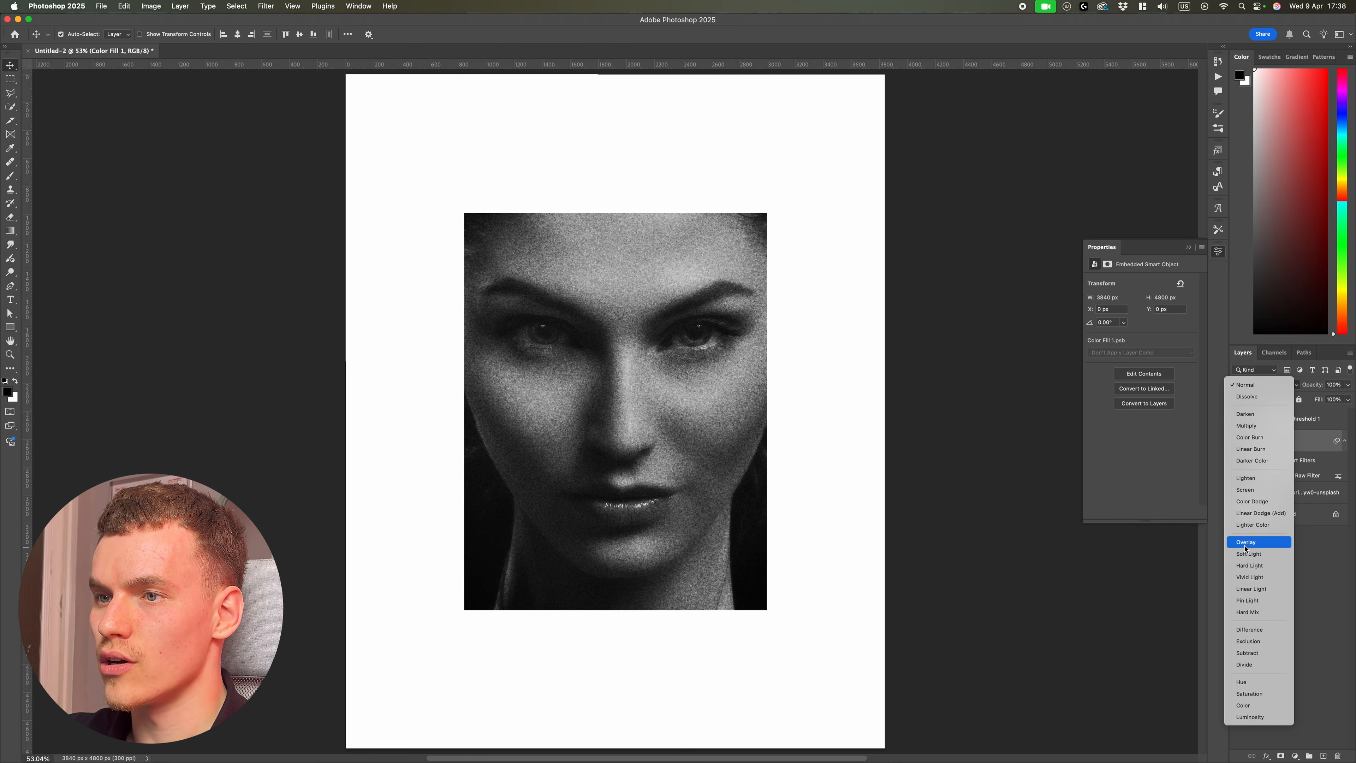
{"action": "left_click", "coordinate": [1246, 551]}
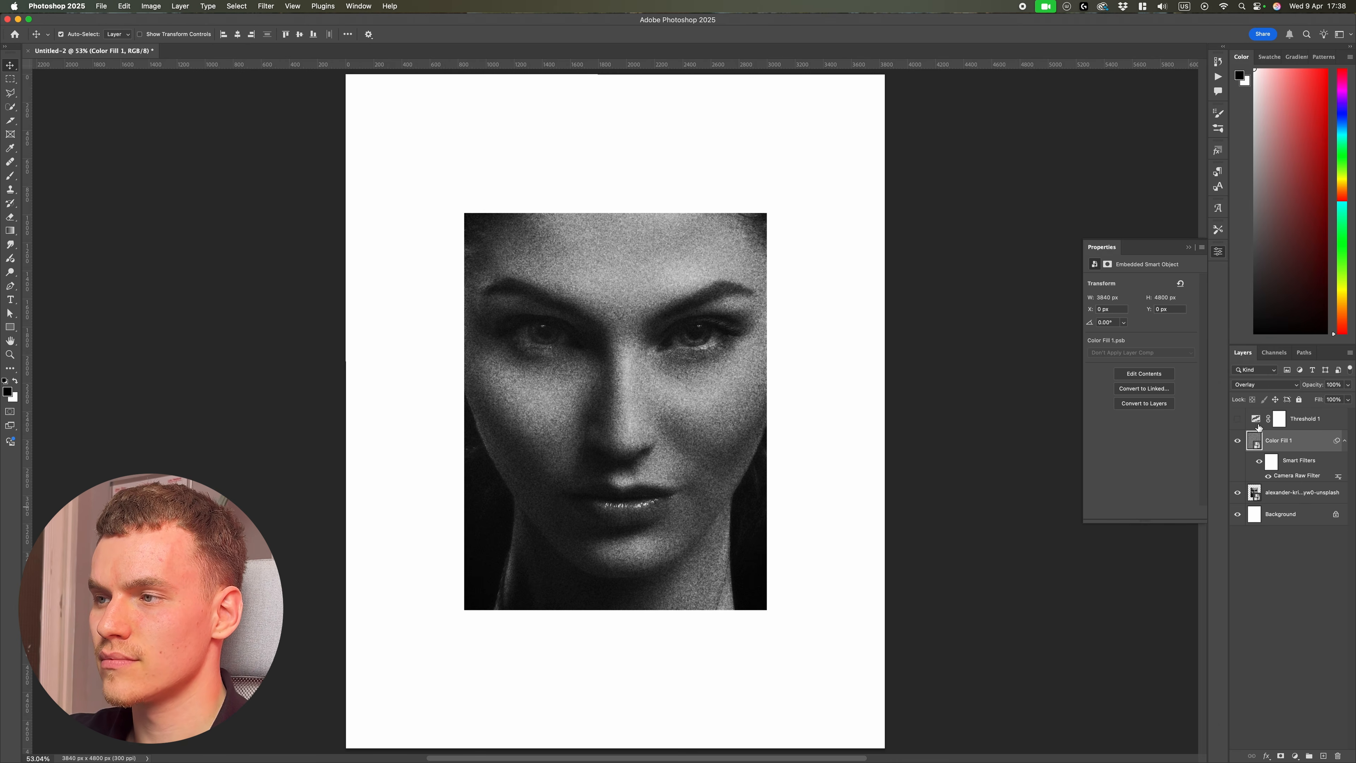
Step: Turn the Threshold layer back on and toggle the grain layer, zooming in to compare the halftone result
{"action": "left_click", "coordinate": [1238, 419]}
{"action": "left_click", "coordinate": [1238, 441]}
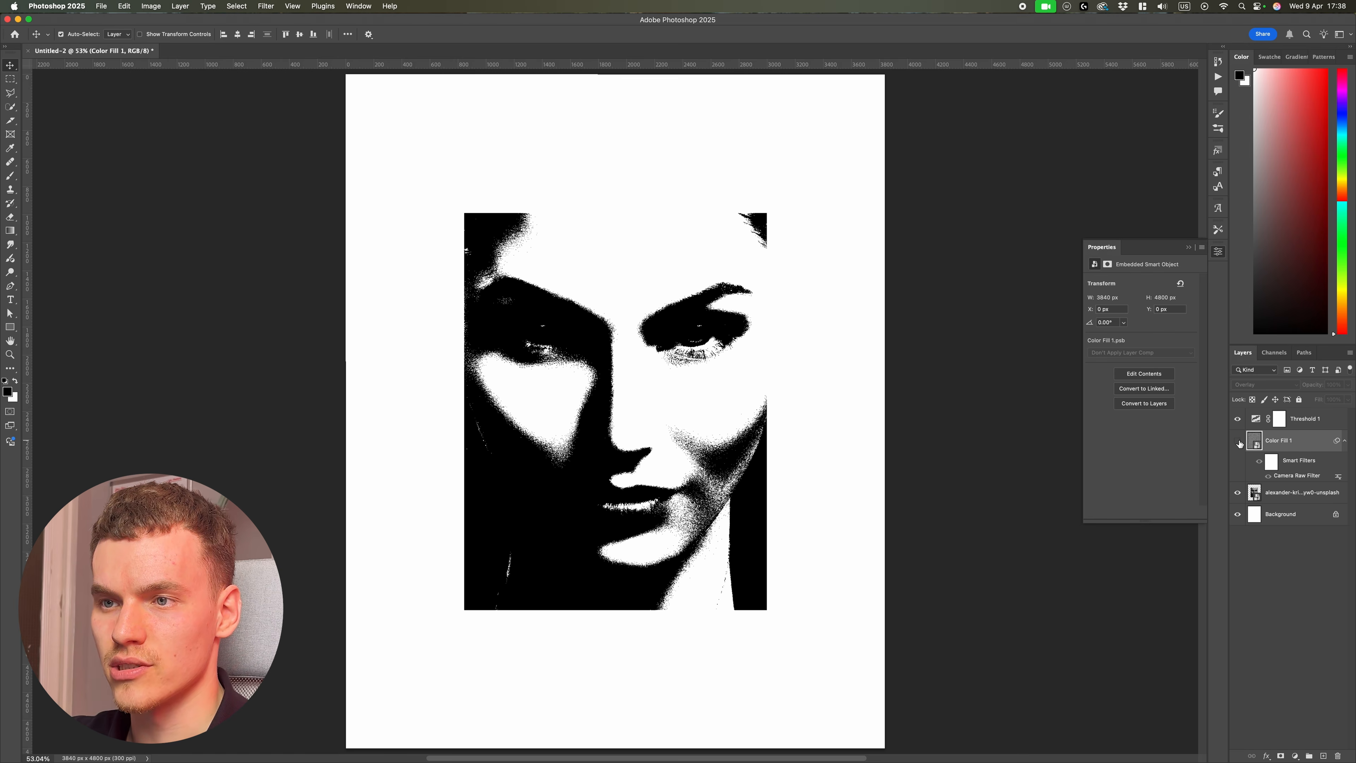
{"action": "left_click", "coordinate": [1238, 441]}
{"action": "left_click", "coordinate": [1238, 441]}
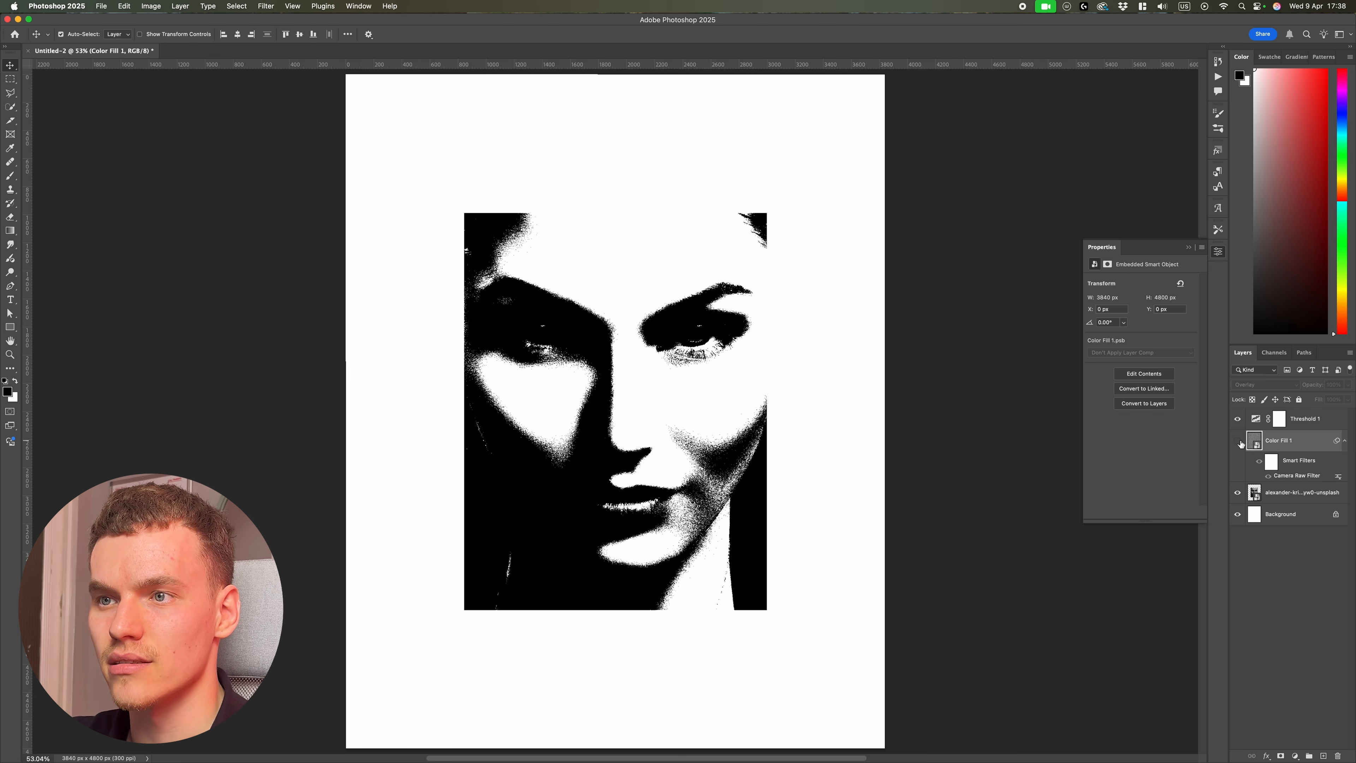
{"action": "left_click", "coordinate": [1238, 441]}
{"action": "left_click", "coordinate": [1238, 441]}
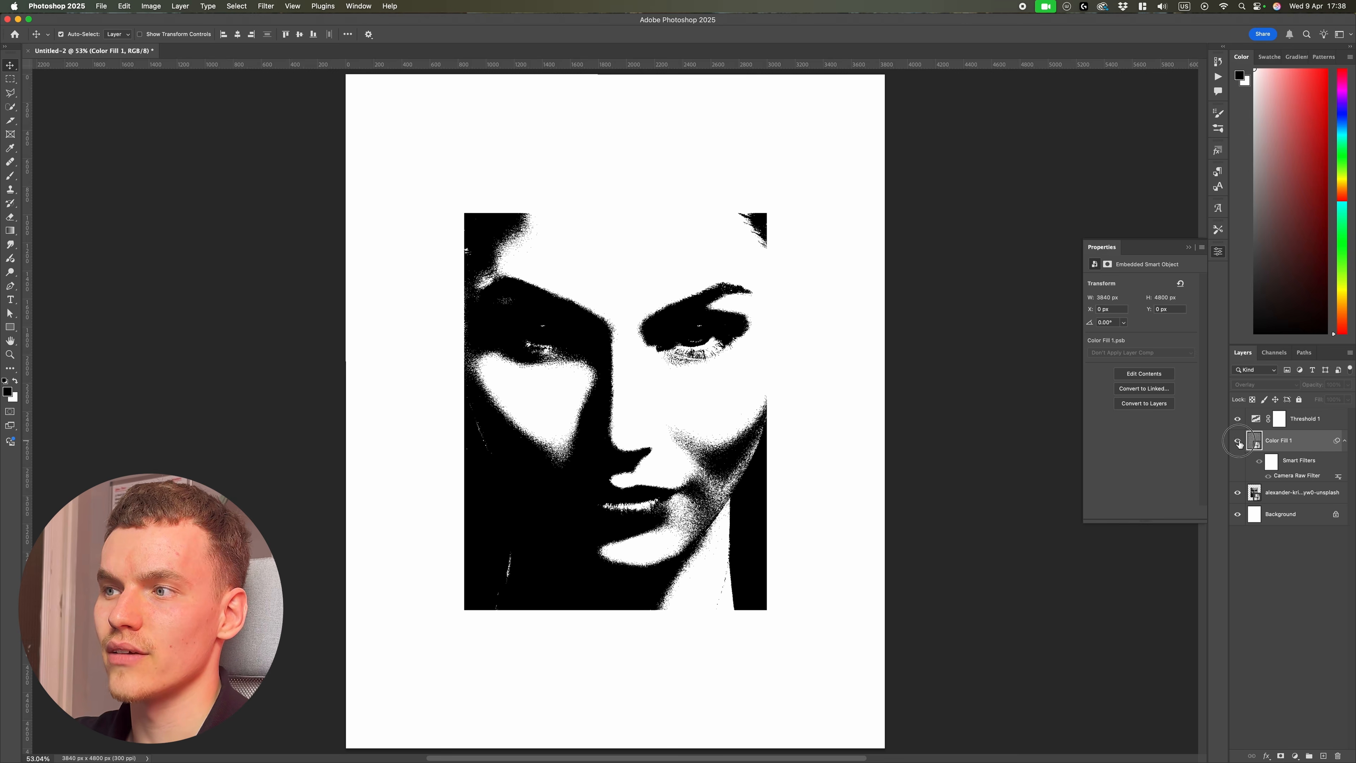
{"action": "left_click", "coordinate": [1238, 441]}
{"action": "left_click", "coordinate": [1344, 441]}
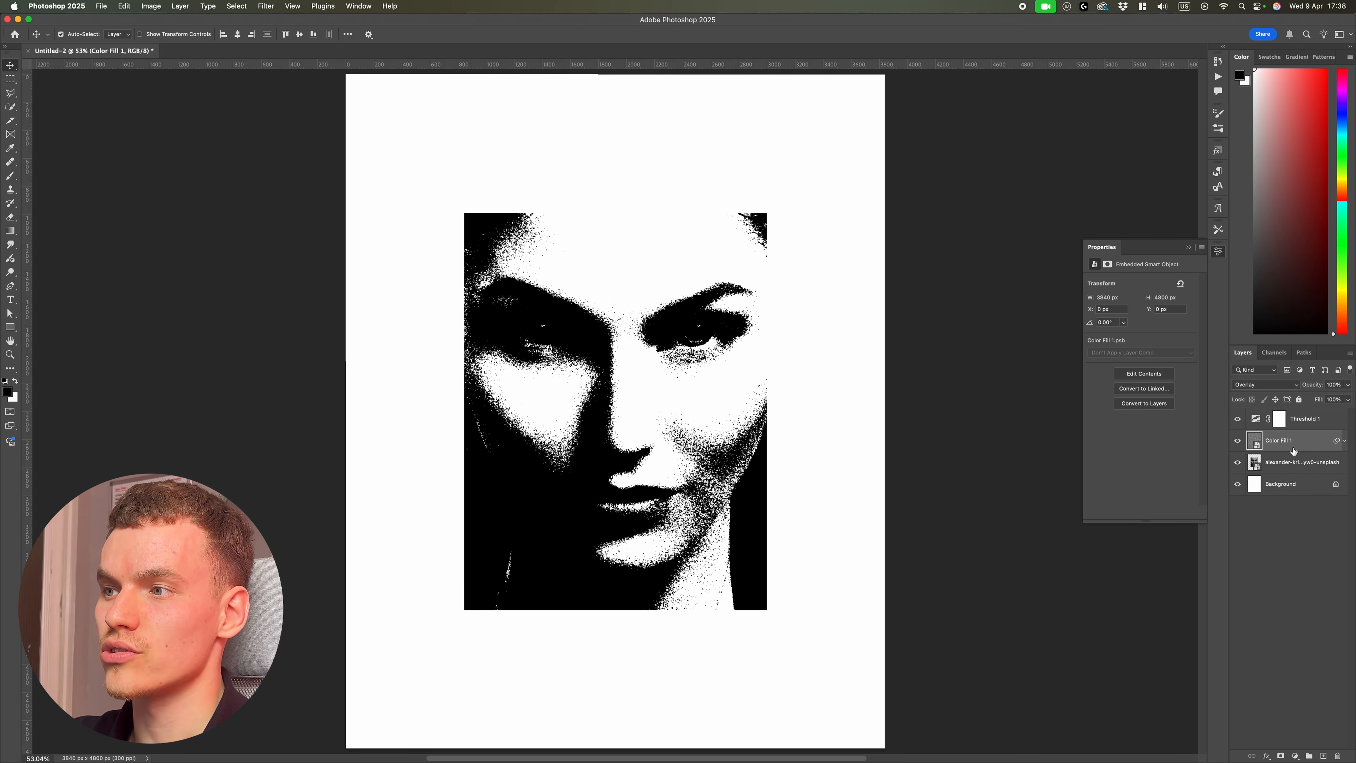
{"action": "left_click", "coordinate": [1235, 442]}
{"action": "left_click", "coordinate": [1235, 442]}
{"action": "scroll", "coordinate": [705, 427], "scroll_direction": "up", "scroll_amount": 5}
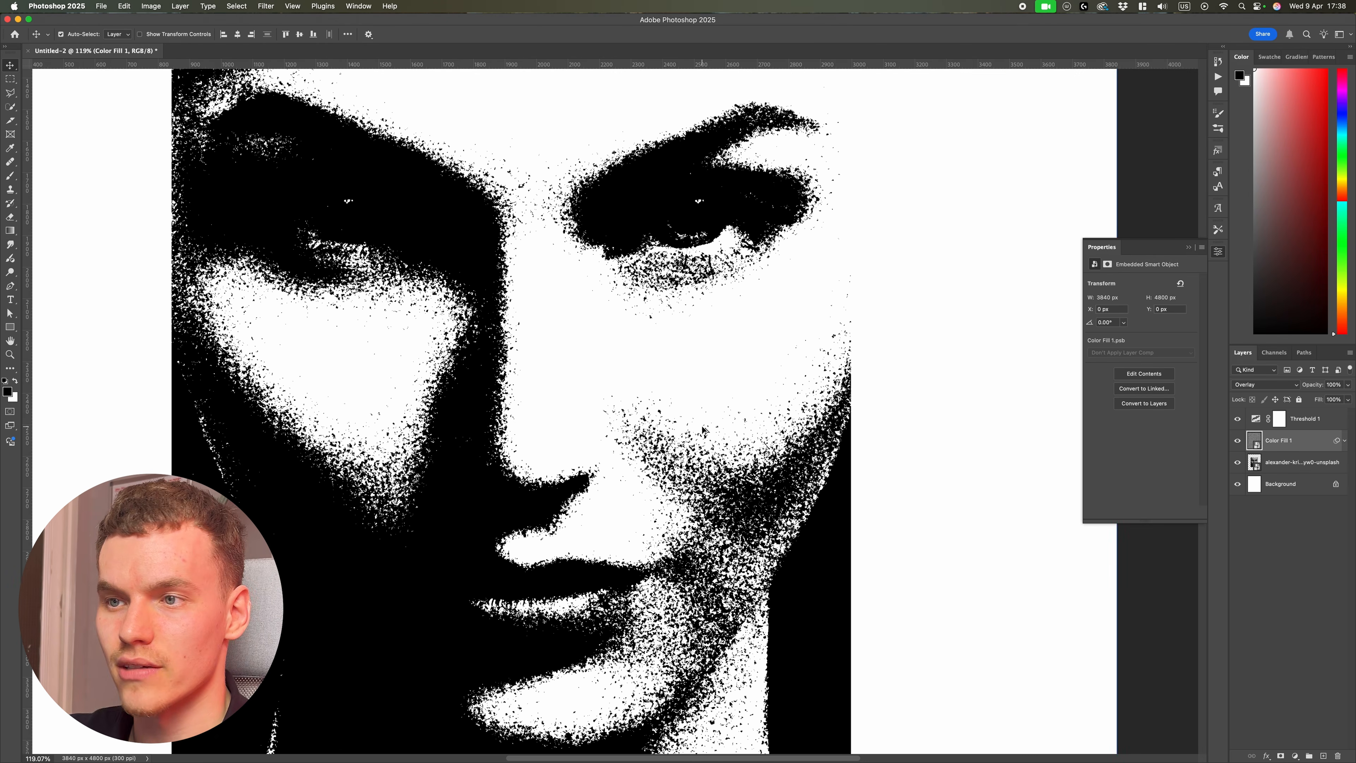
{"action": "key", "text": "super+0"}
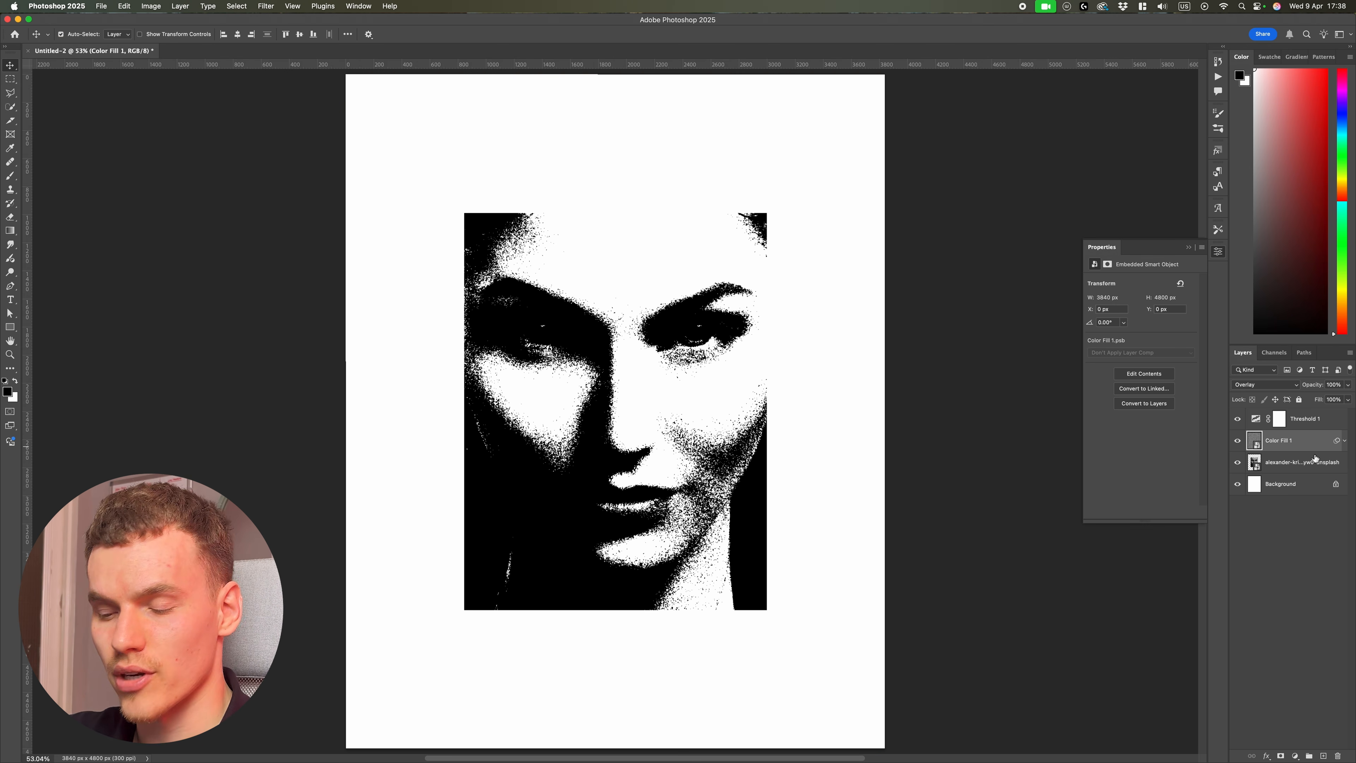
Step: Duplicate the grain smart object layer to end up with two extra copies
{"action": "key", "text": "super+j"}
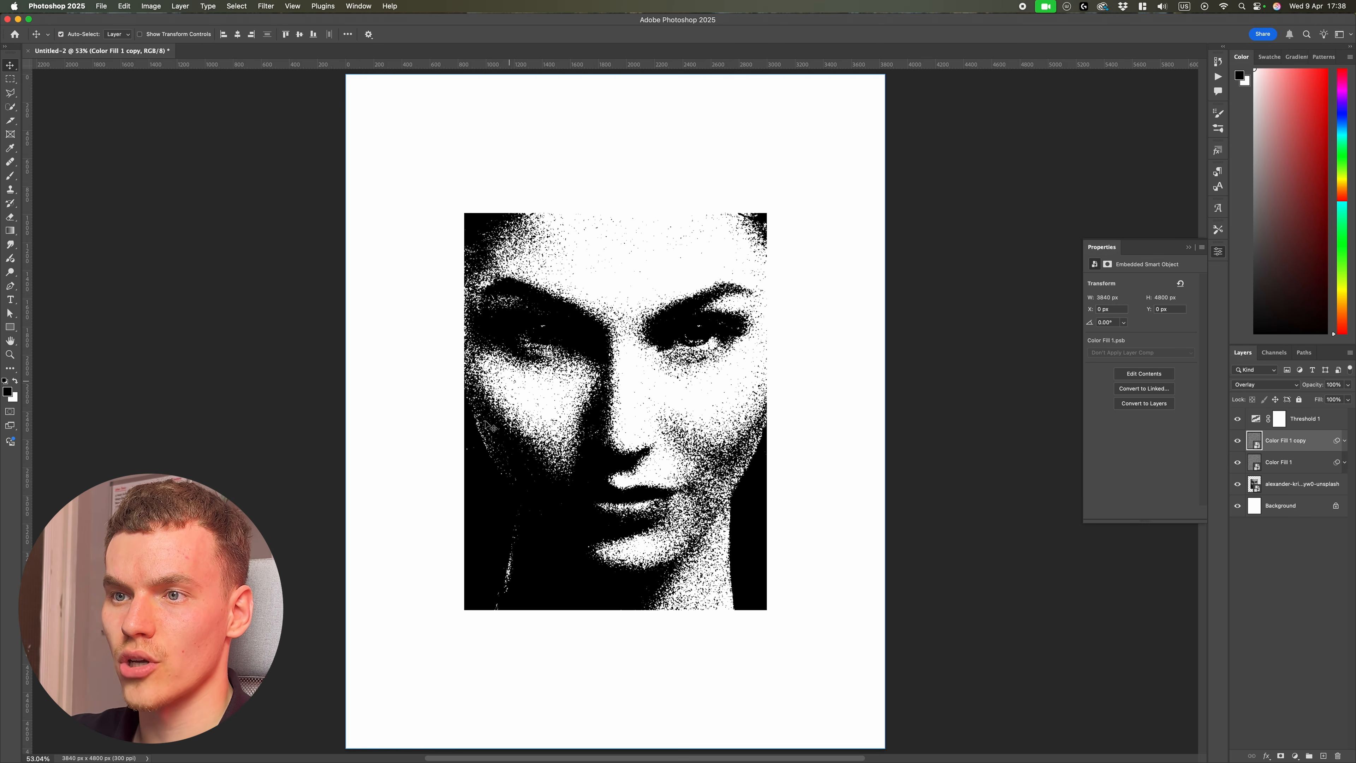
{"action": "key", "text": "super+j"}
{"action": "key", "text": "super+j"}
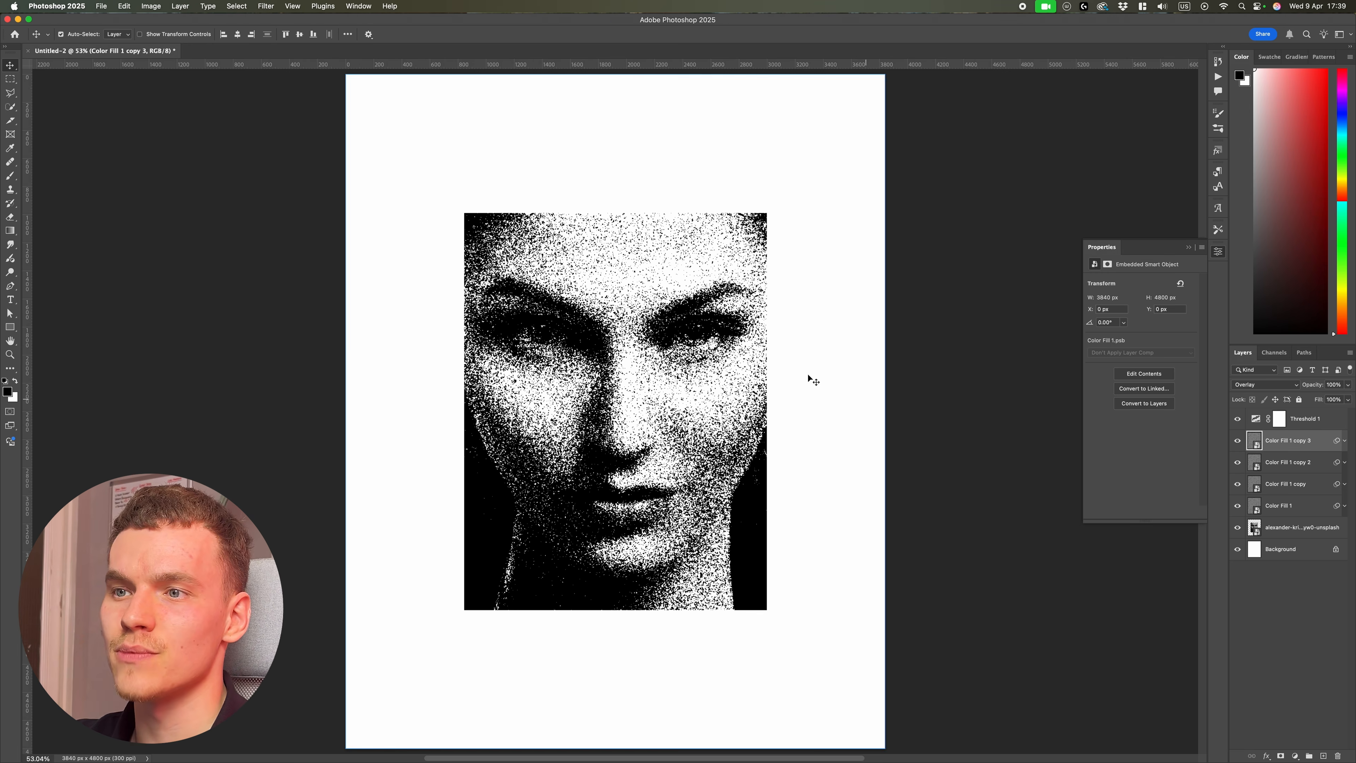
{"action": "key", "text": "BackSpace"}
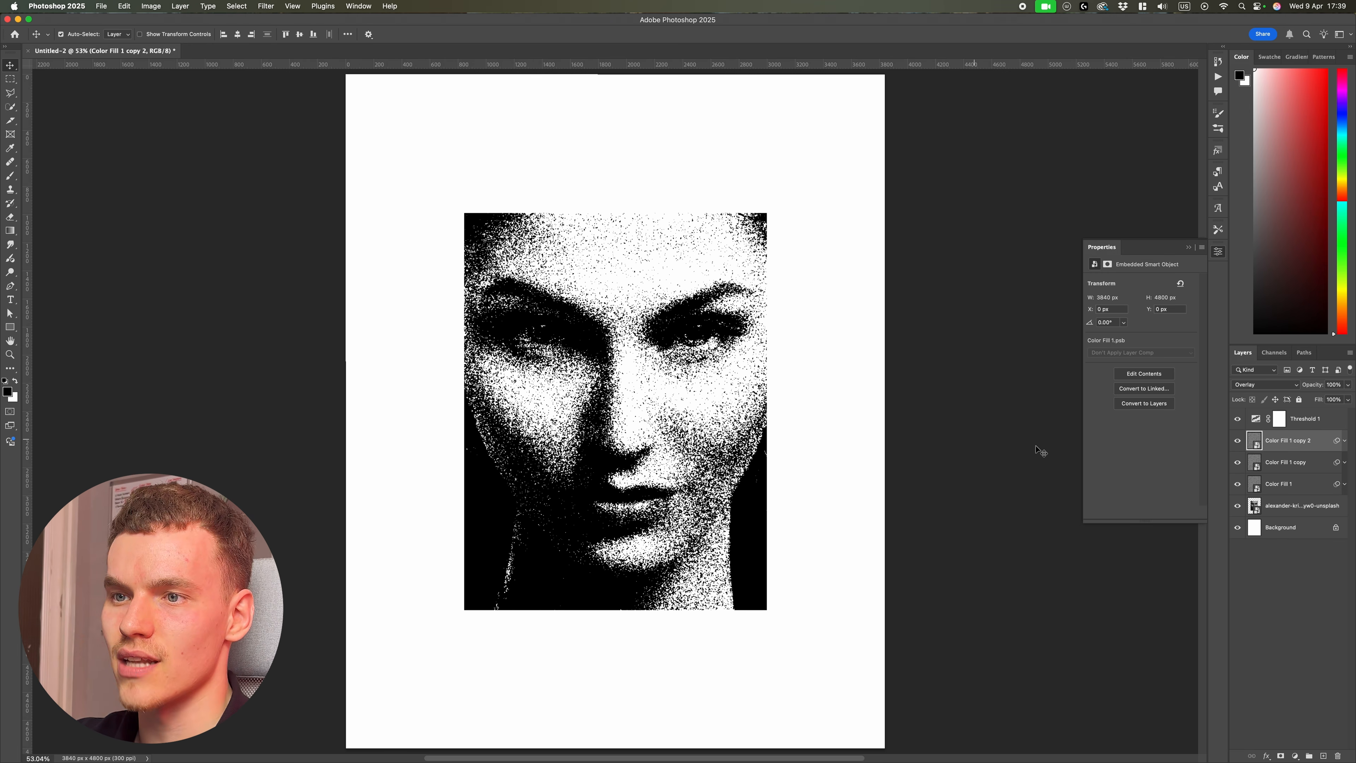
Step: Reopen the top grain copy's Camera Raw Filter, lower its grain size, and compare the copy on and off
{"action": "left_click", "coordinate": [1238, 440]}
{"action": "left_click", "coordinate": [1236, 440]}
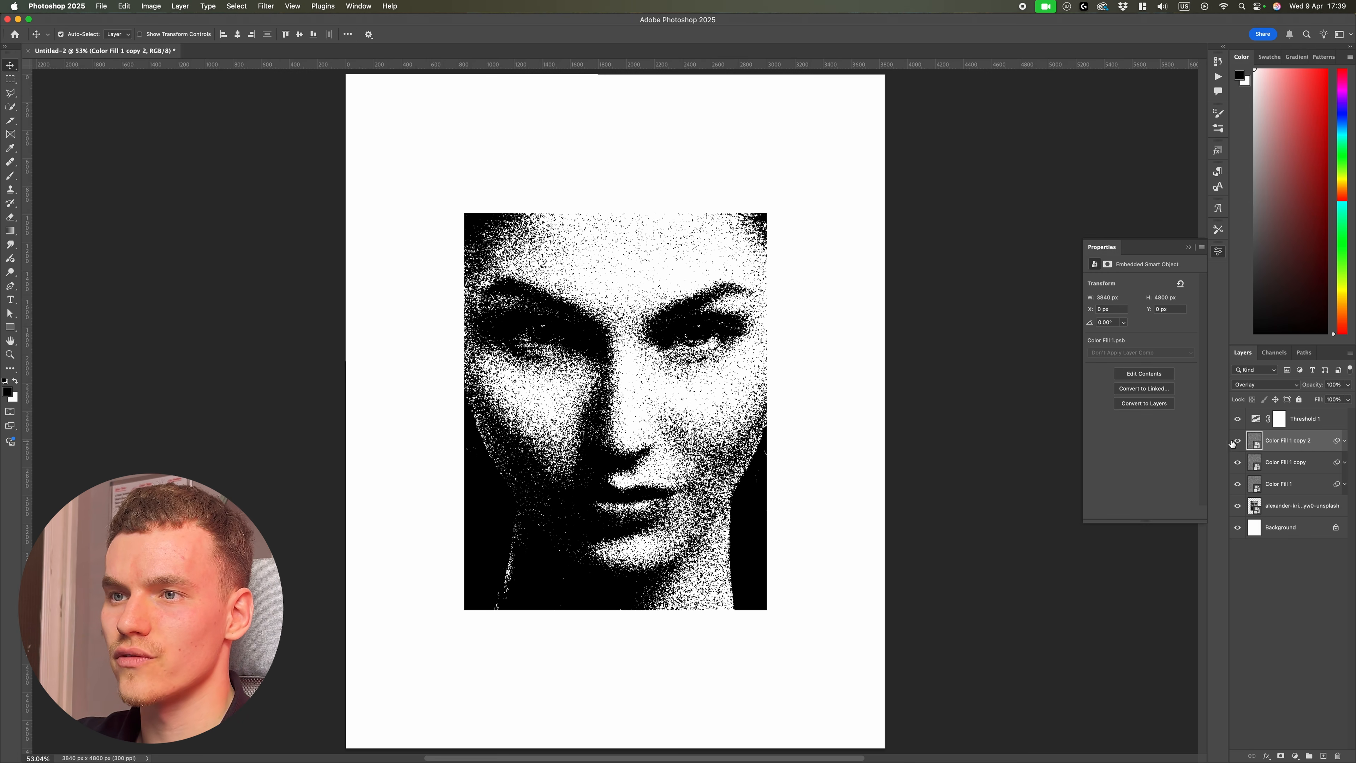
{"action": "left_click", "coordinate": [1345, 442]}
{"action": "double_click", "coordinate": [1250, 478]}
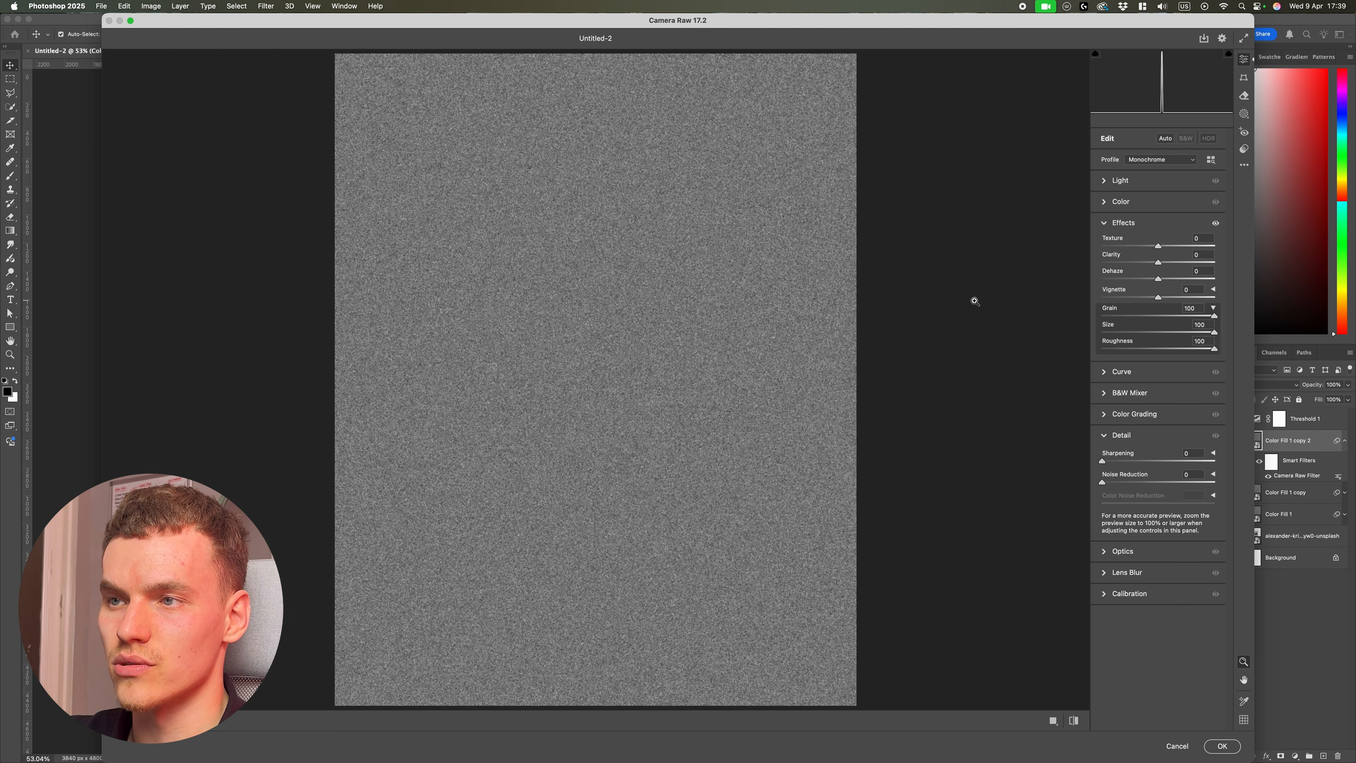
{"action": "left_click_drag", "start_coordinate": [1212, 336], "coordinate": [1125, 337]}
{"action": "key", "text": "Return"}
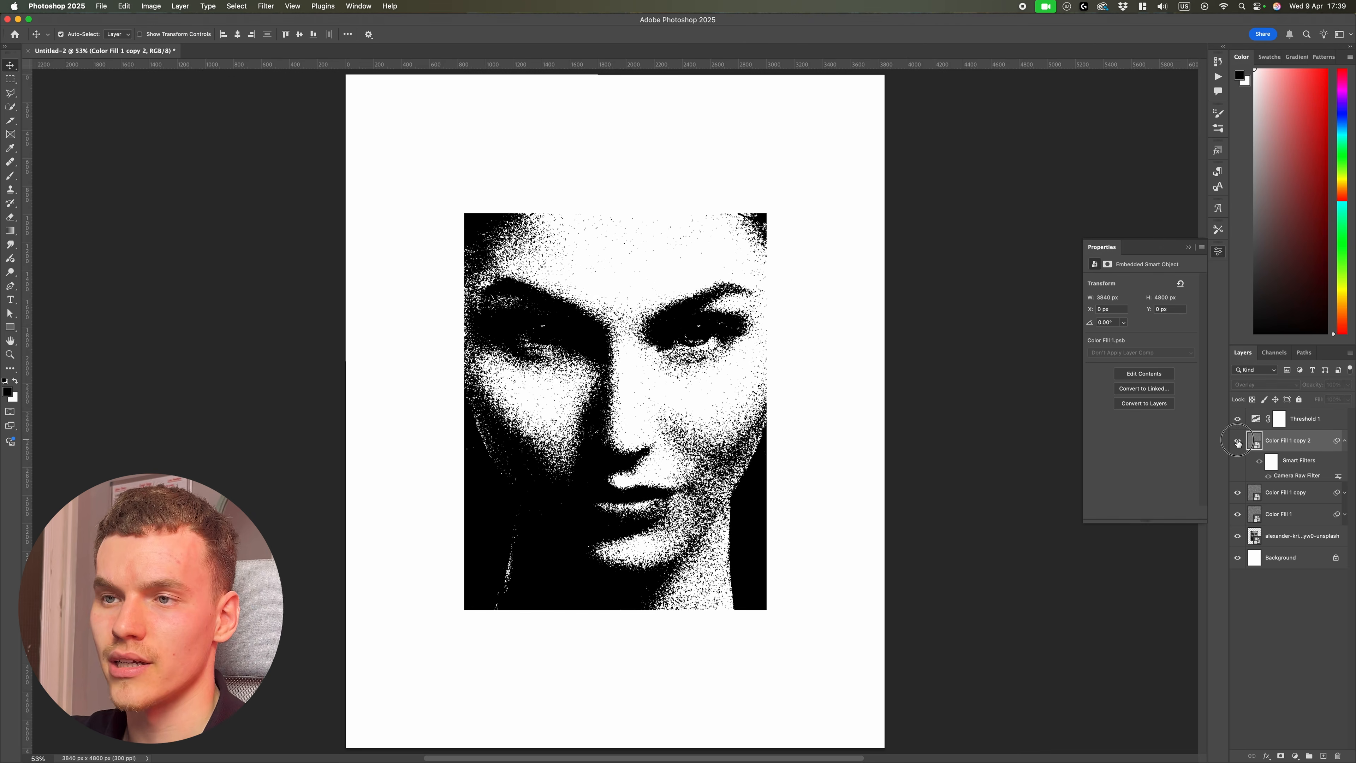
{"action": "left_click", "coordinate": [1237, 440]}
{"action": "left_click", "coordinate": [1238, 441]}
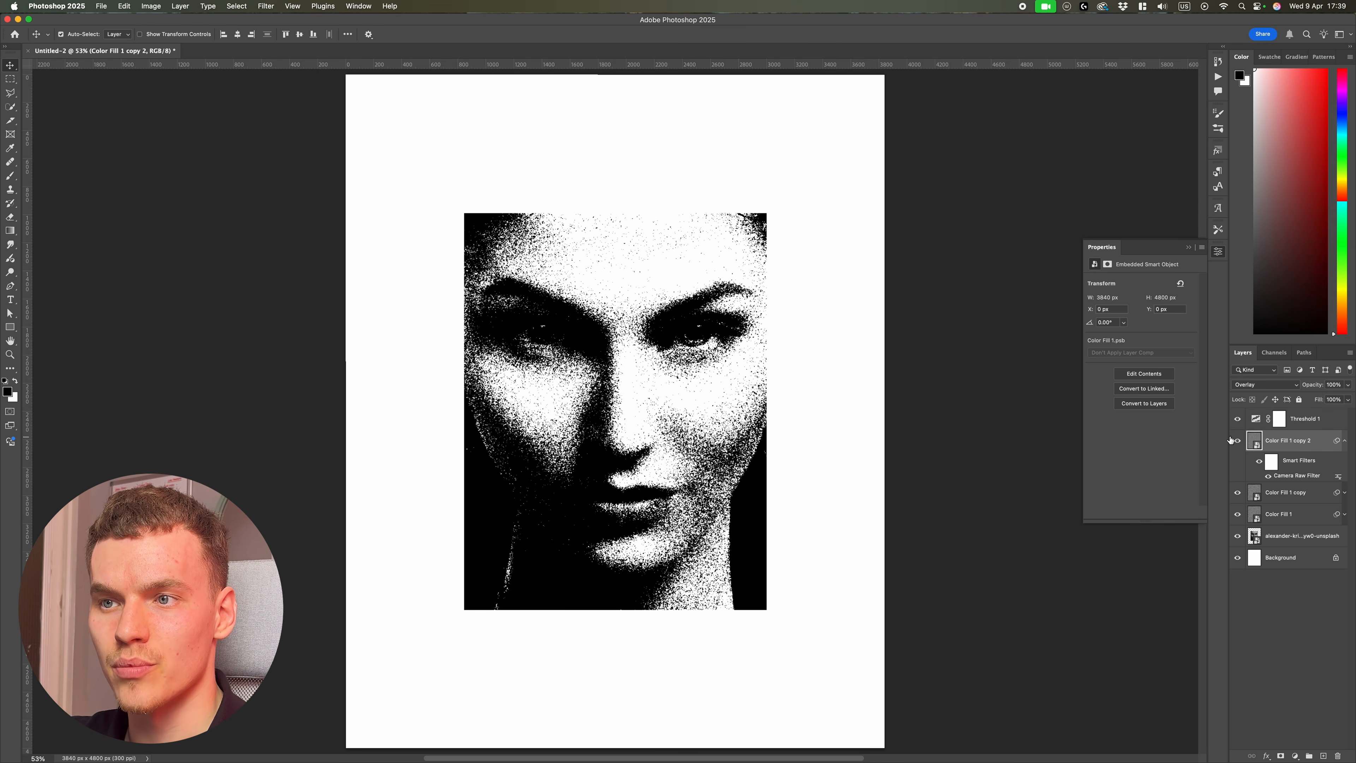
{"action": "scroll", "coordinate": [807, 438], "scroll_direction": "down", "scroll_amount": 2}
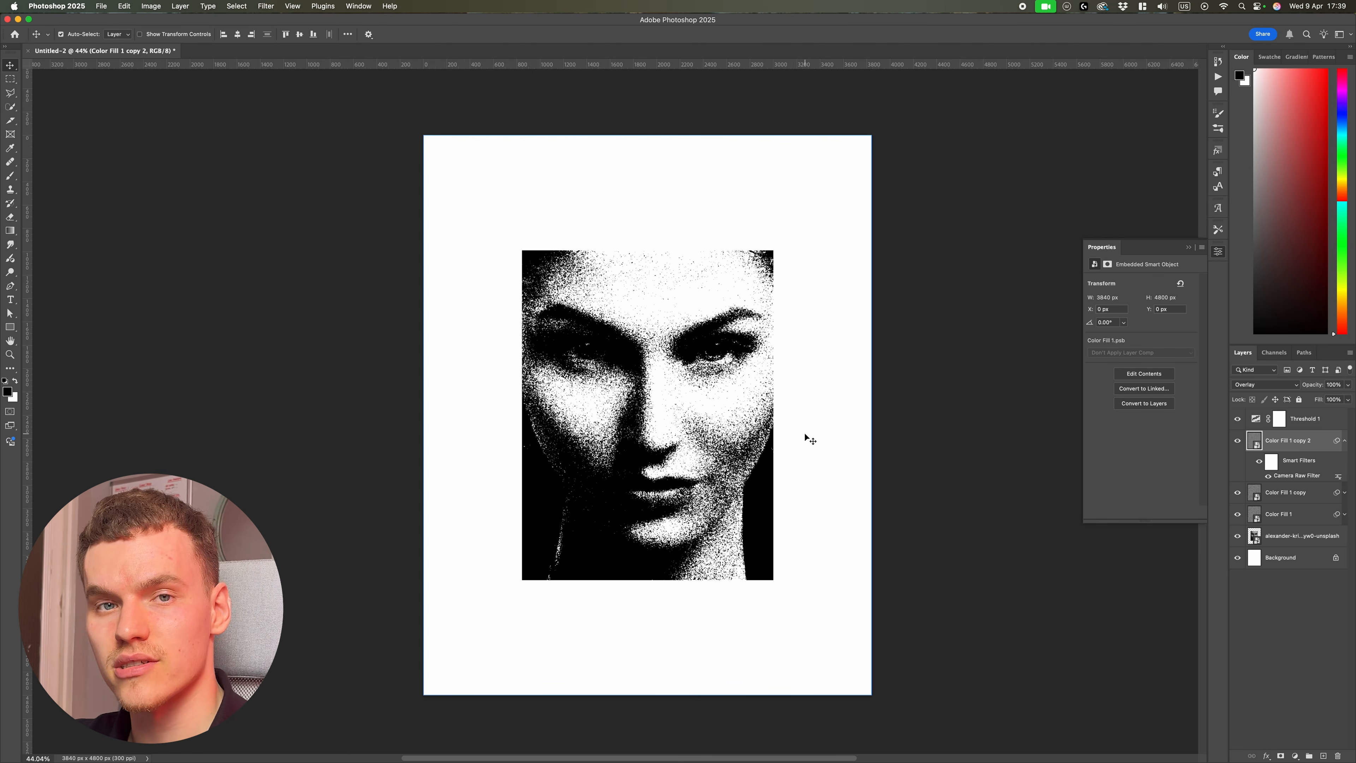
Step: Add a Gradient Map adjustment layer above the Threshold layer and open its Gradient Editor
{"action": "left_click", "coordinate": [1330, 425]}
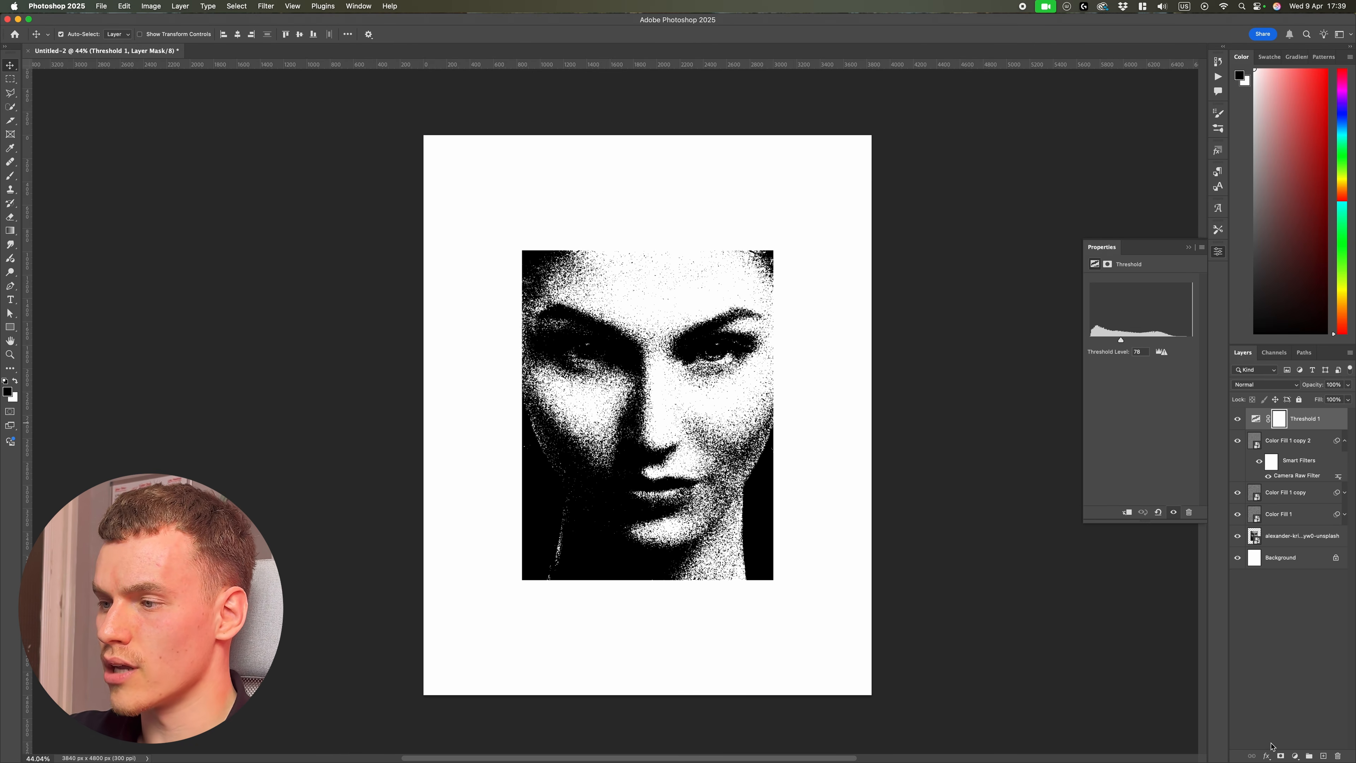
{"action": "left_click", "coordinate": [1293, 758]}
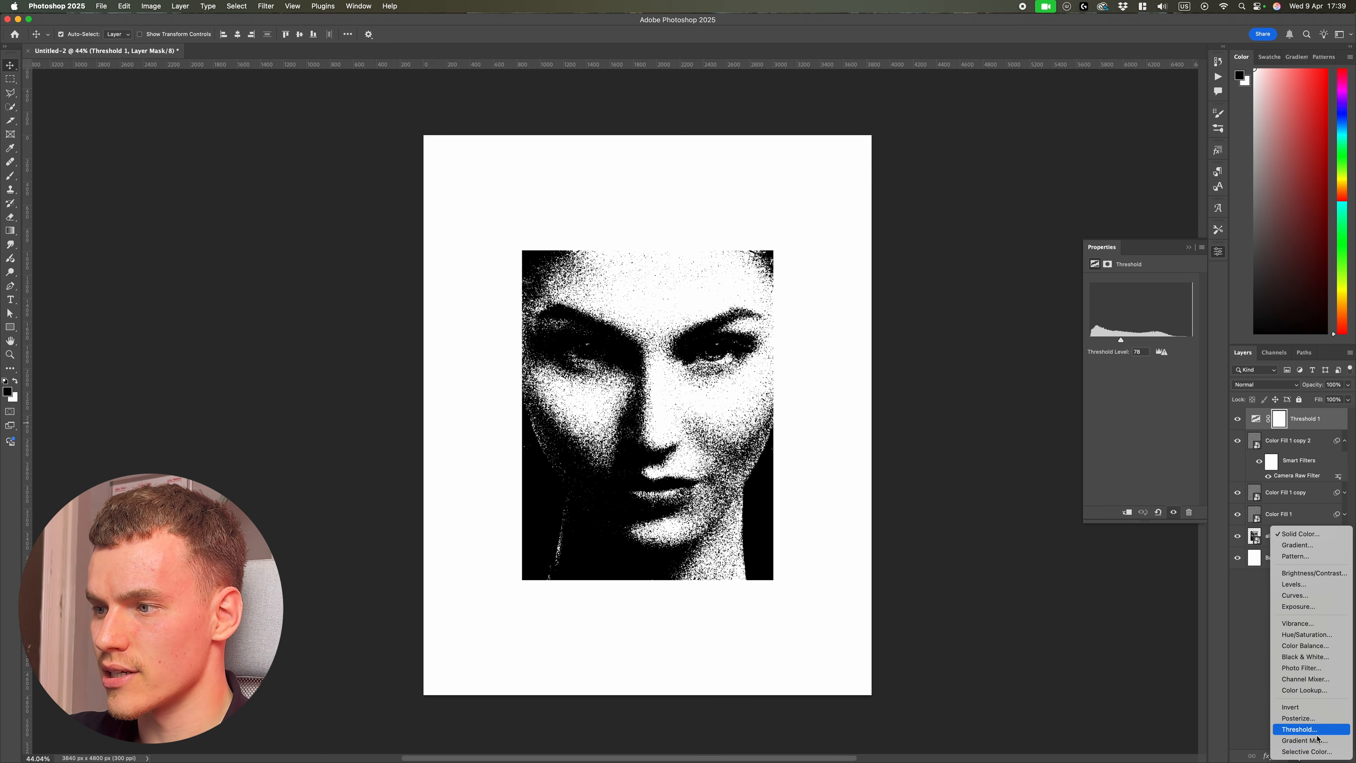
{"action": "left_click", "coordinate": [1319, 736]}
{"action": "left_click", "coordinate": [1137, 285]}
Step: Try several SG Duotone gradient presets, including 37, 20 and 24, finishing with SG Duotone 09
{"action": "left_click", "coordinate": [1002, 442]}
{"action": "left_click", "coordinate": [1032, 444]}
{"action": "left_click", "coordinate": [1077, 443]}
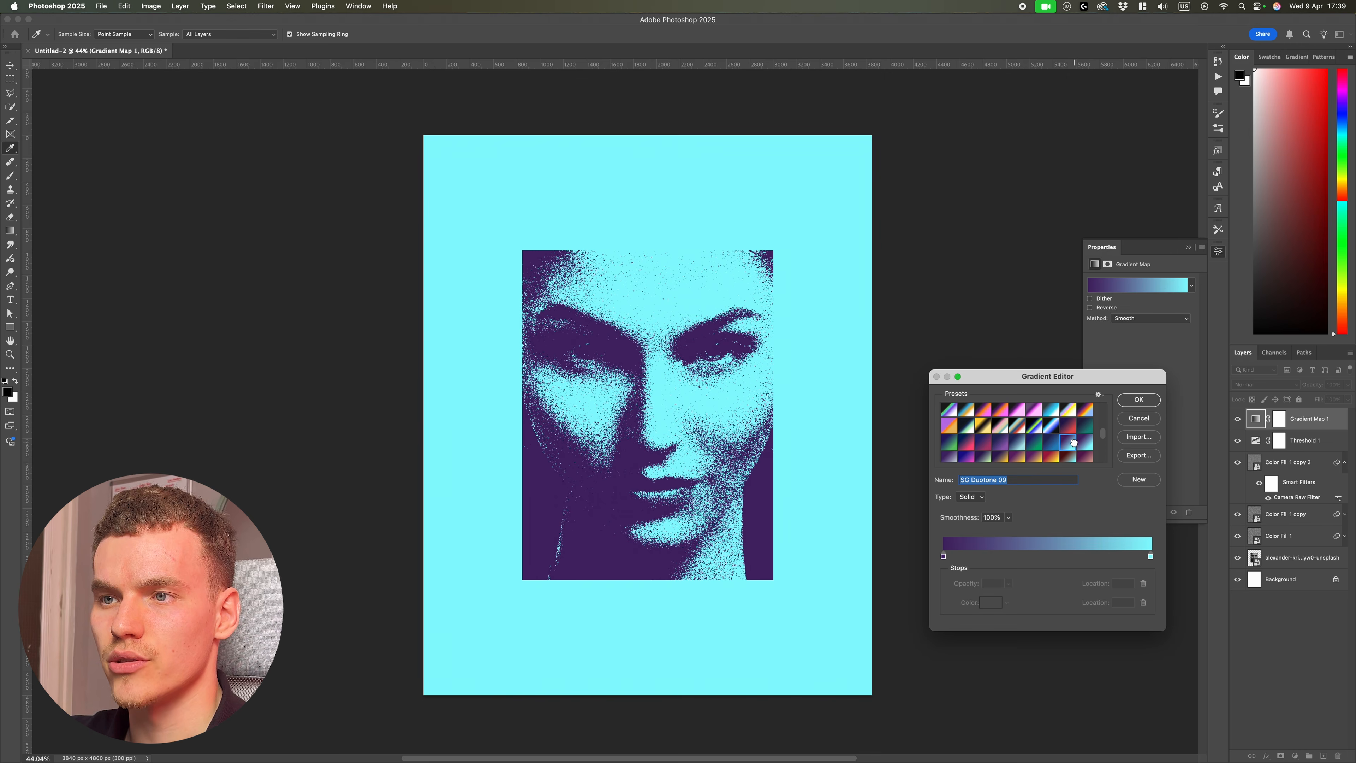
{"action": "left_click", "coordinate": [972, 442]}
{"action": "scroll", "coordinate": [988, 451], "scroll_direction": "down", "scroll_amount": 5}
{"action": "left_click", "coordinate": [966, 429]}
{"action": "left_click", "coordinate": [942, 425]}
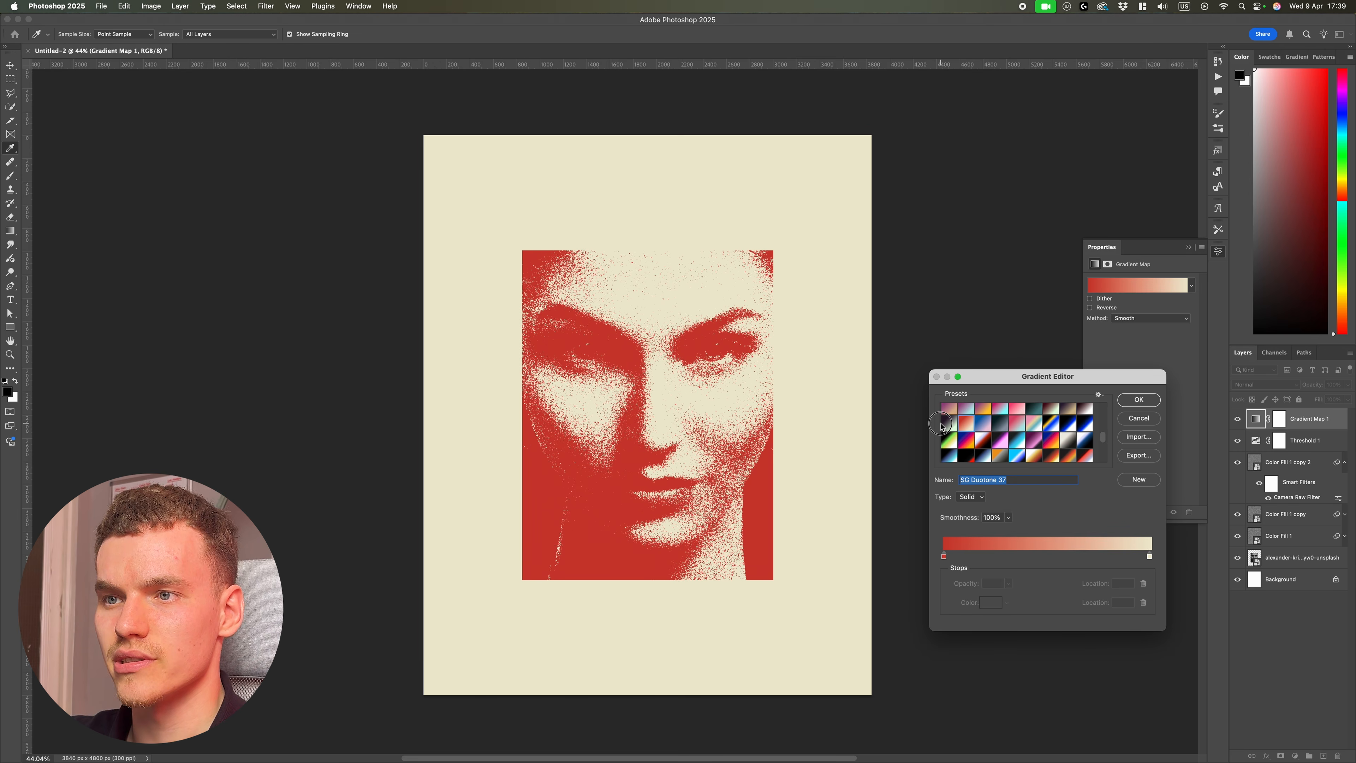
{"action": "left_click", "coordinate": [1003, 419]}
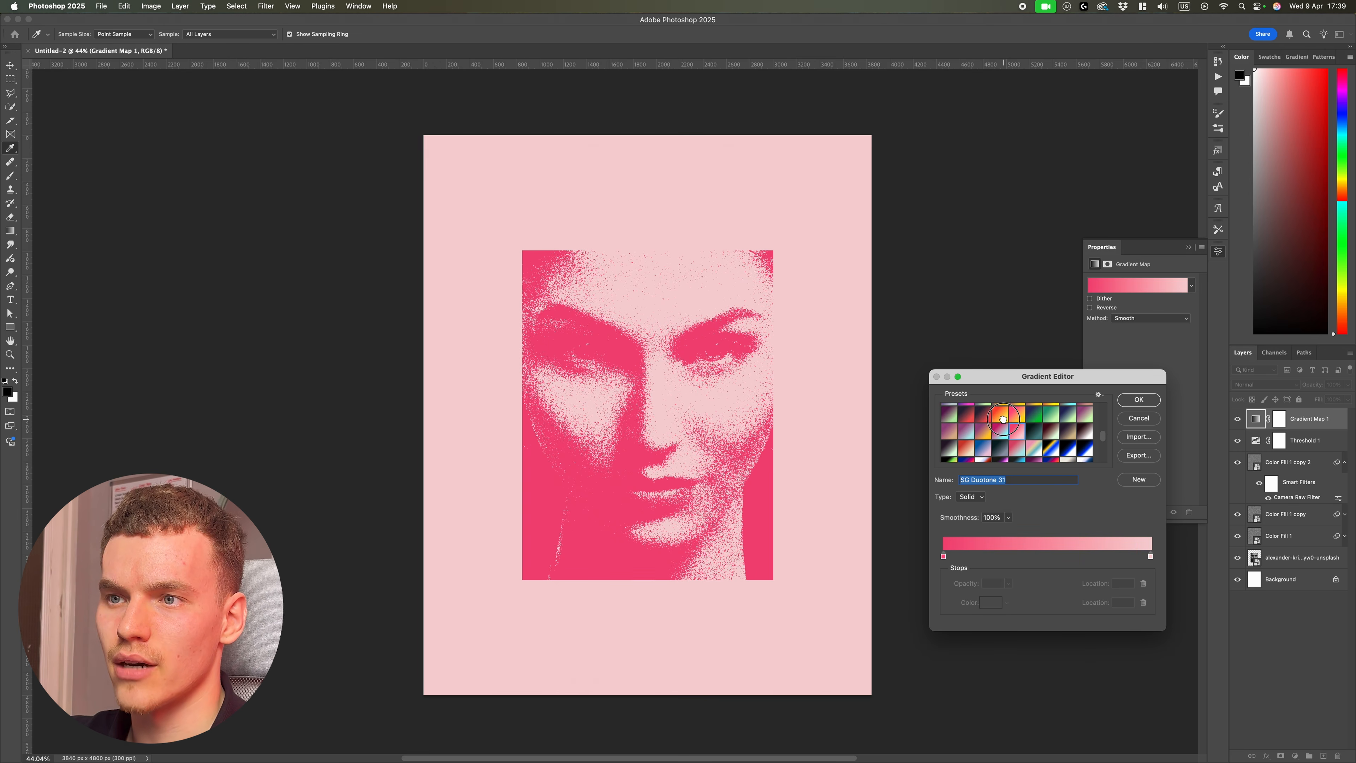
{"action": "left_click", "coordinate": [983, 425]}
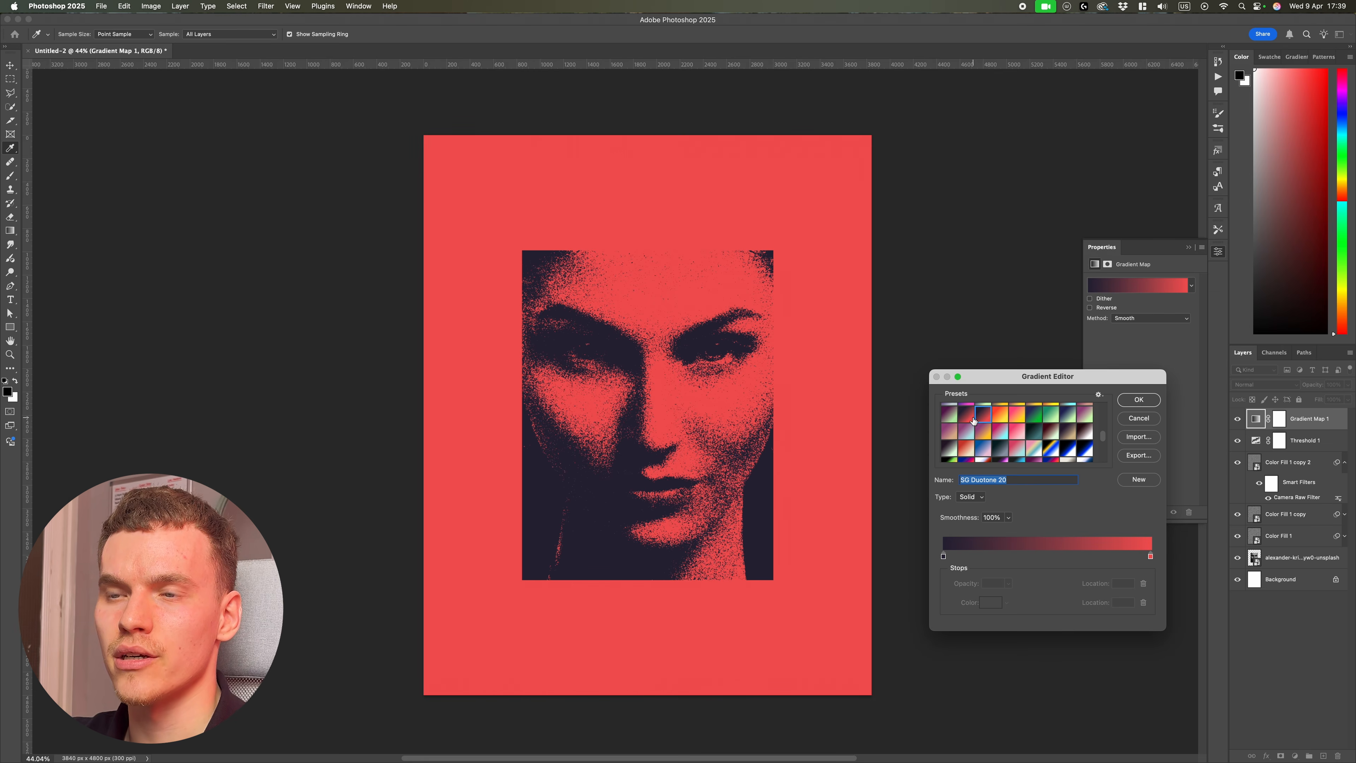
{"action": "left_click", "coordinate": [1020, 420]}
{"action": "left_click", "coordinate": [1034, 415]}
{"action": "left_click", "coordinate": [1050, 415]}
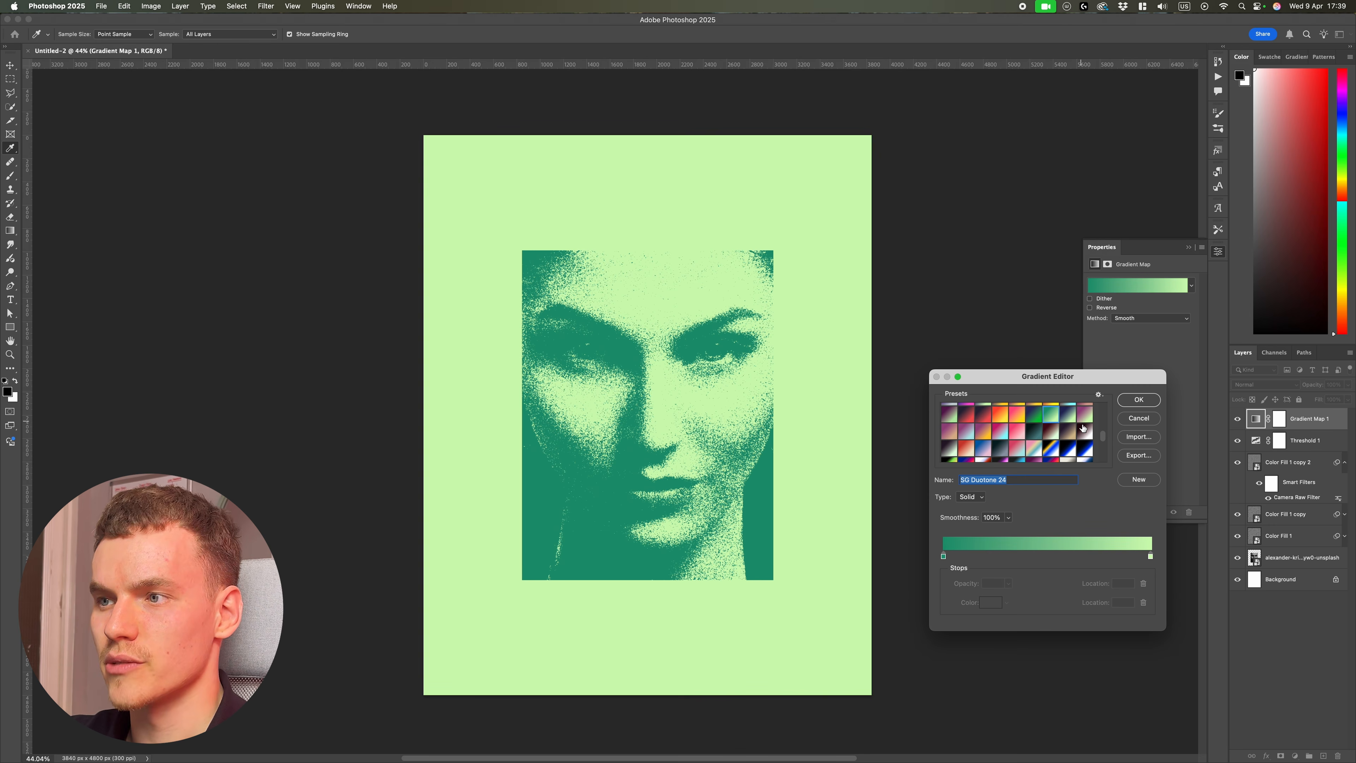
{"action": "left_click", "coordinate": [1083, 431]}
{"action": "left_click", "coordinate": [1086, 415]}
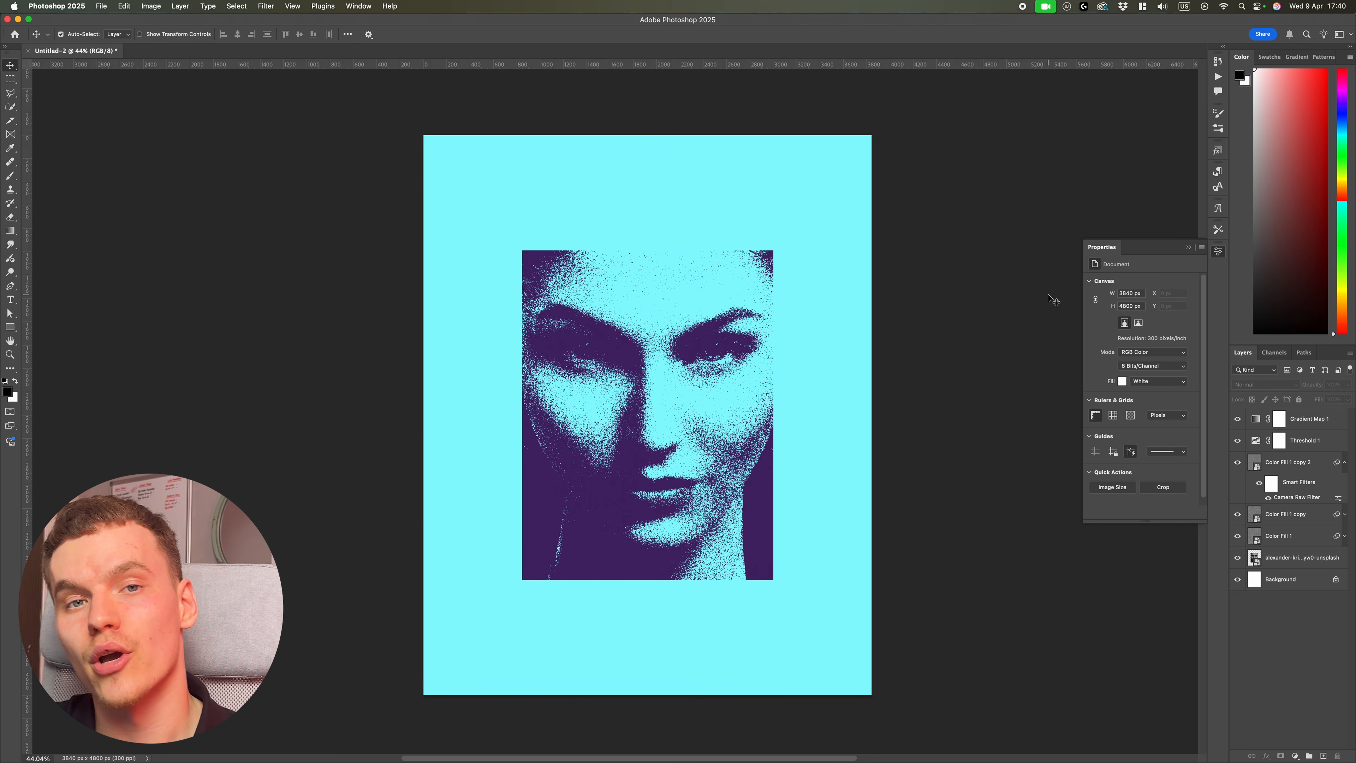